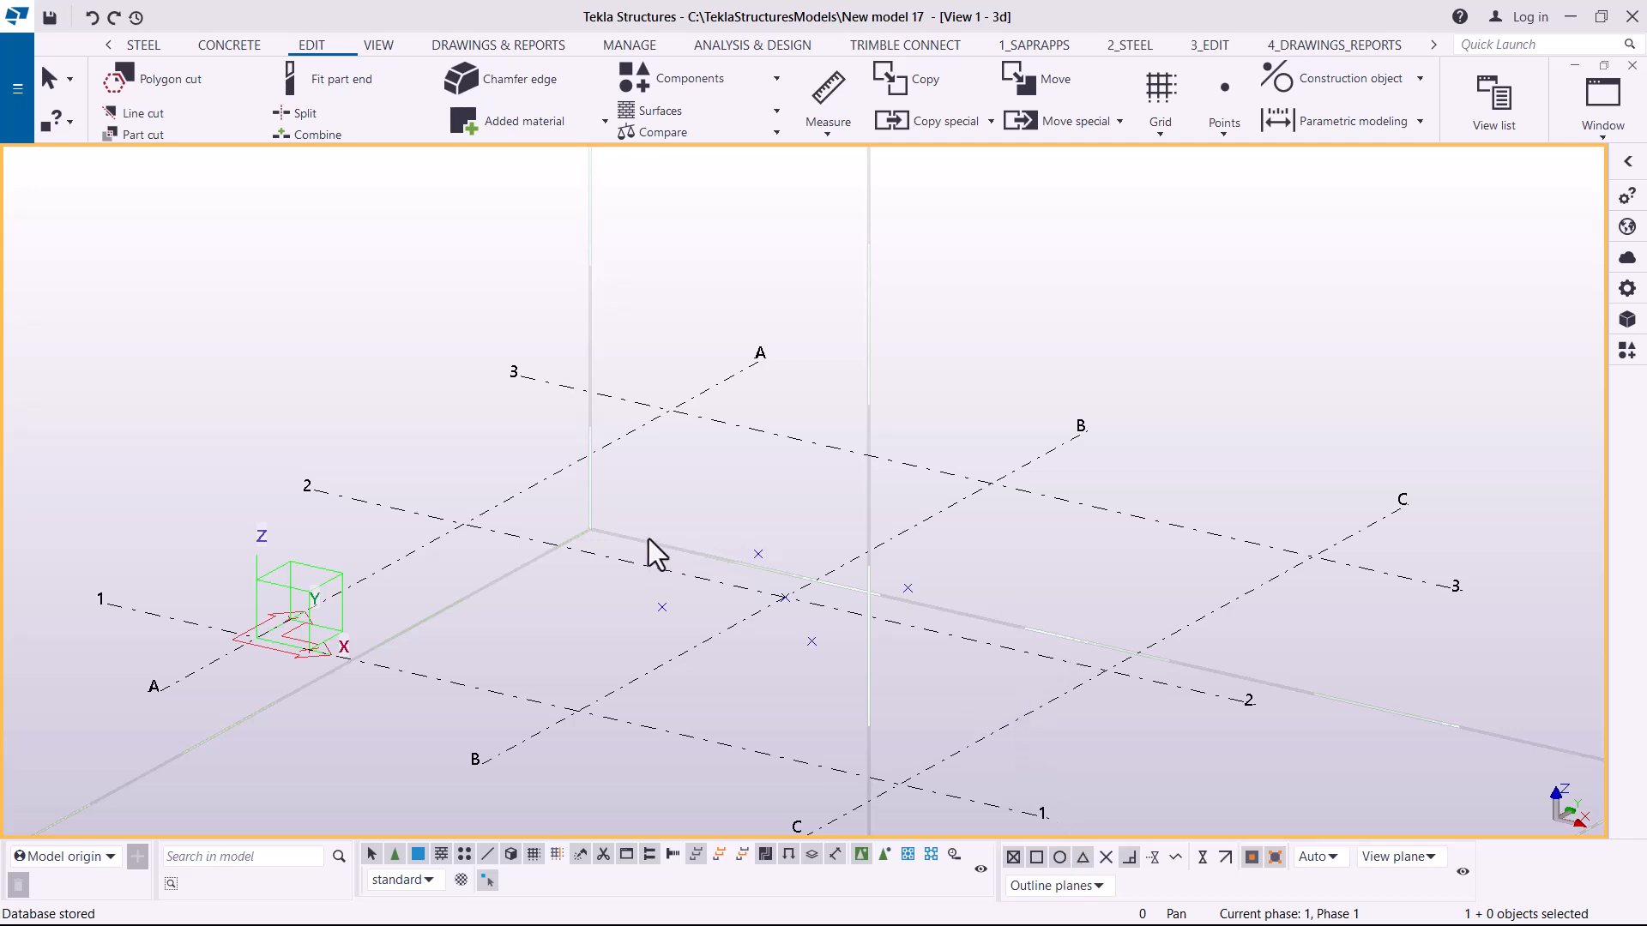
# Delete the construction points clustered around grid intersection B-2 at ground level.
pyautogui.scroll(-2, 669, 542)
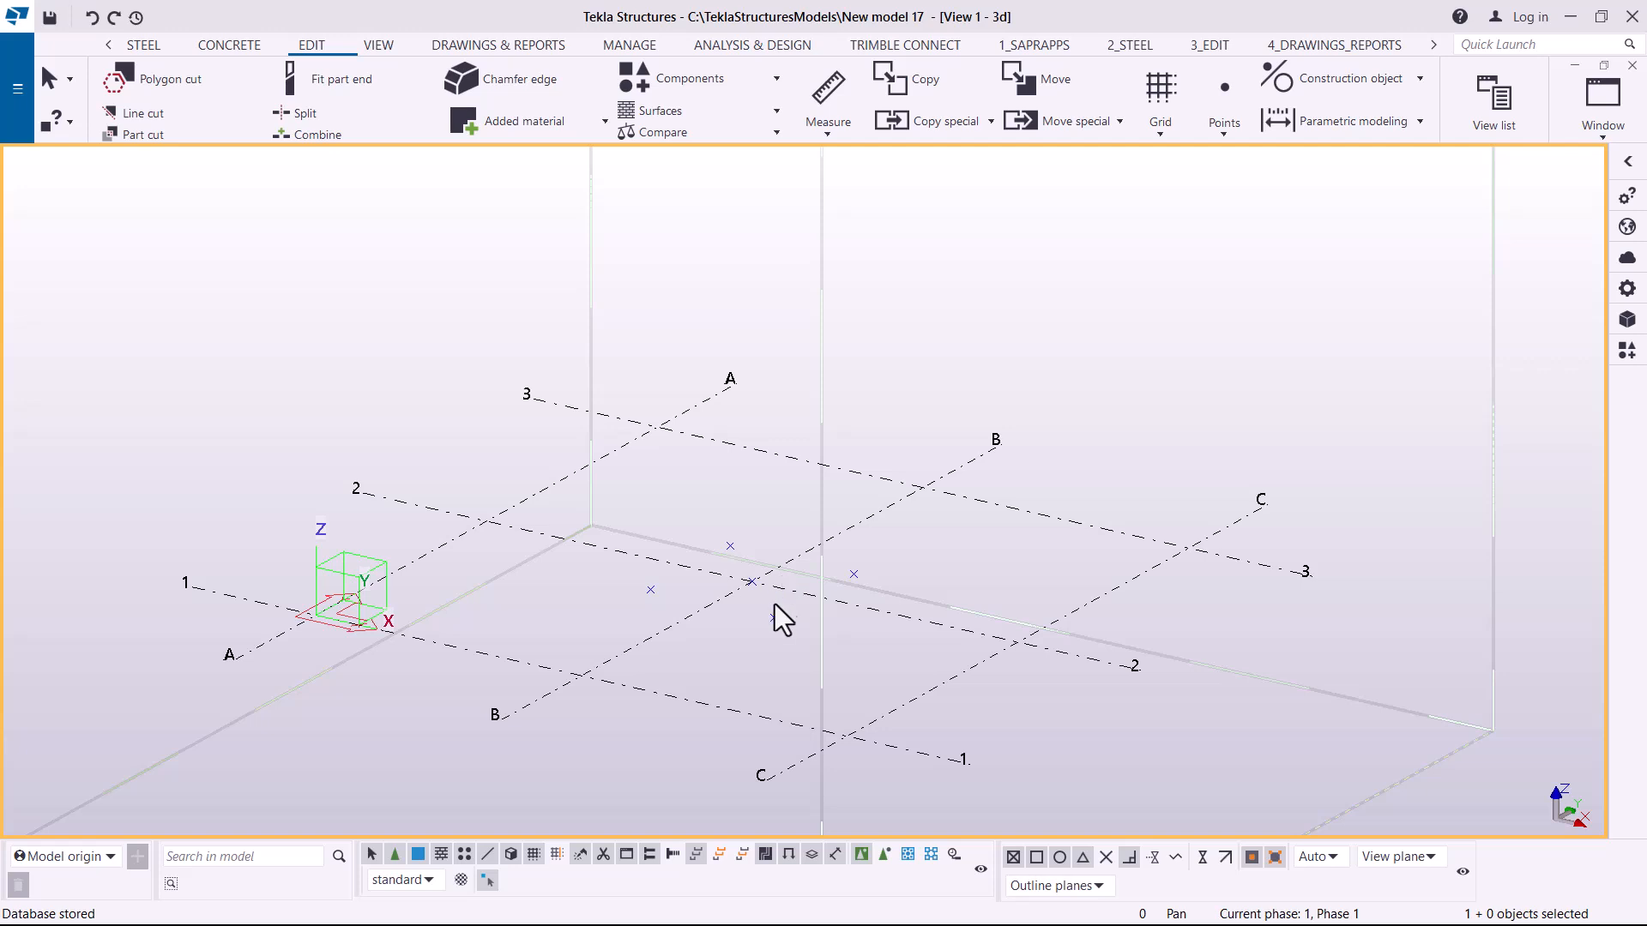
pyautogui.scroll(1, 787, 632)
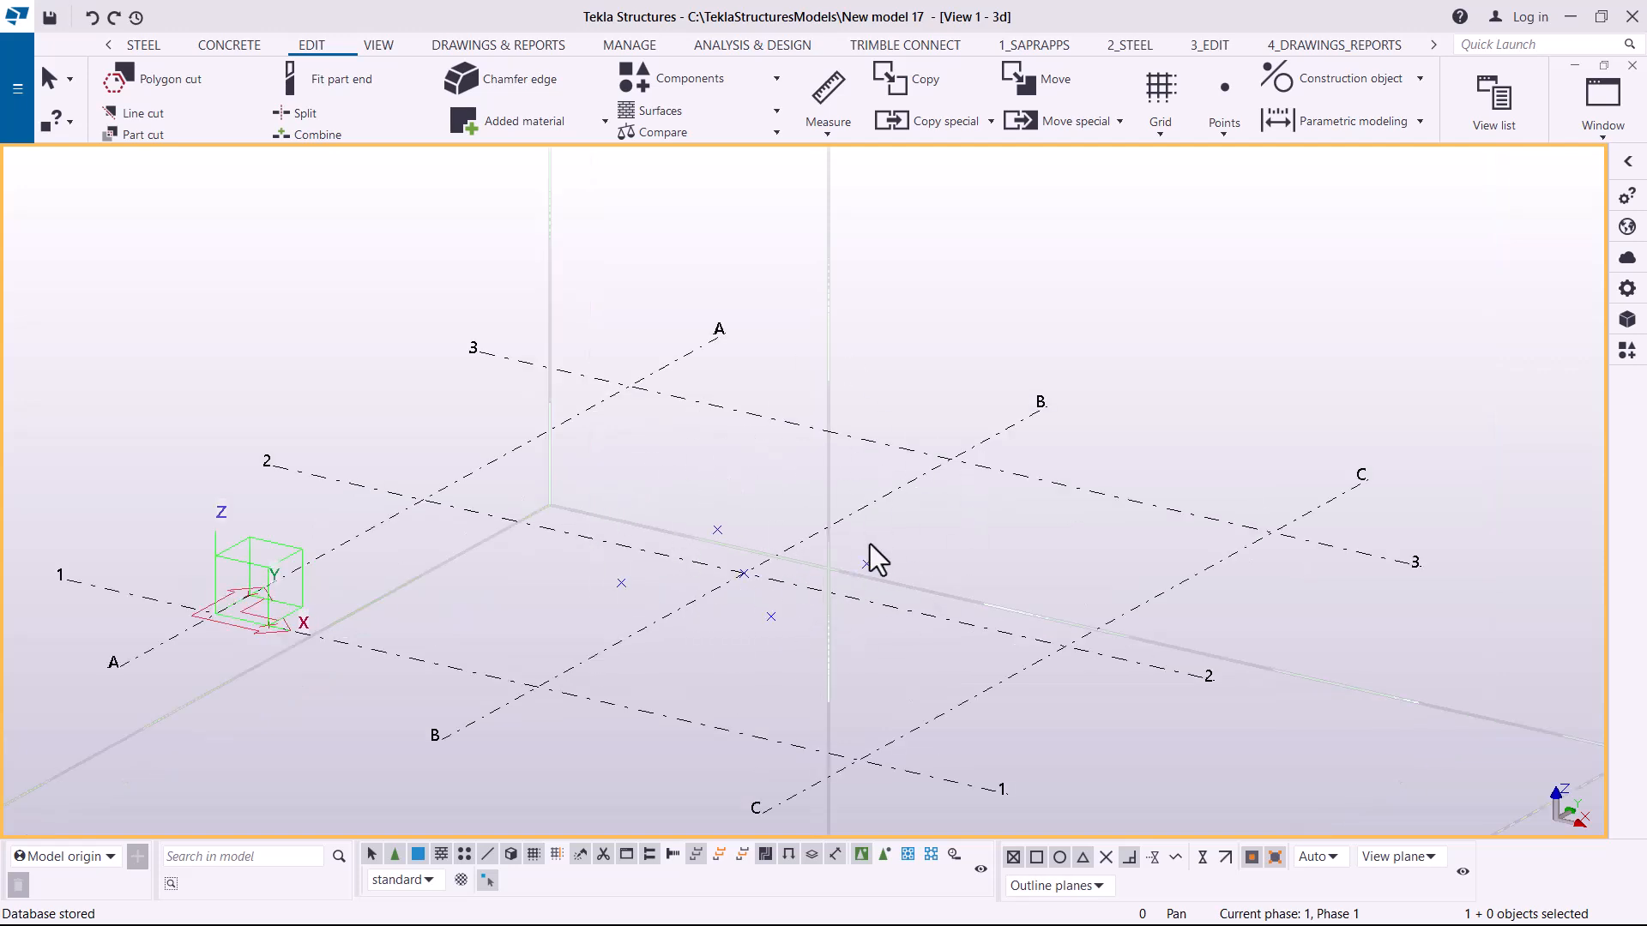
pyautogui.moveTo(929, 460); pyautogui.dragTo(609, 667)
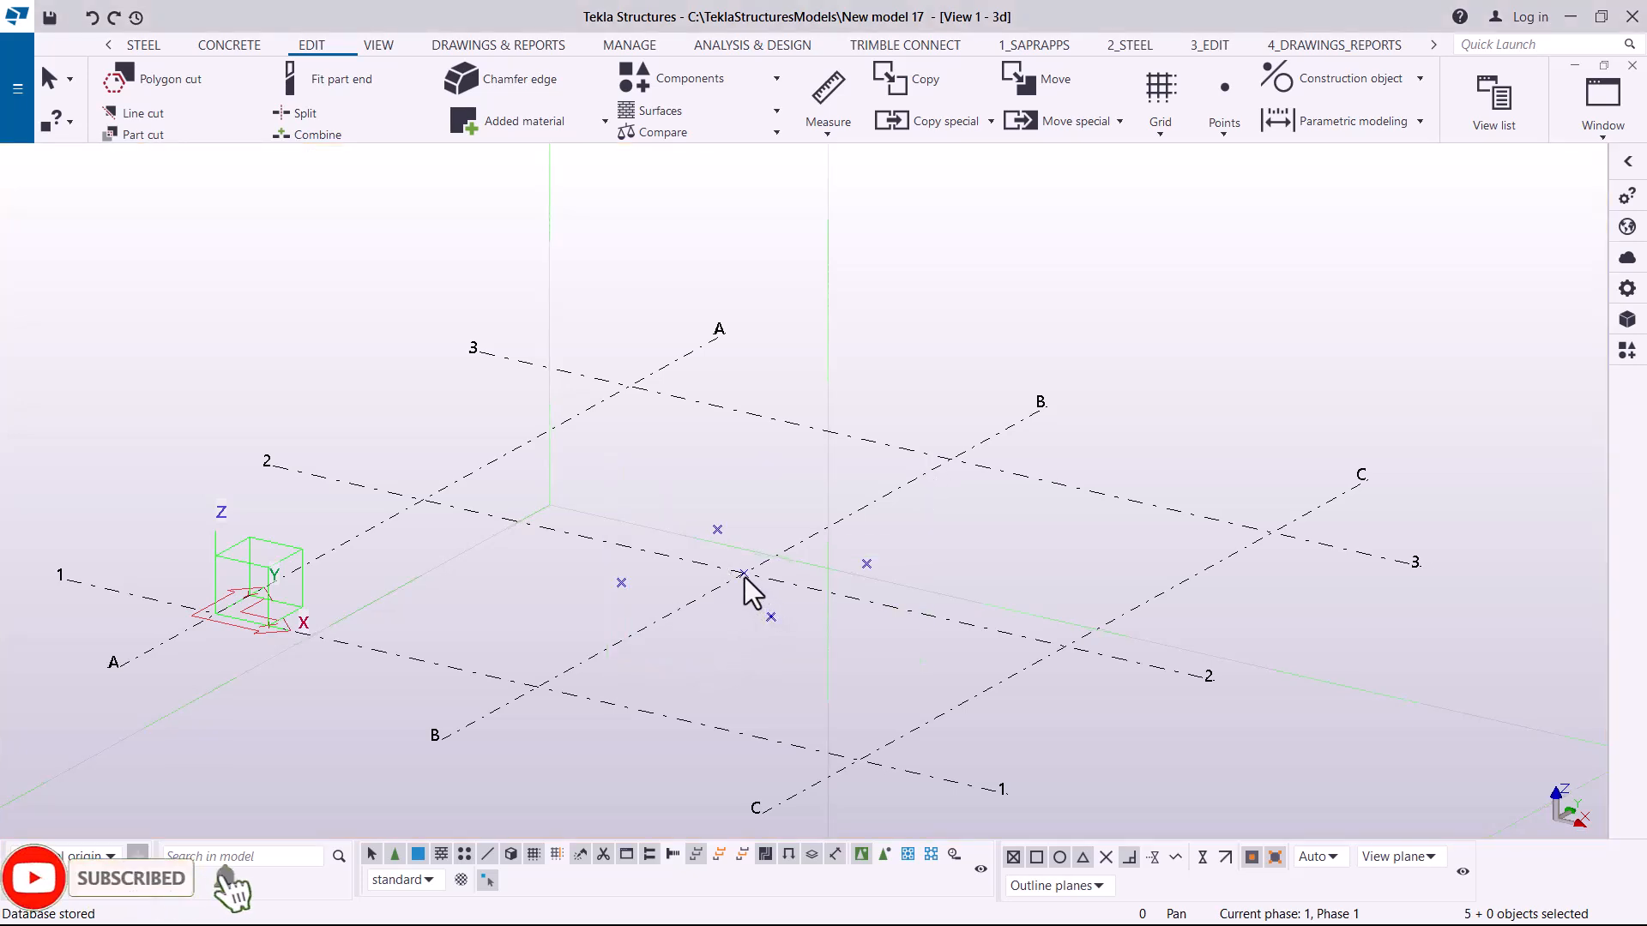
pyautogui.press('Delete')
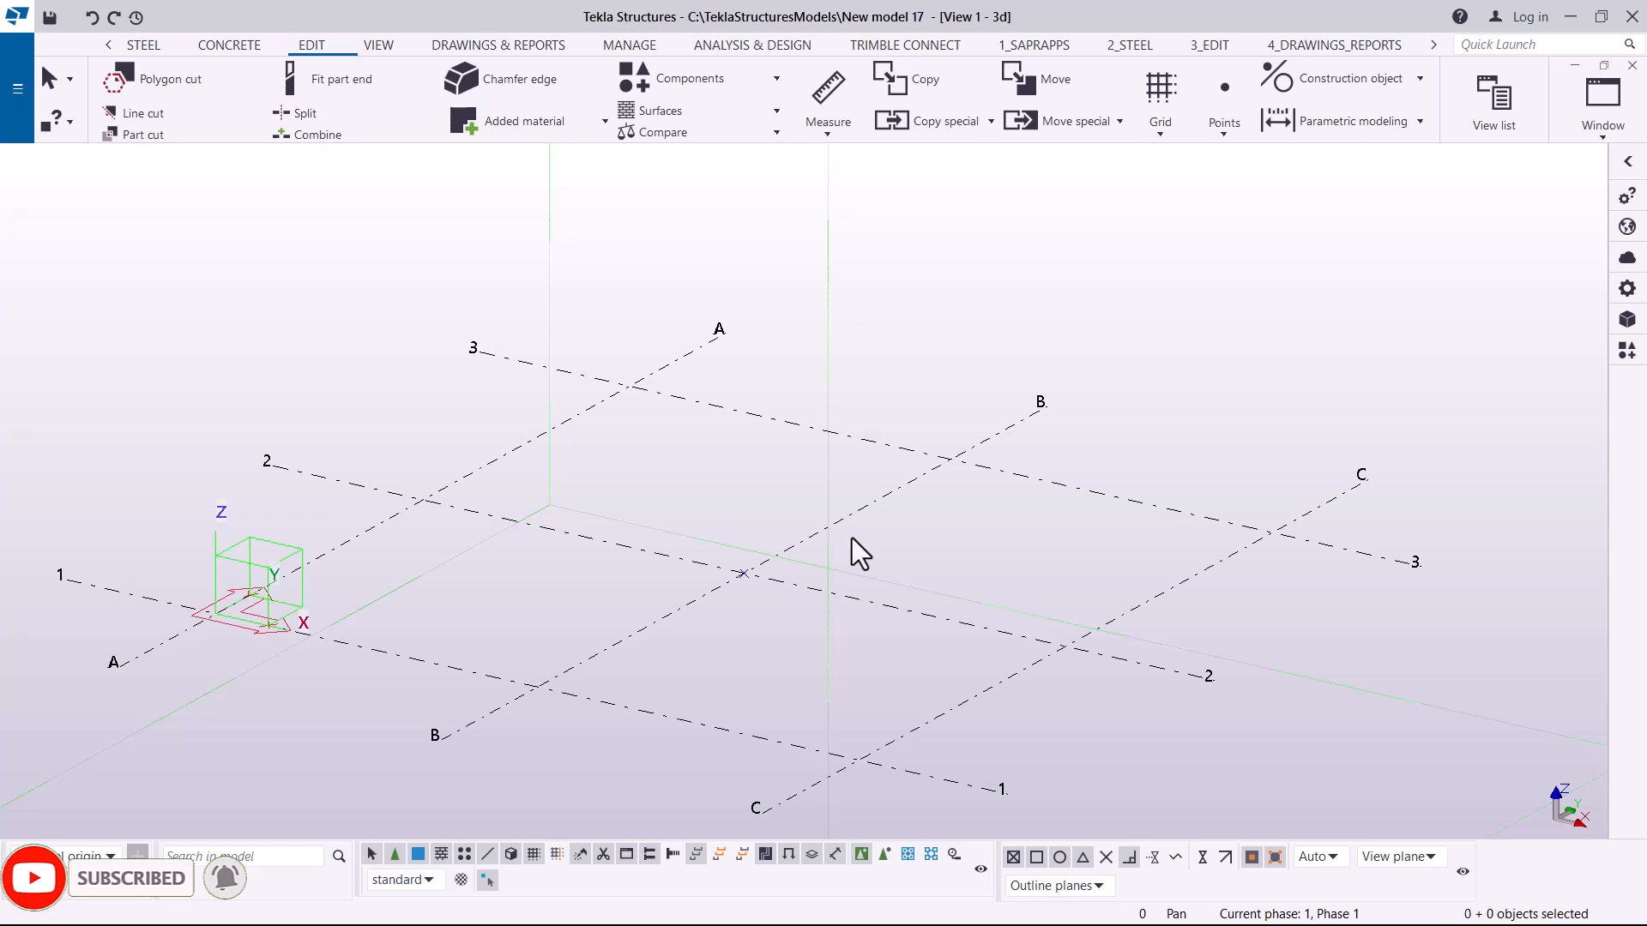
# Model a steel beam from the near point of the elevated point cluster down to grid intersection C-1, and end the command.
pyautogui.scroll(-4, 476, 635)
pyautogui.scroll(-2, 609, 729)
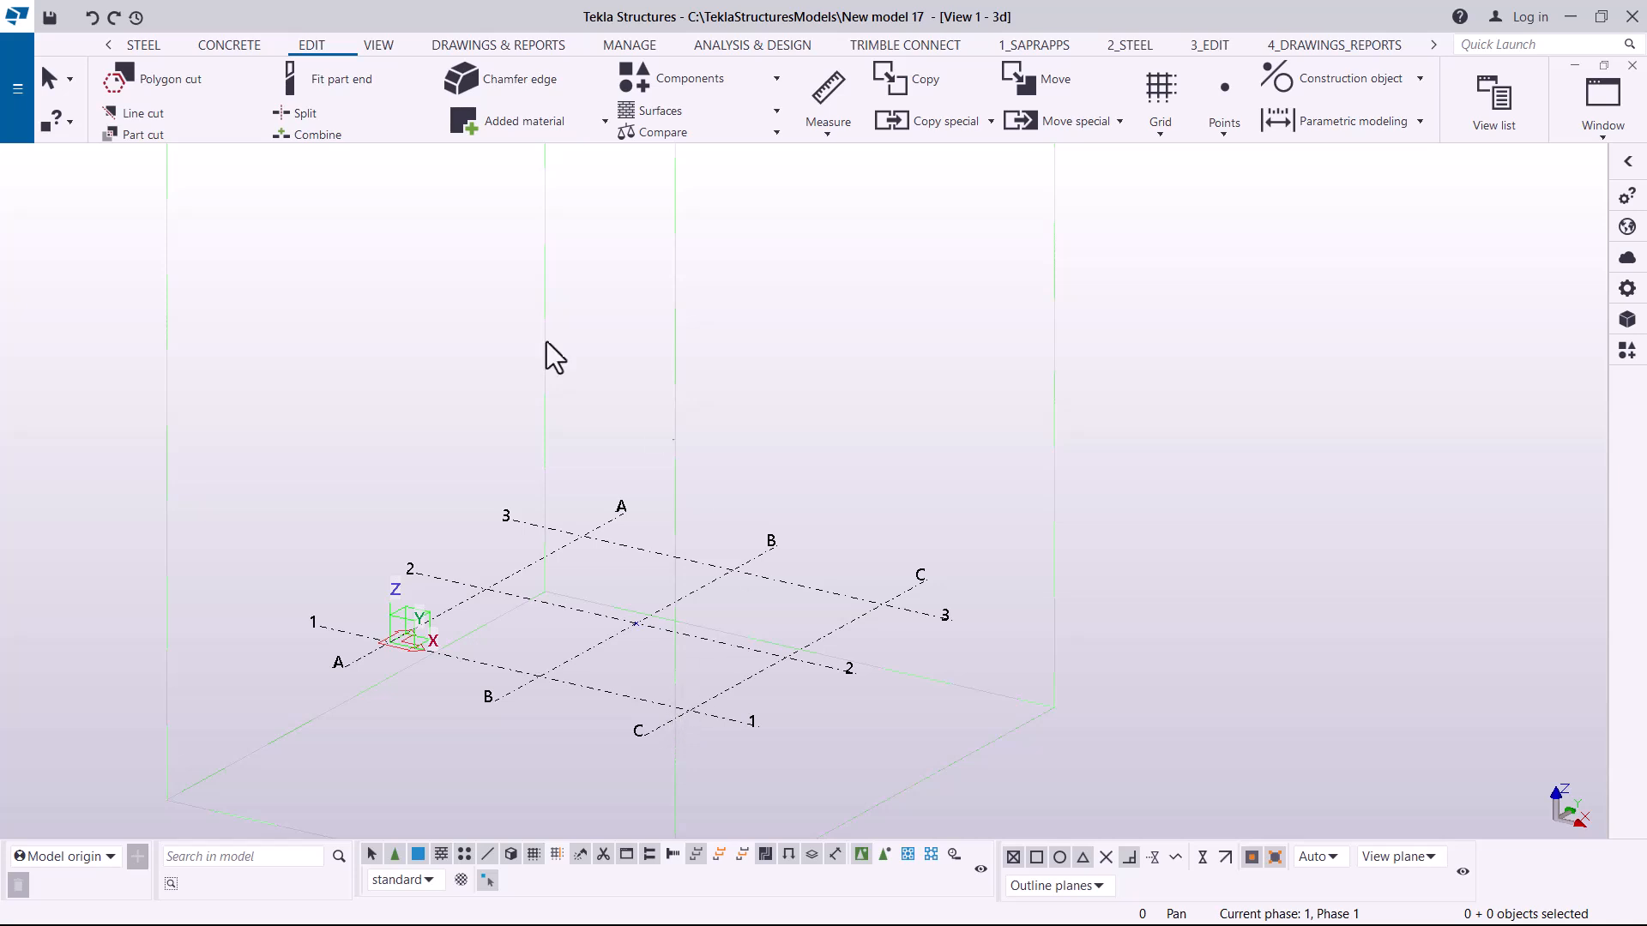
pyautogui.click(148, 45)
pyautogui.click(196, 111)
pyautogui.scroll(3, 682, 712)
pyautogui.scroll(-8, 658, 696)
pyautogui.scroll(10, 600, 352)
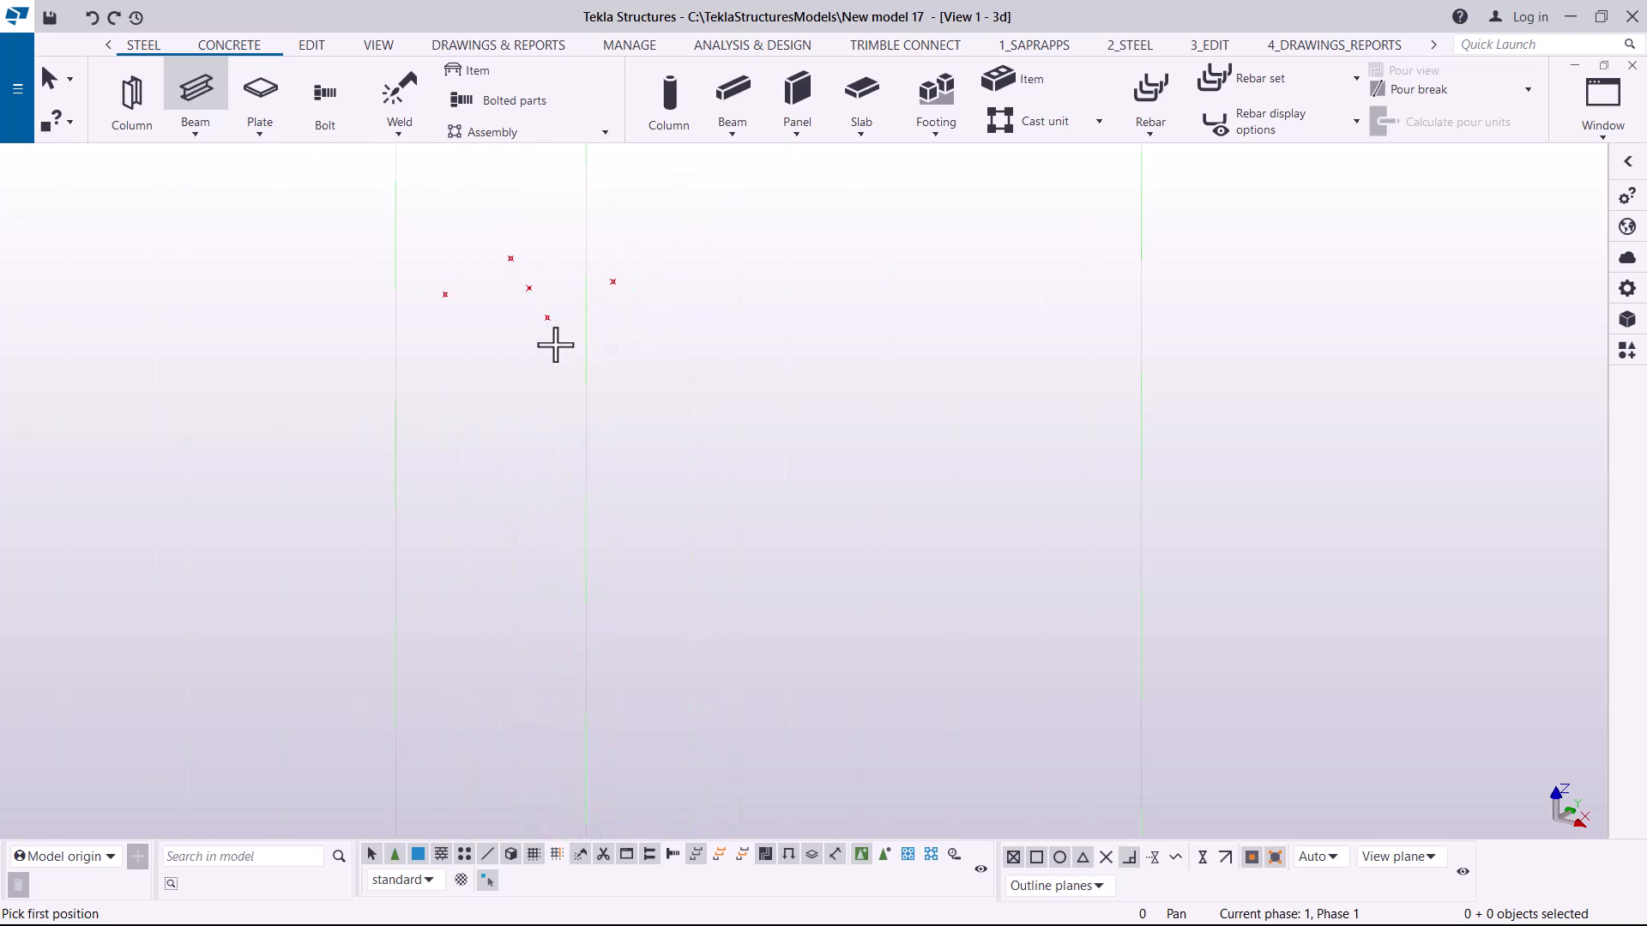
pyautogui.click(546, 317)
pyautogui.scroll(2, 564, 320)
pyautogui.scroll(-5, 563, 320)
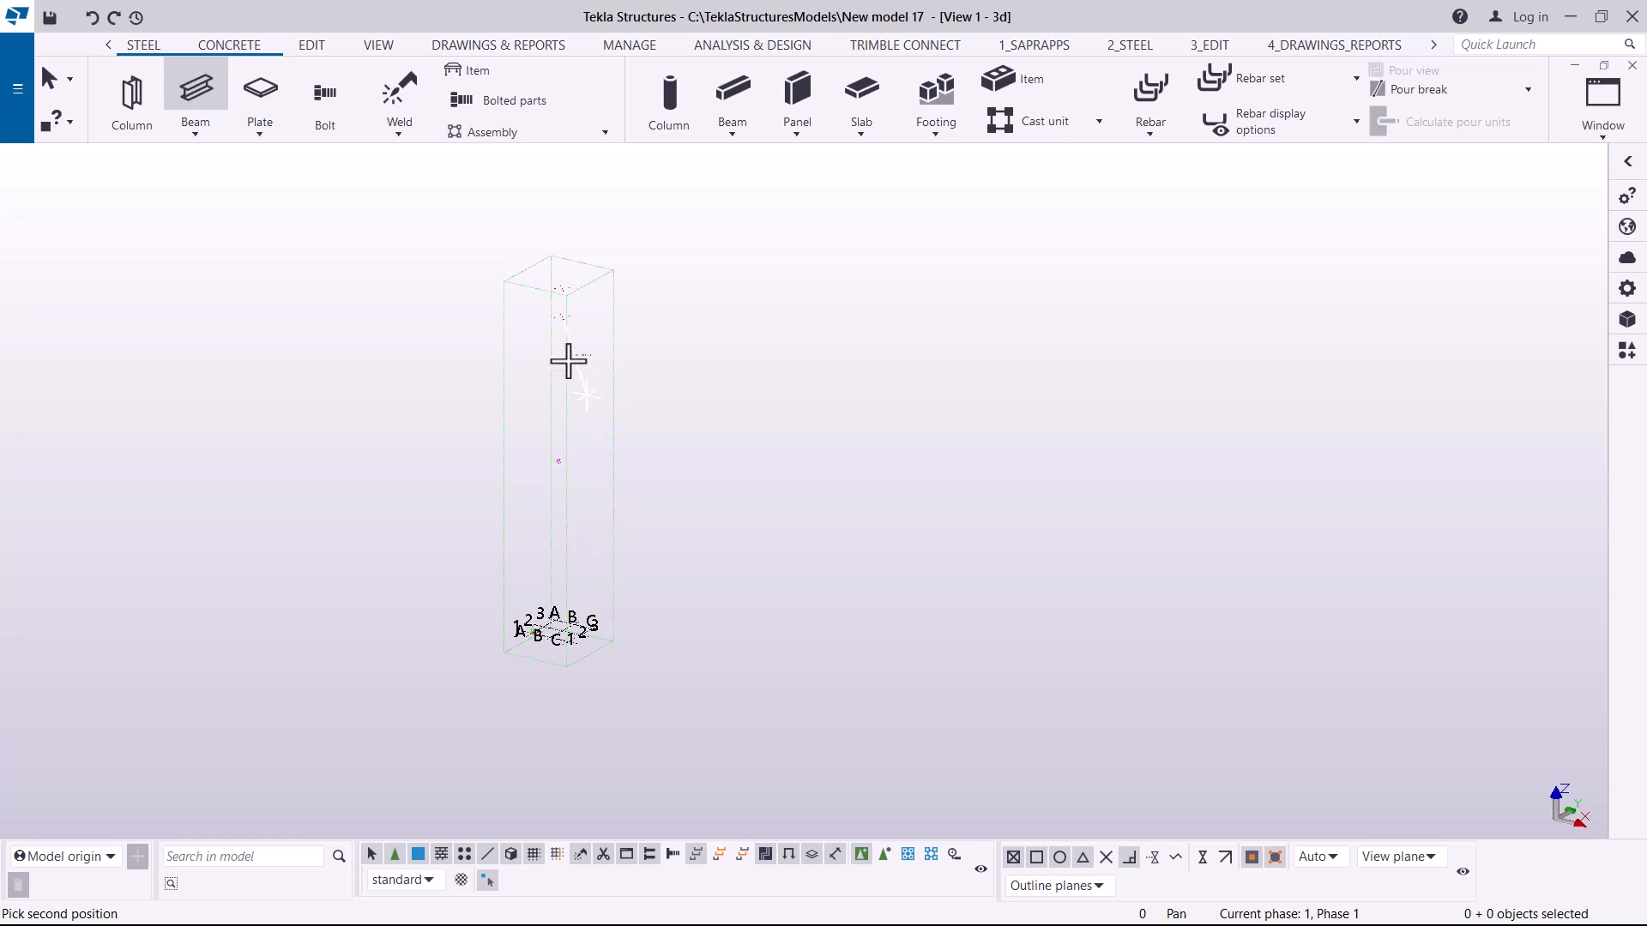
pyautogui.scroll(8, 583, 738)
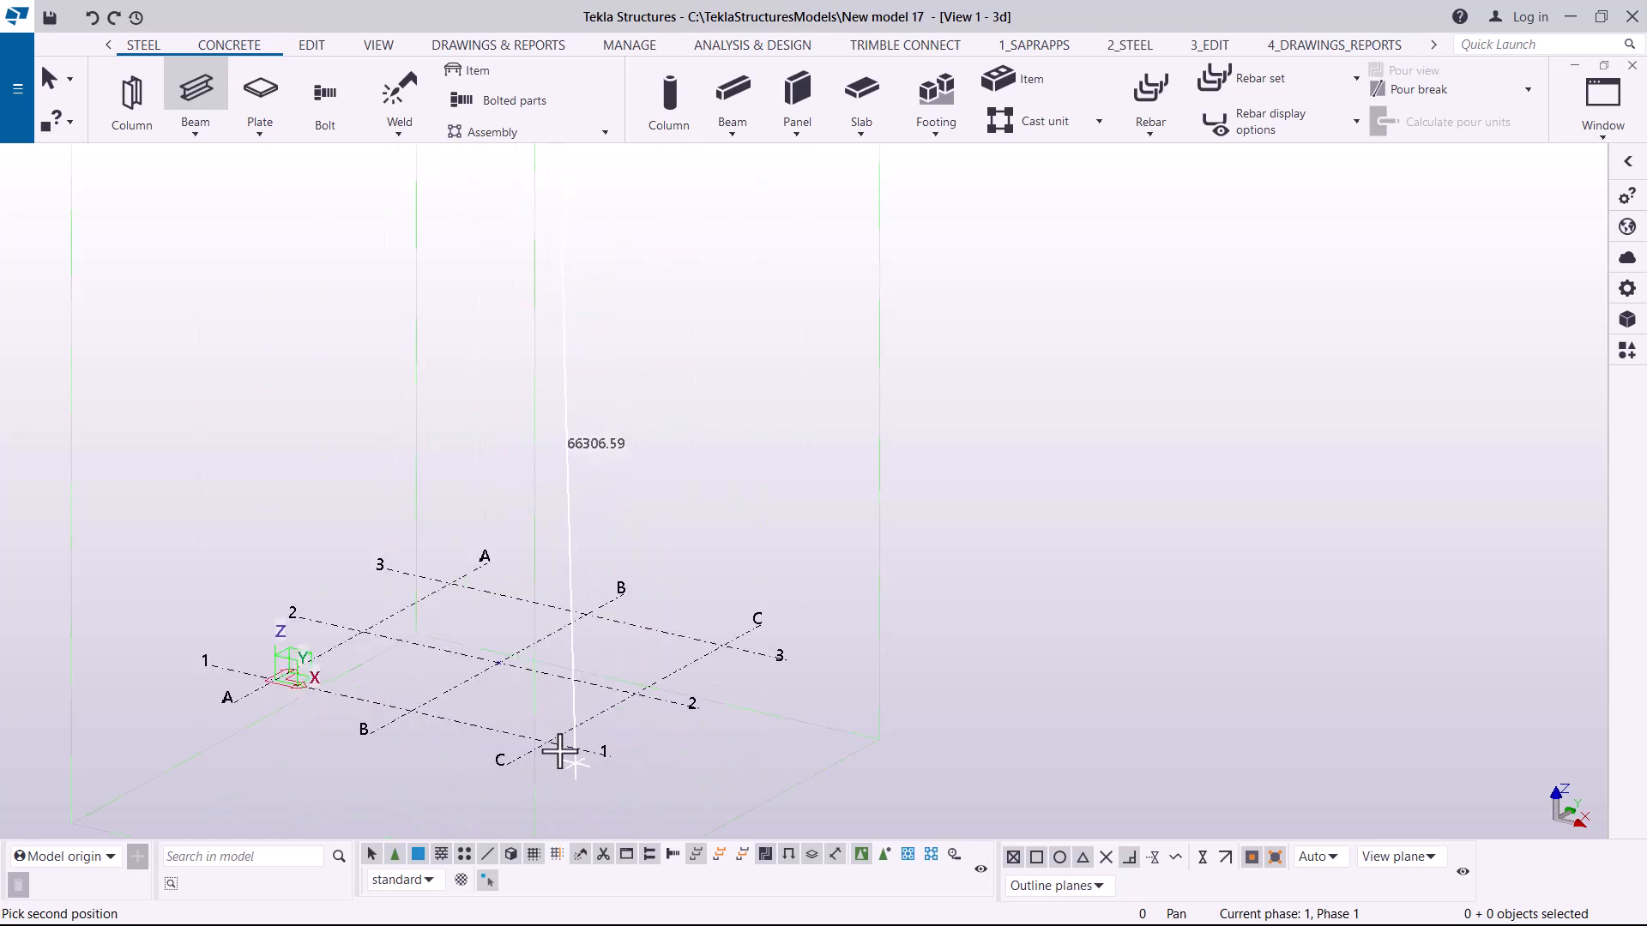
pyautogui.scroll(3, 574, 763)
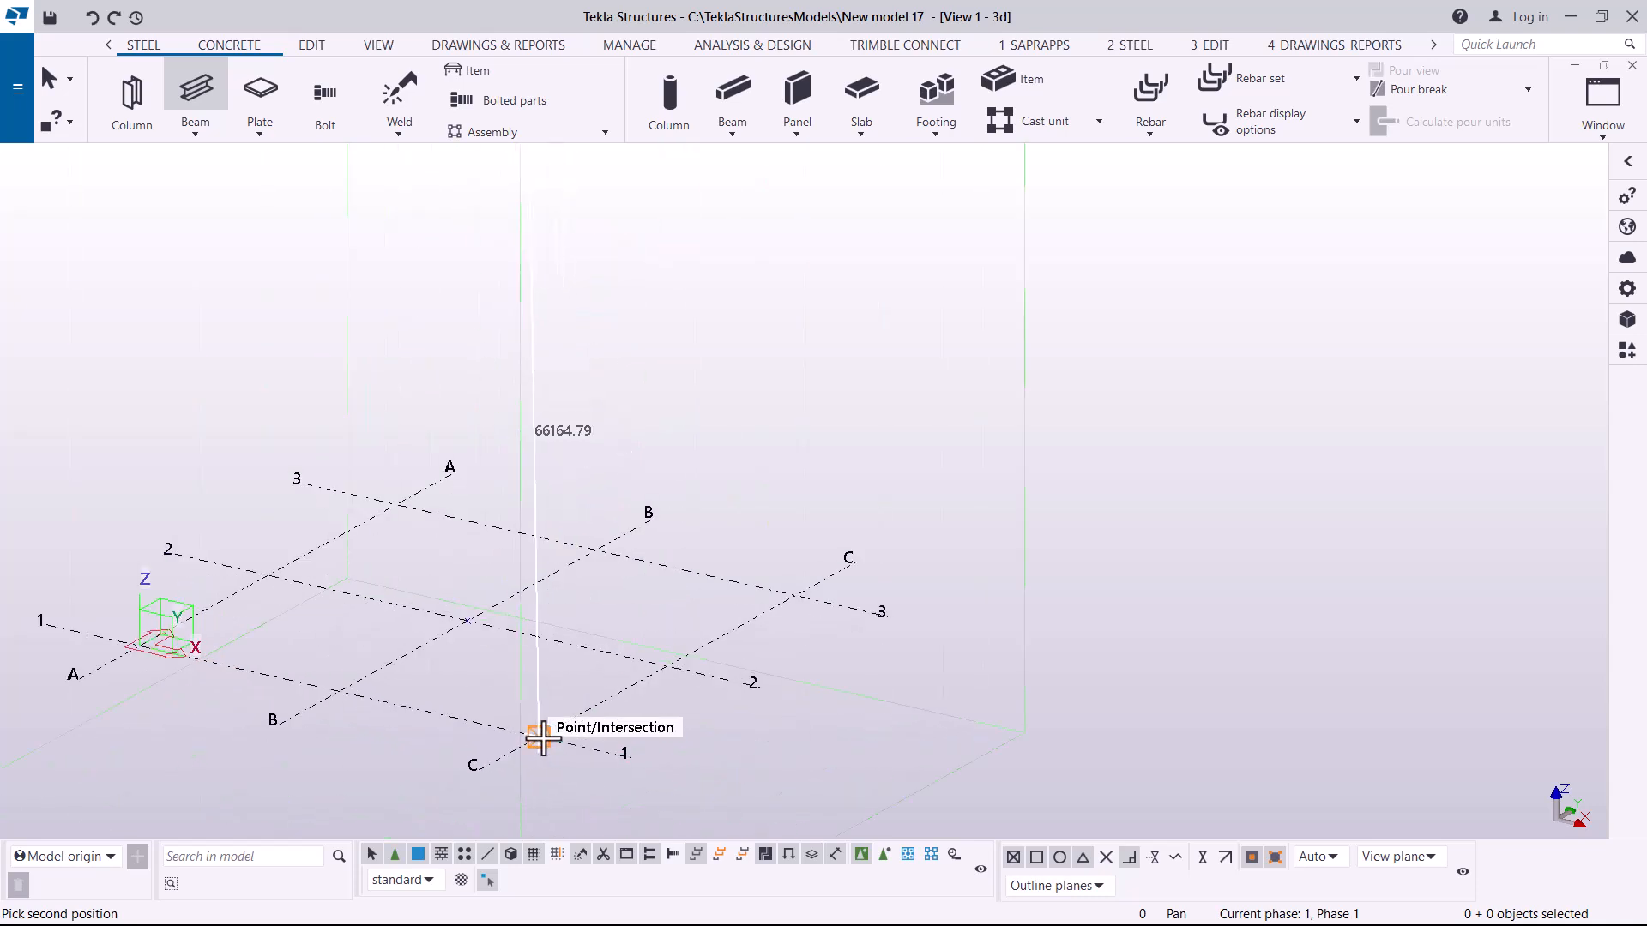
pyautogui.scroll(3, 541, 740)
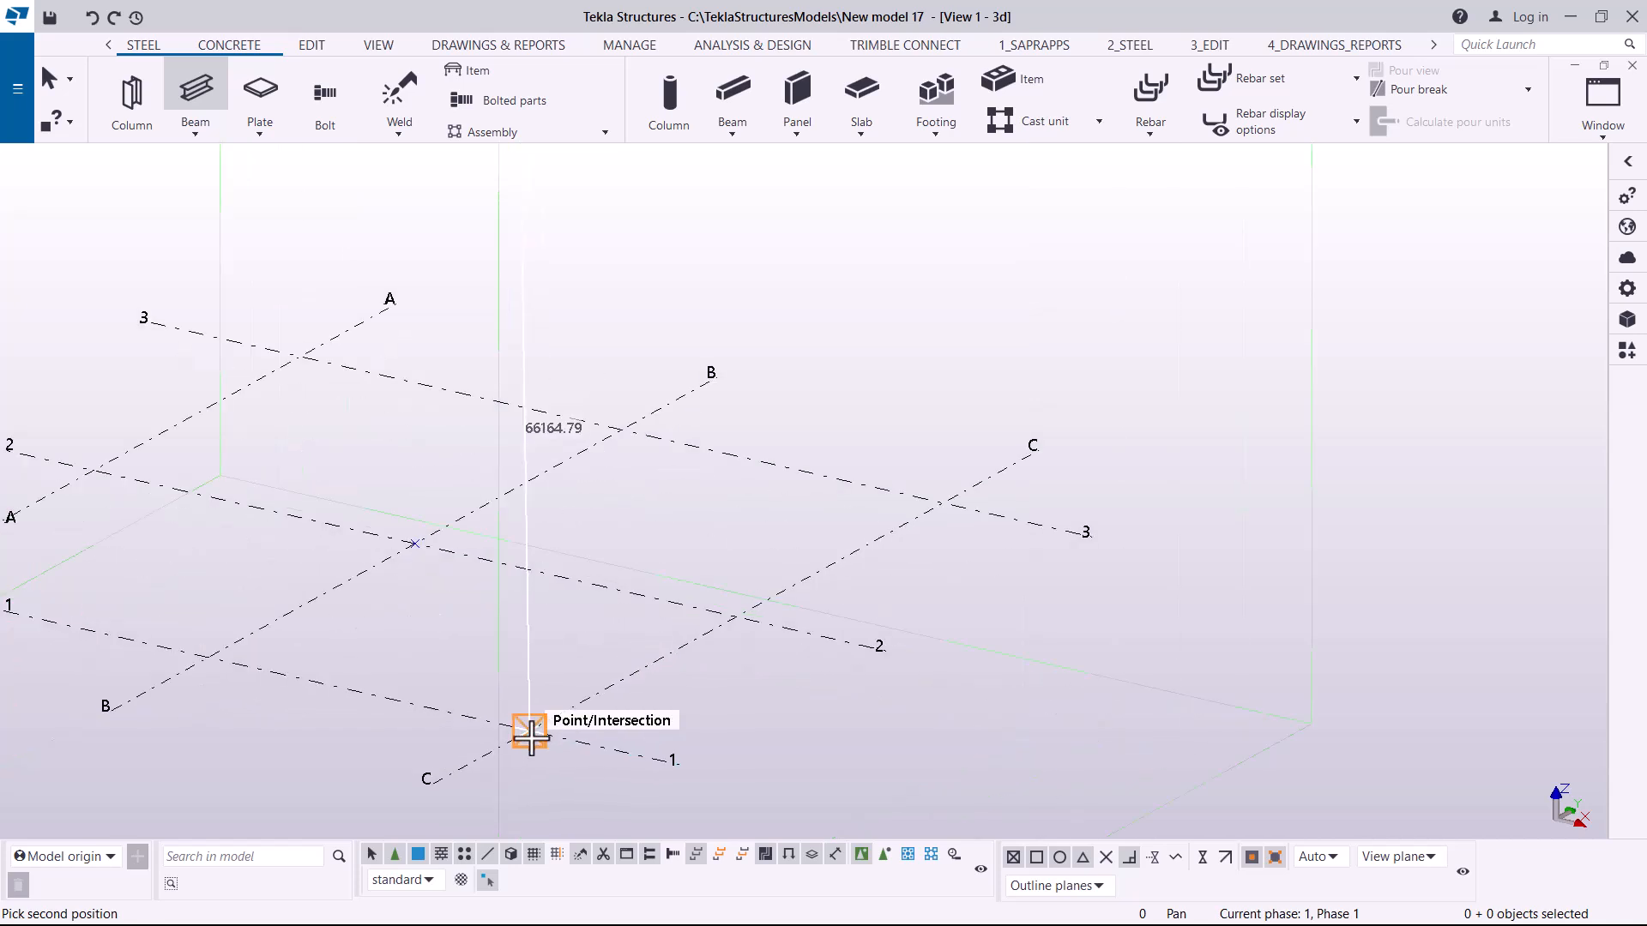
pyautogui.click(529, 730)
pyautogui.rightClick(738, 319)
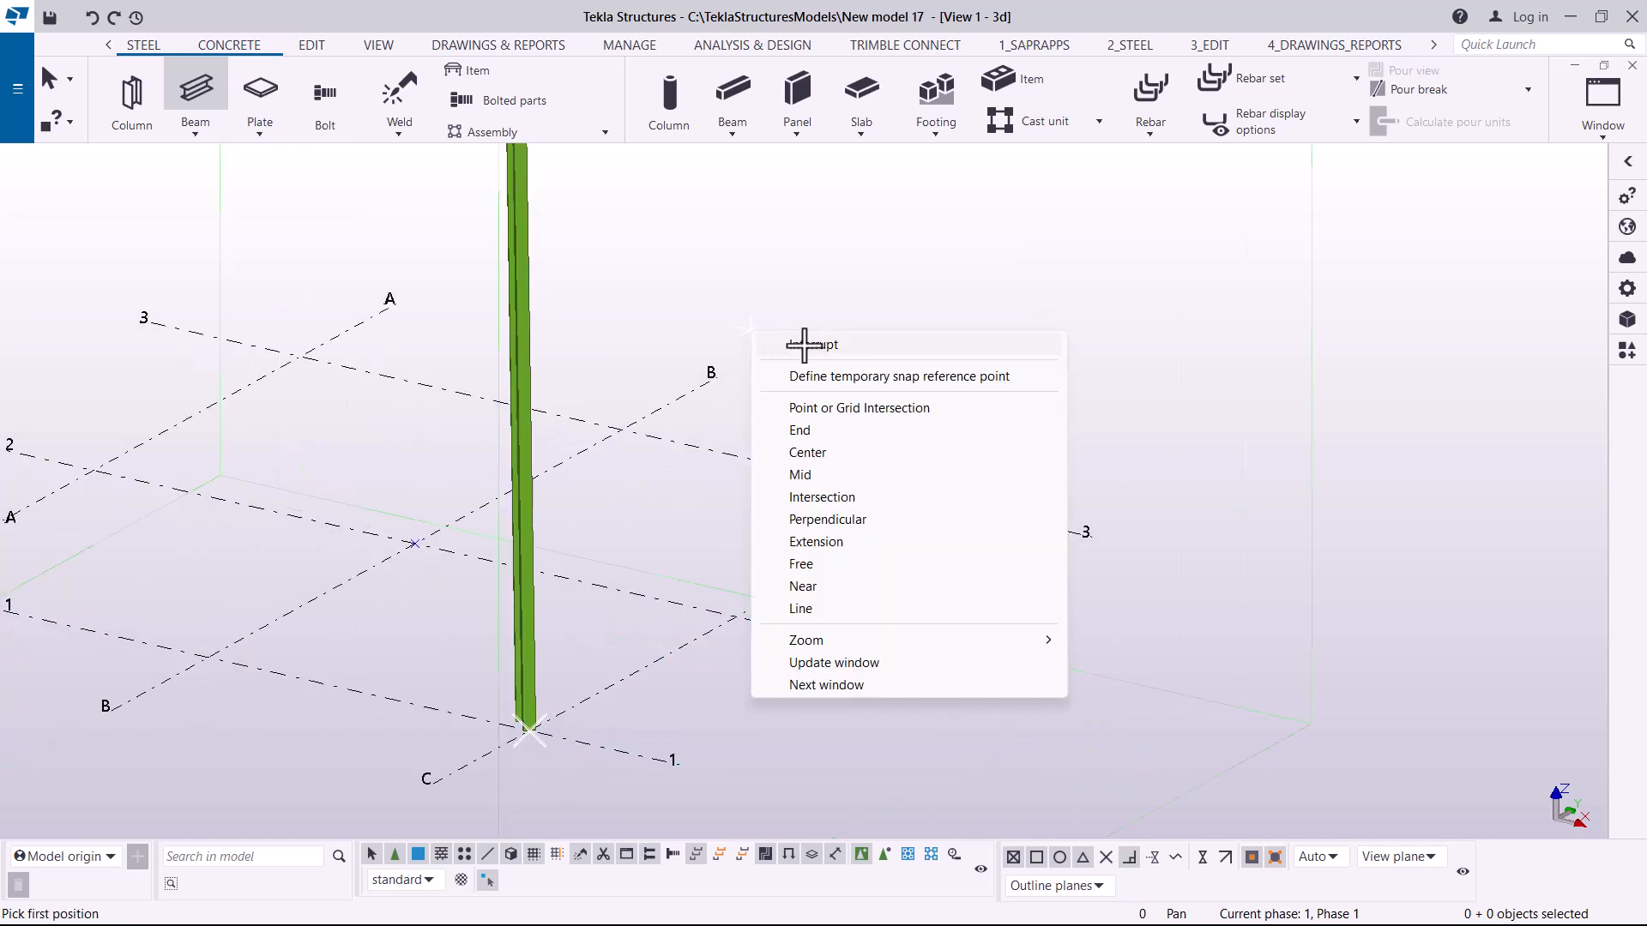
pyautogui.click(776, 341)
# Open the properties of the new steel beam standing on grid intersection C-1.
pyautogui.scroll(4, 527, 734)
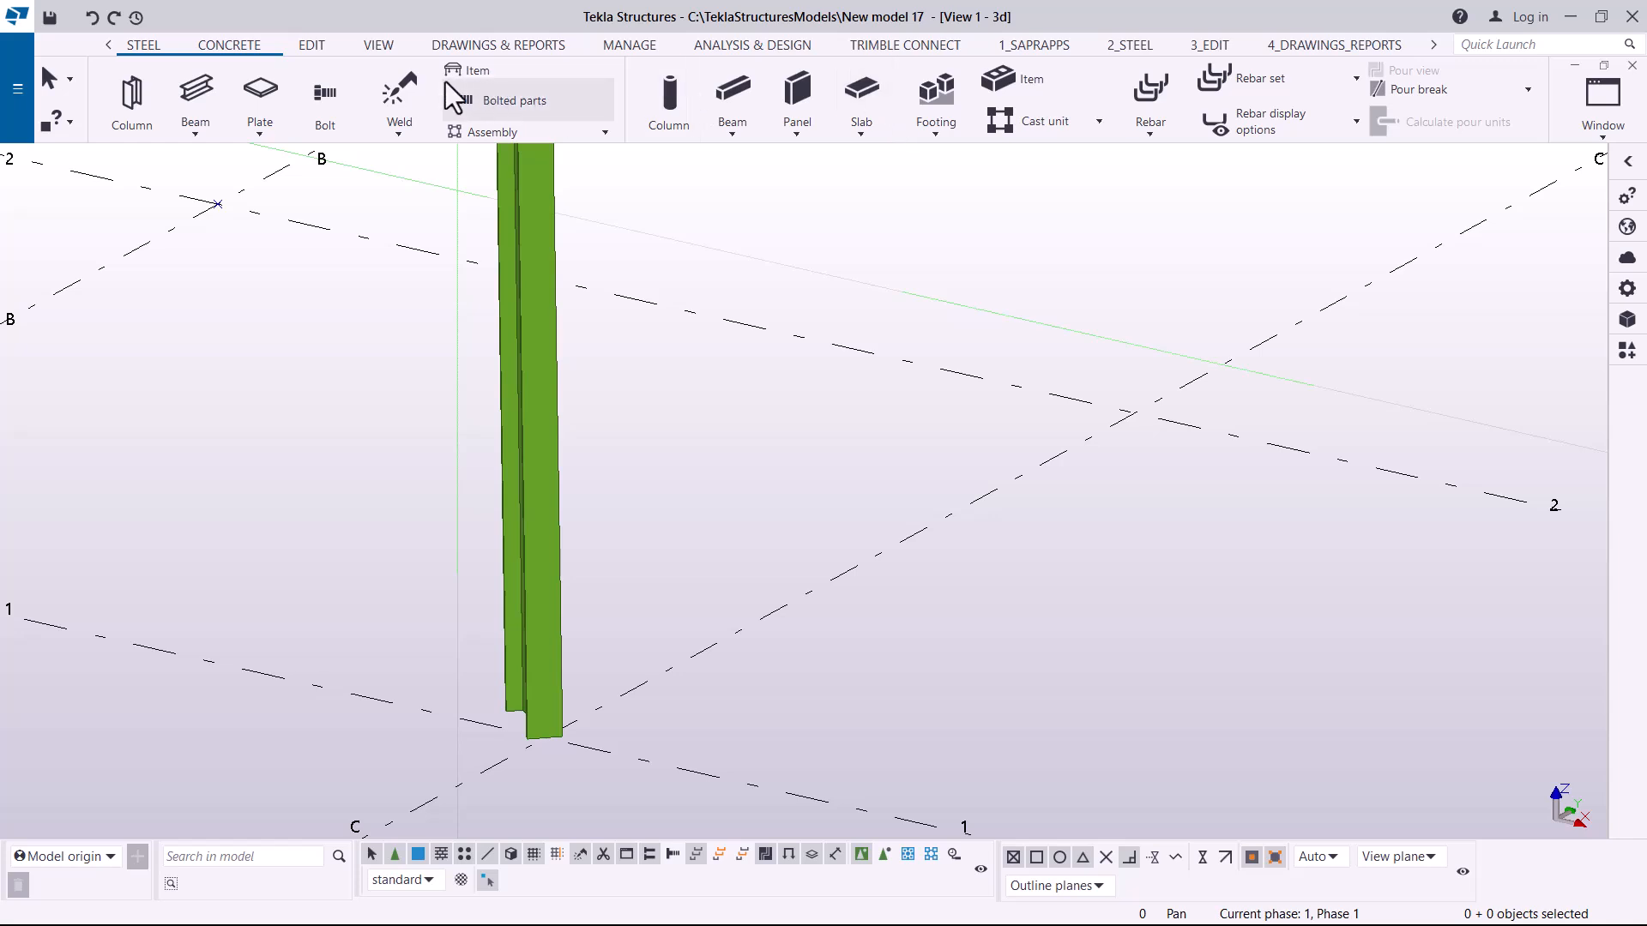
pyautogui.click(378, 48)
pyautogui.click(916, 111)
pyautogui.click(914, 142)
pyautogui.moveTo(544, 647); pyautogui.dragTo(635, 672)
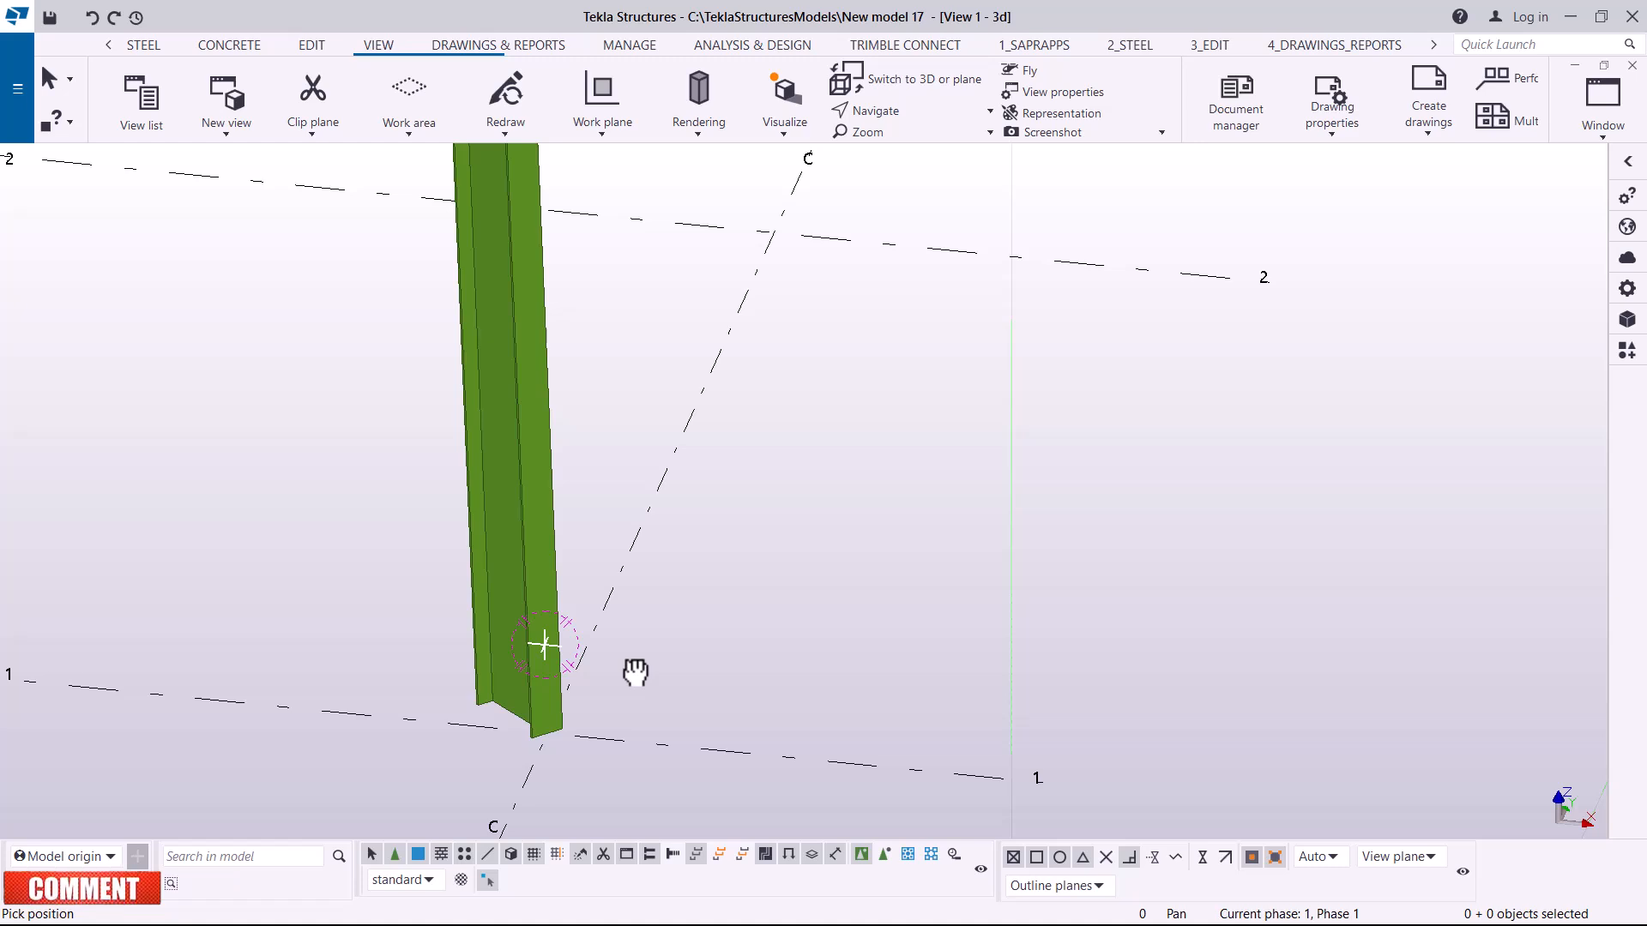
pyautogui.rightClick(661, 338)
pyautogui.click(687, 346)
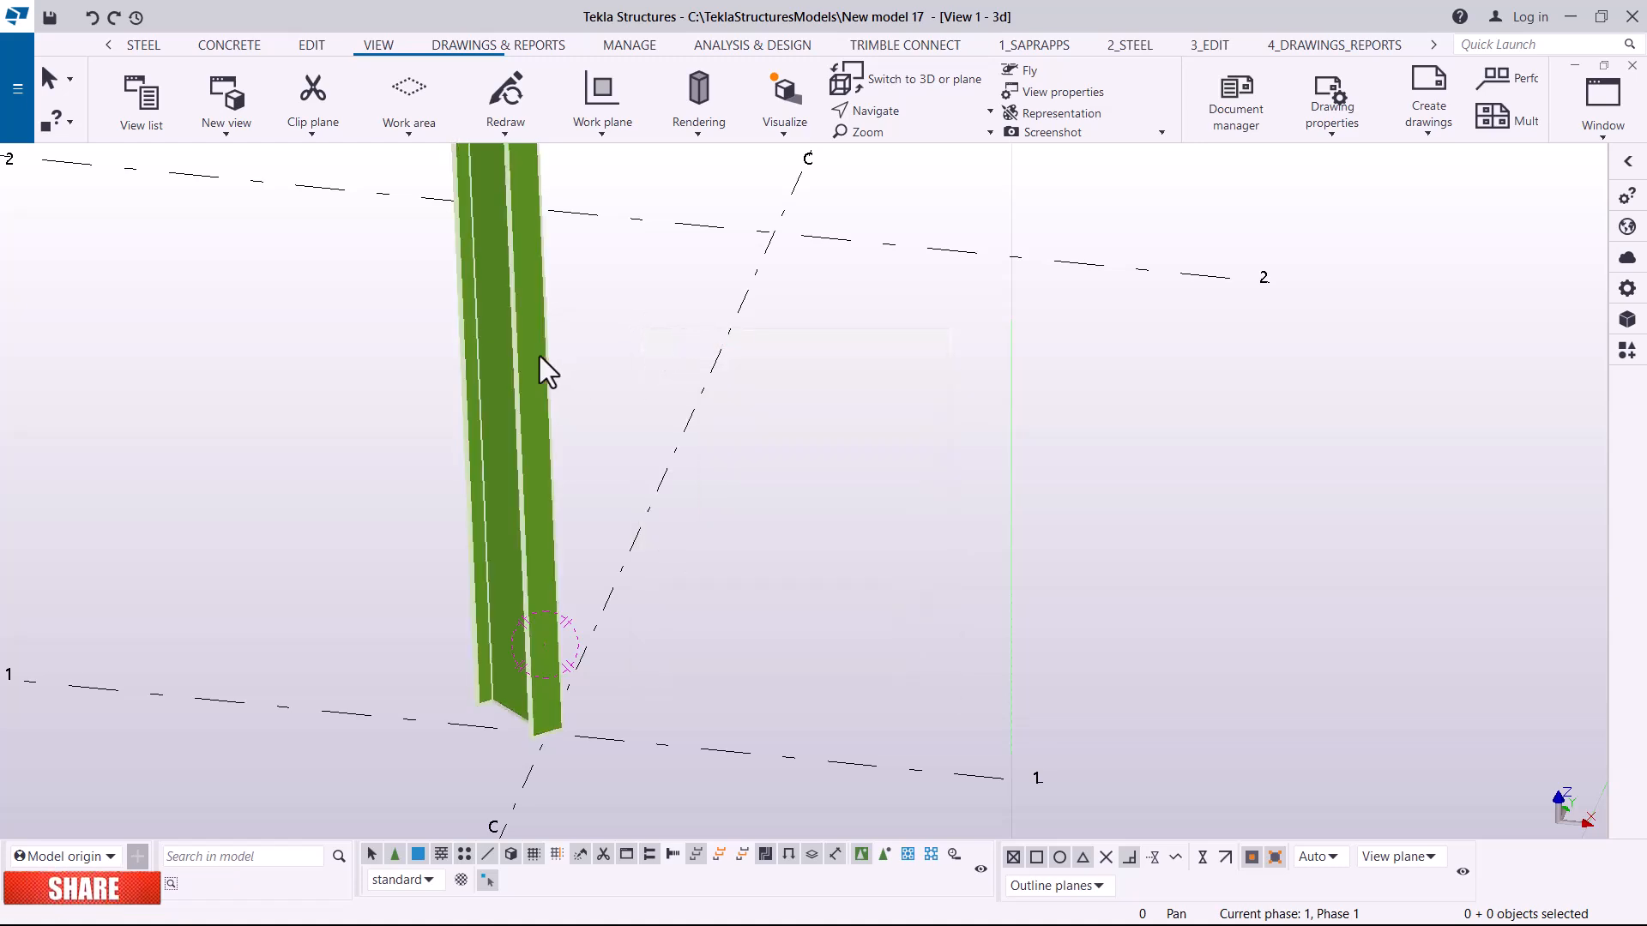
pyautogui.doubleClick(532, 355)
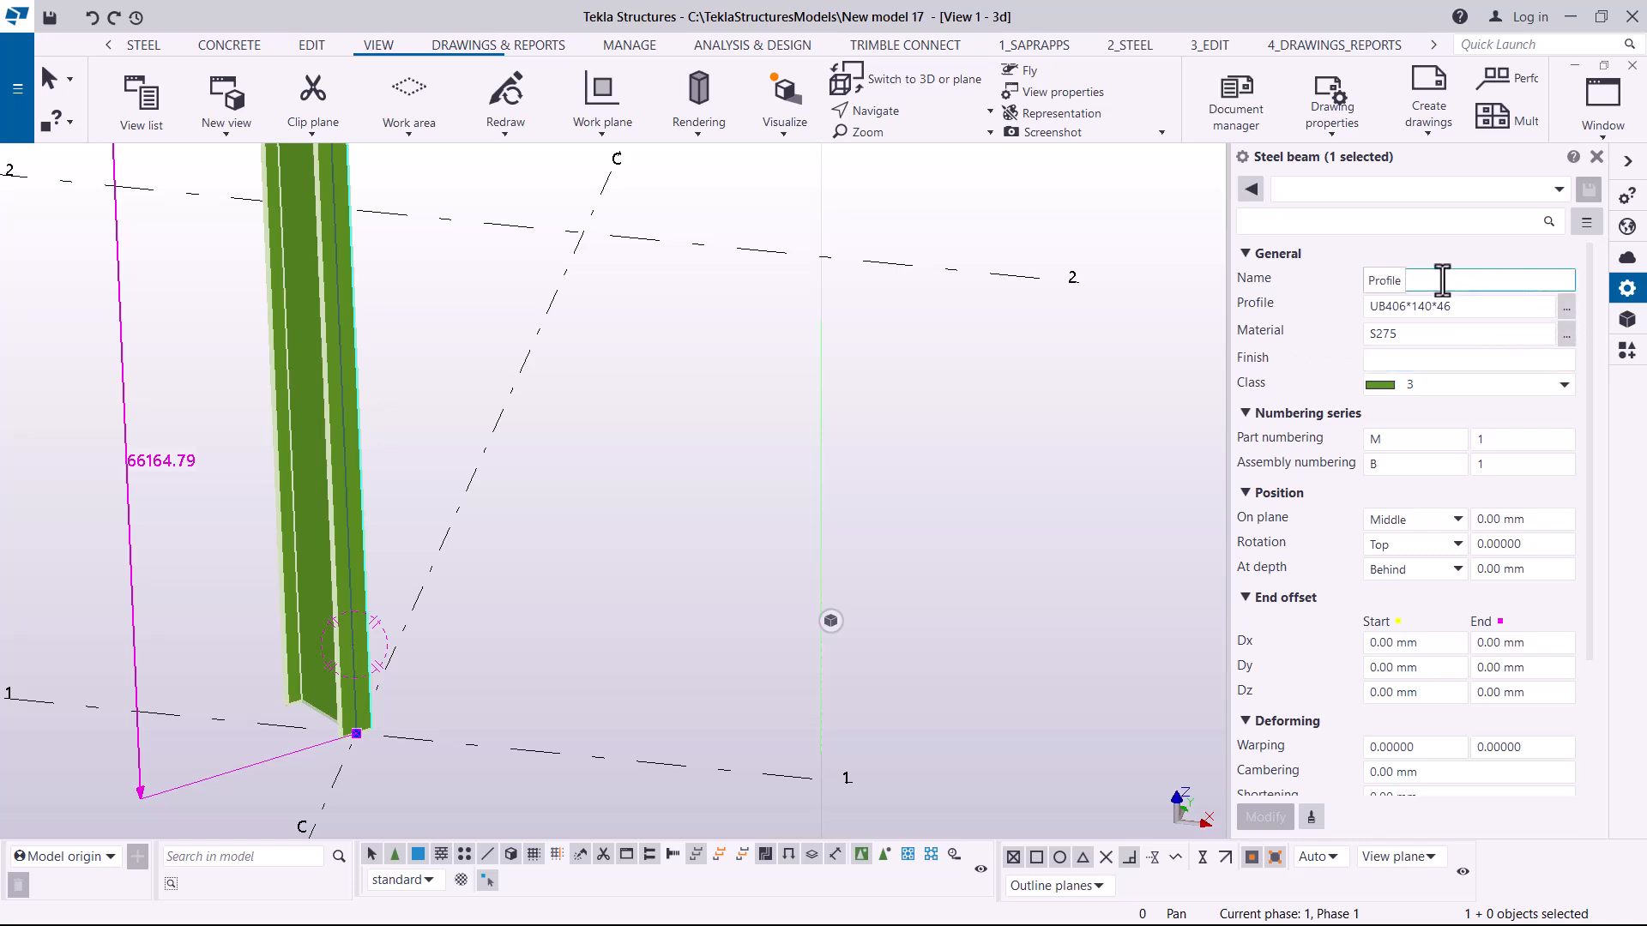
# Change the beam's profile to the L section RSA150*150*10 from the RSA 150's group, with the name BEAM, and apply it.
pyautogui.moveTo(1437, 278); pyautogui.dragTo(1351, 271)
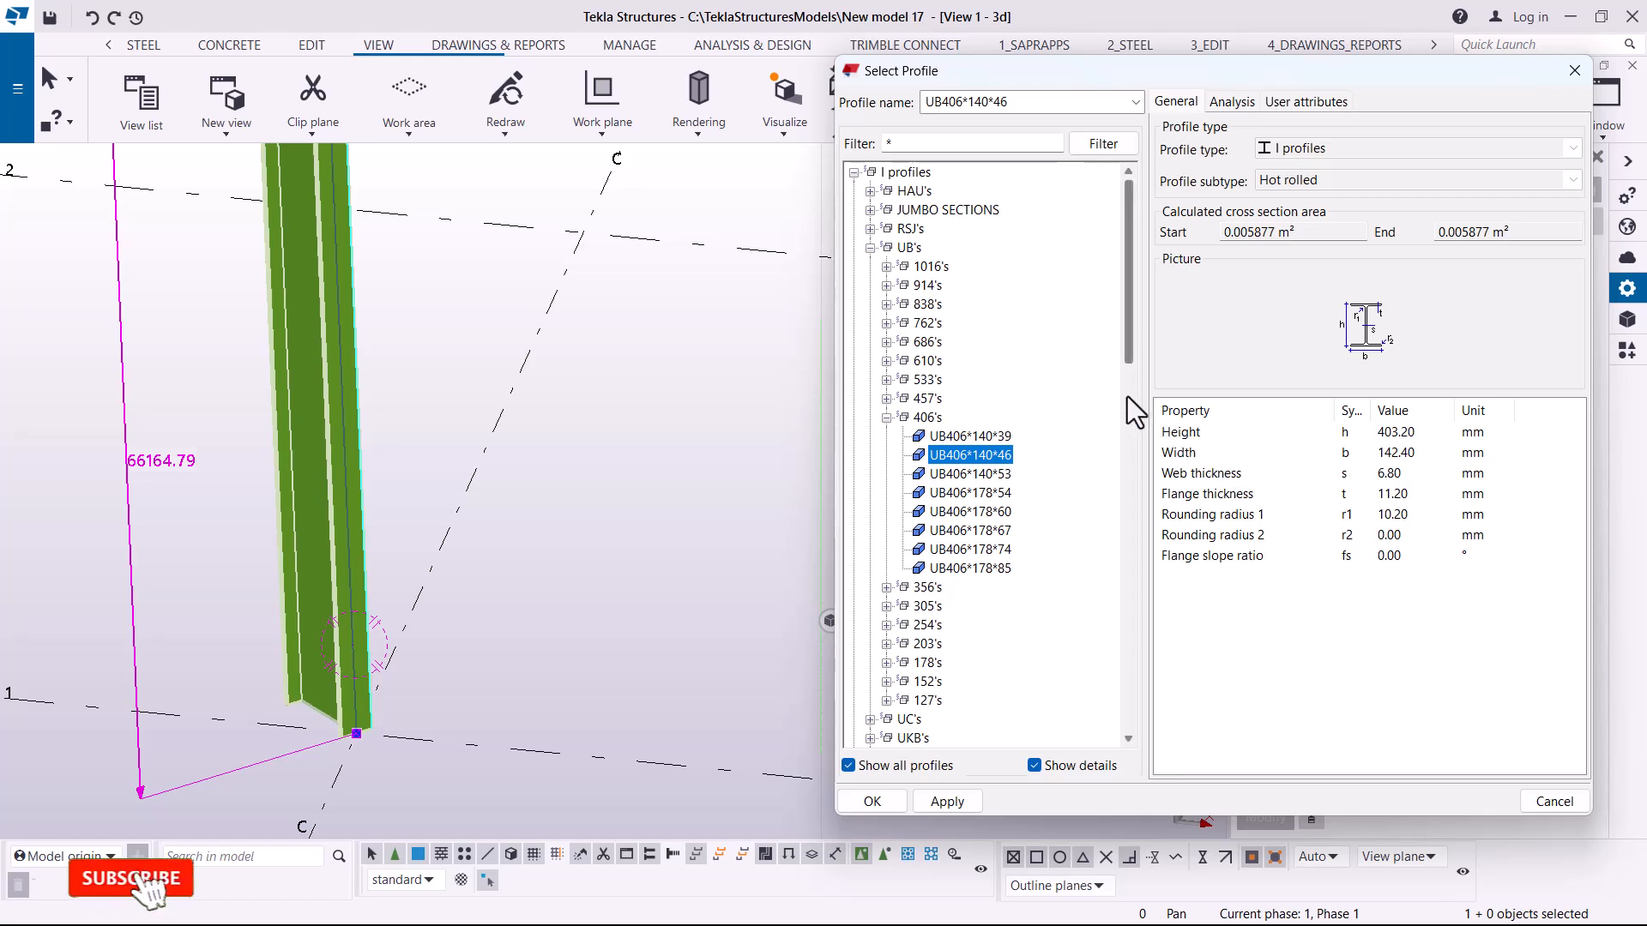
pyautogui.click(854, 173)
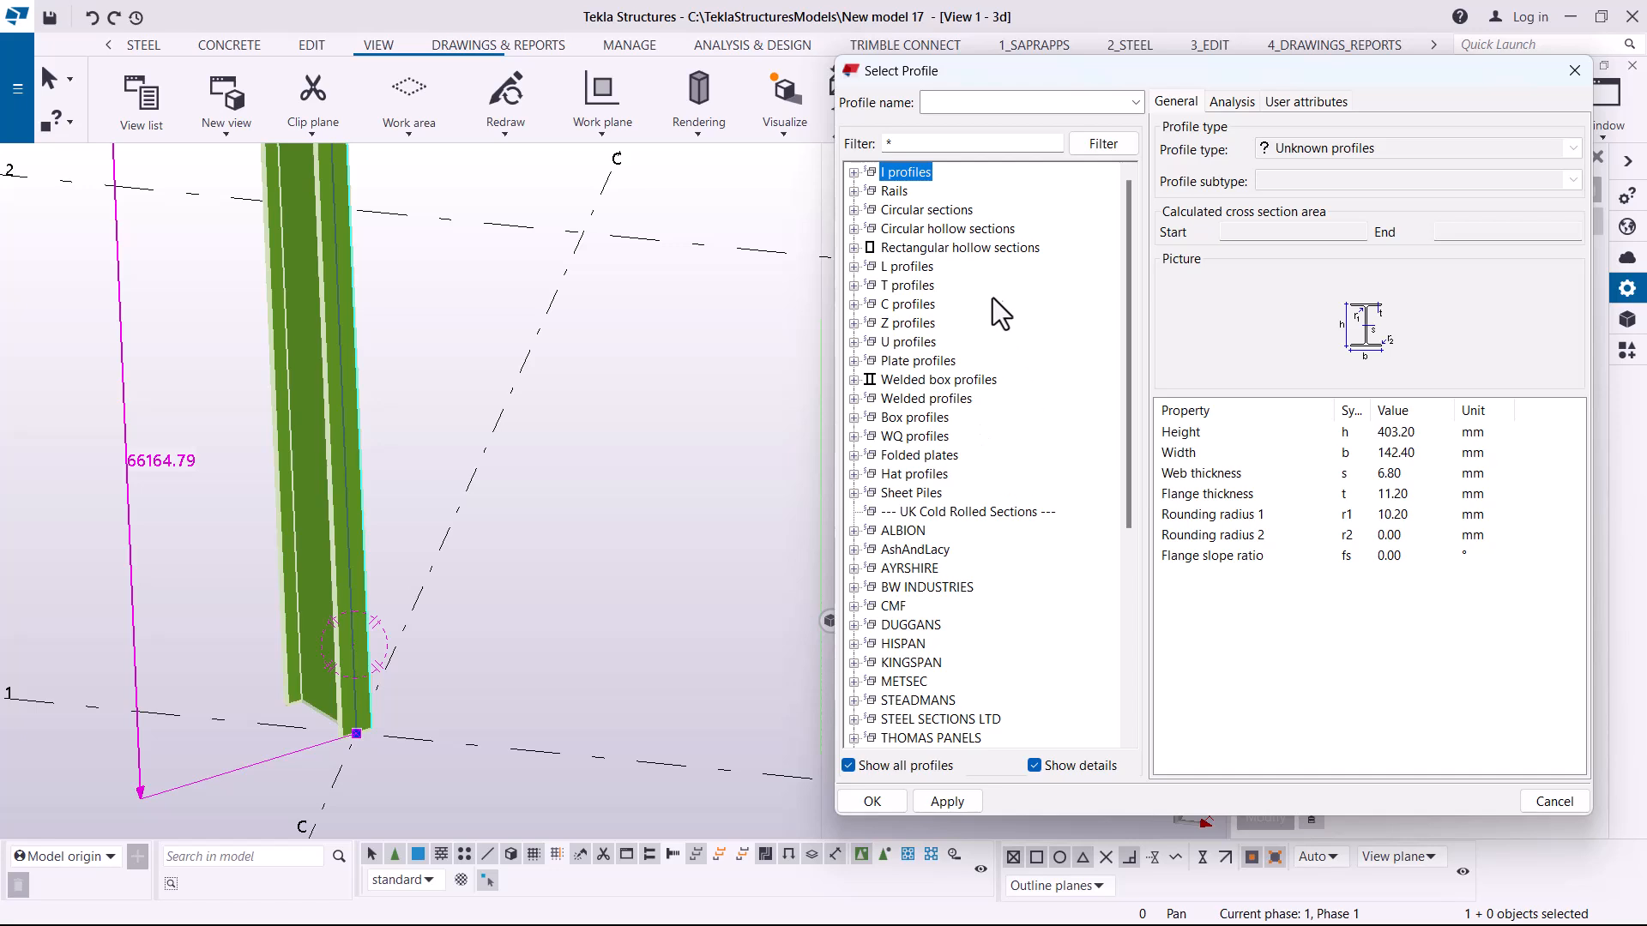
pyautogui.click(853, 266)
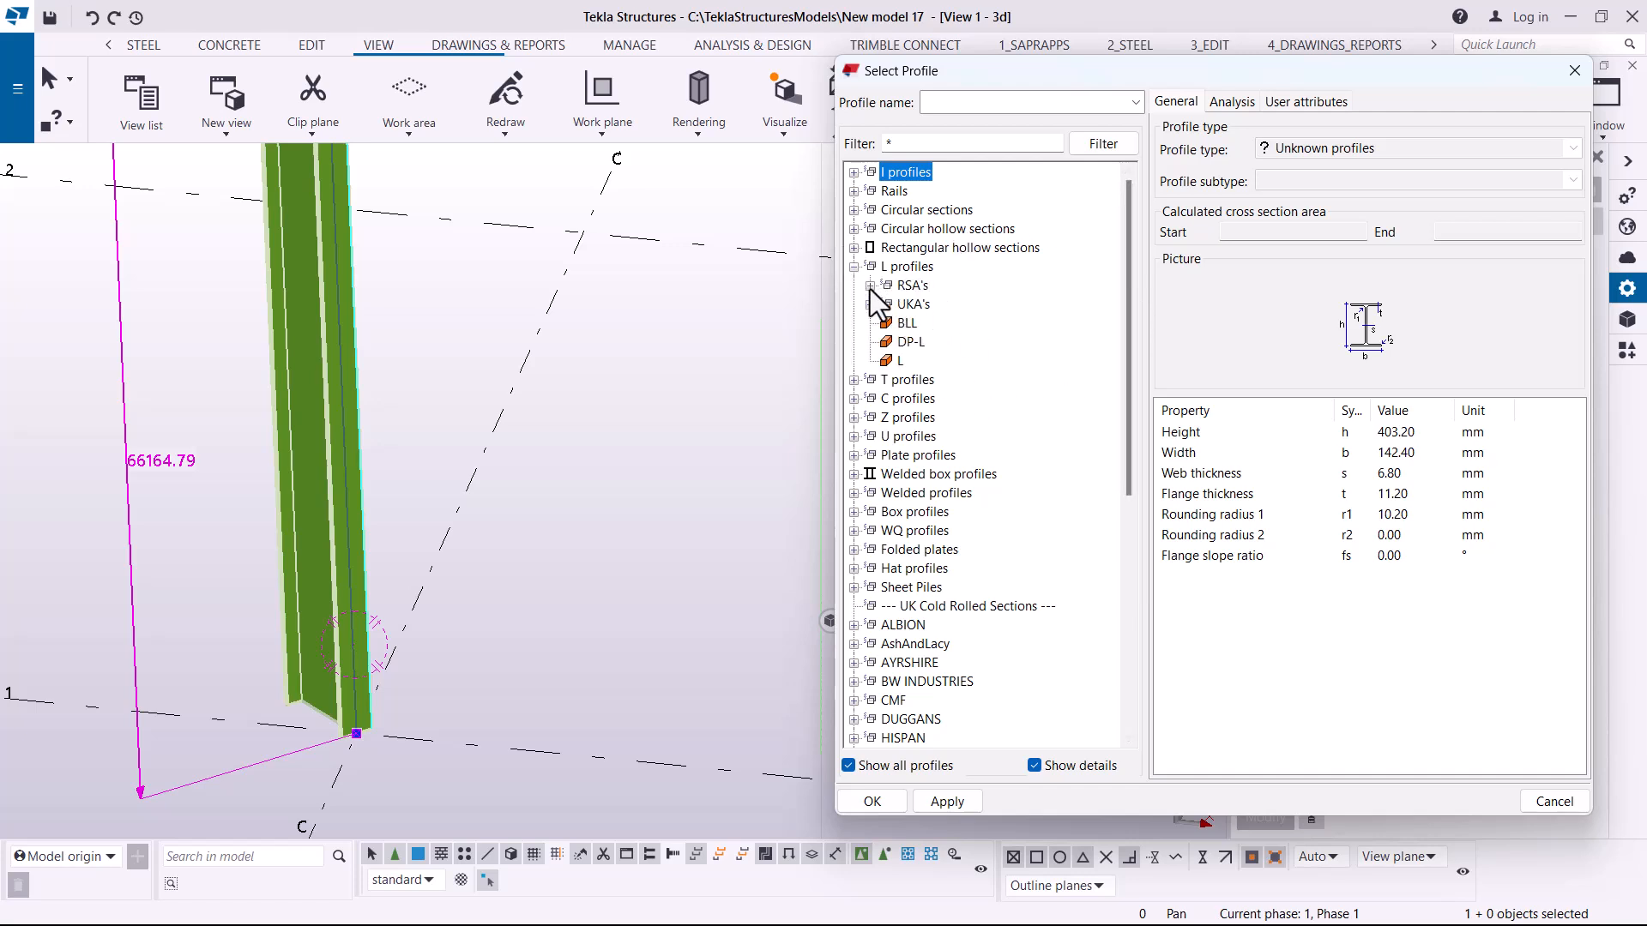
pyautogui.click(869, 285)
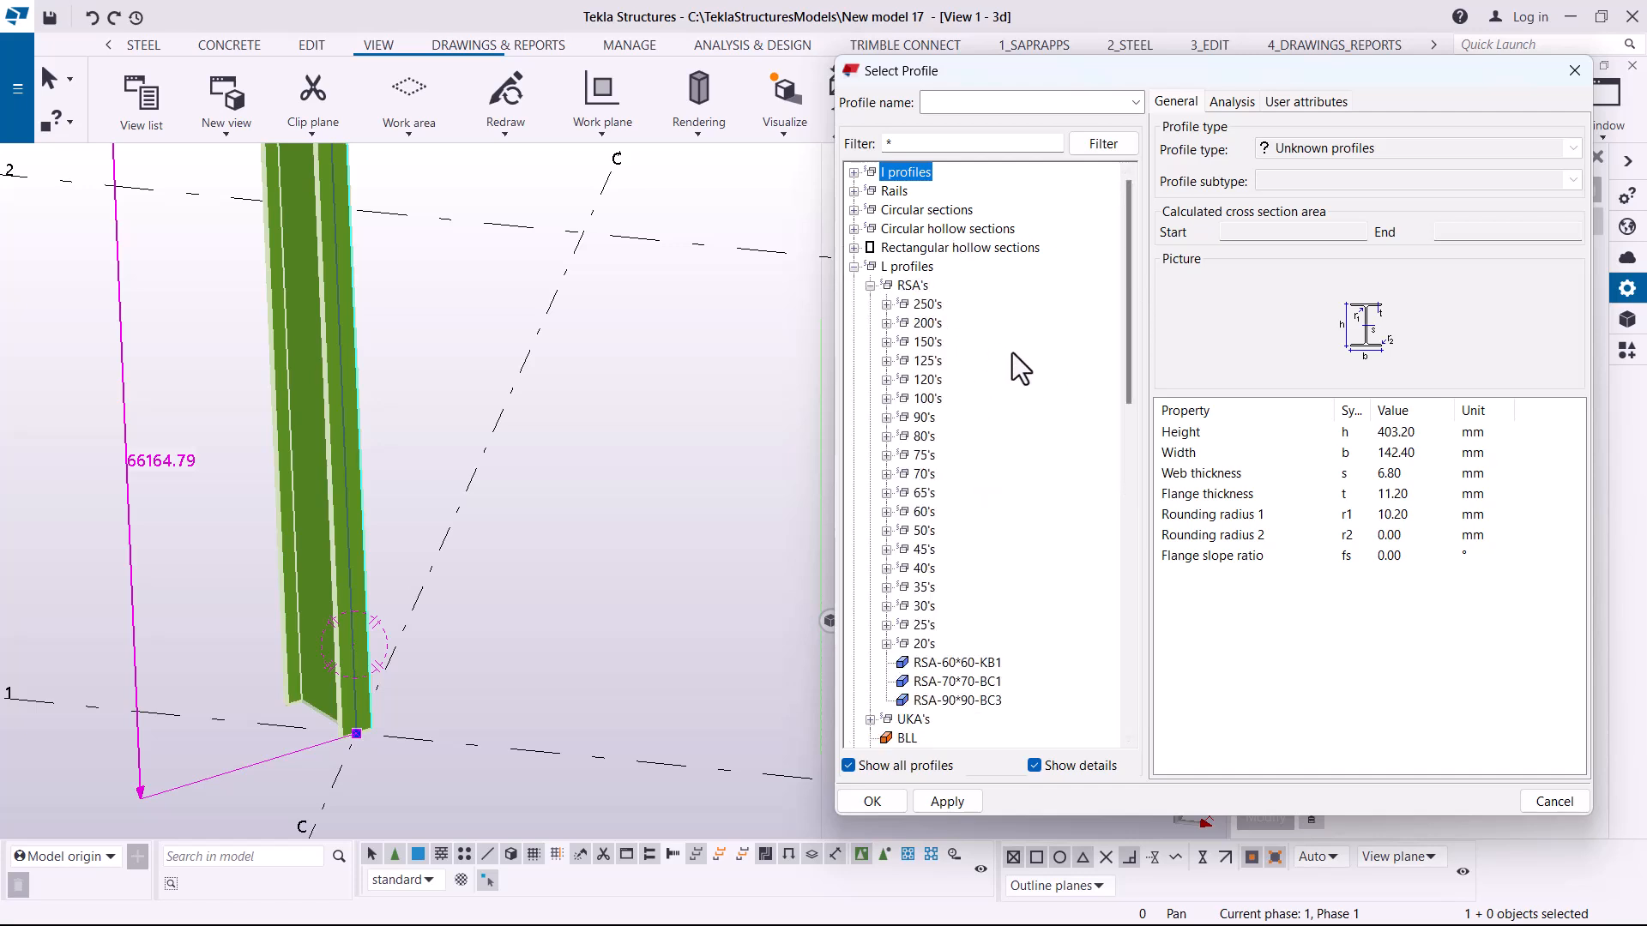
pyautogui.click(887, 344)
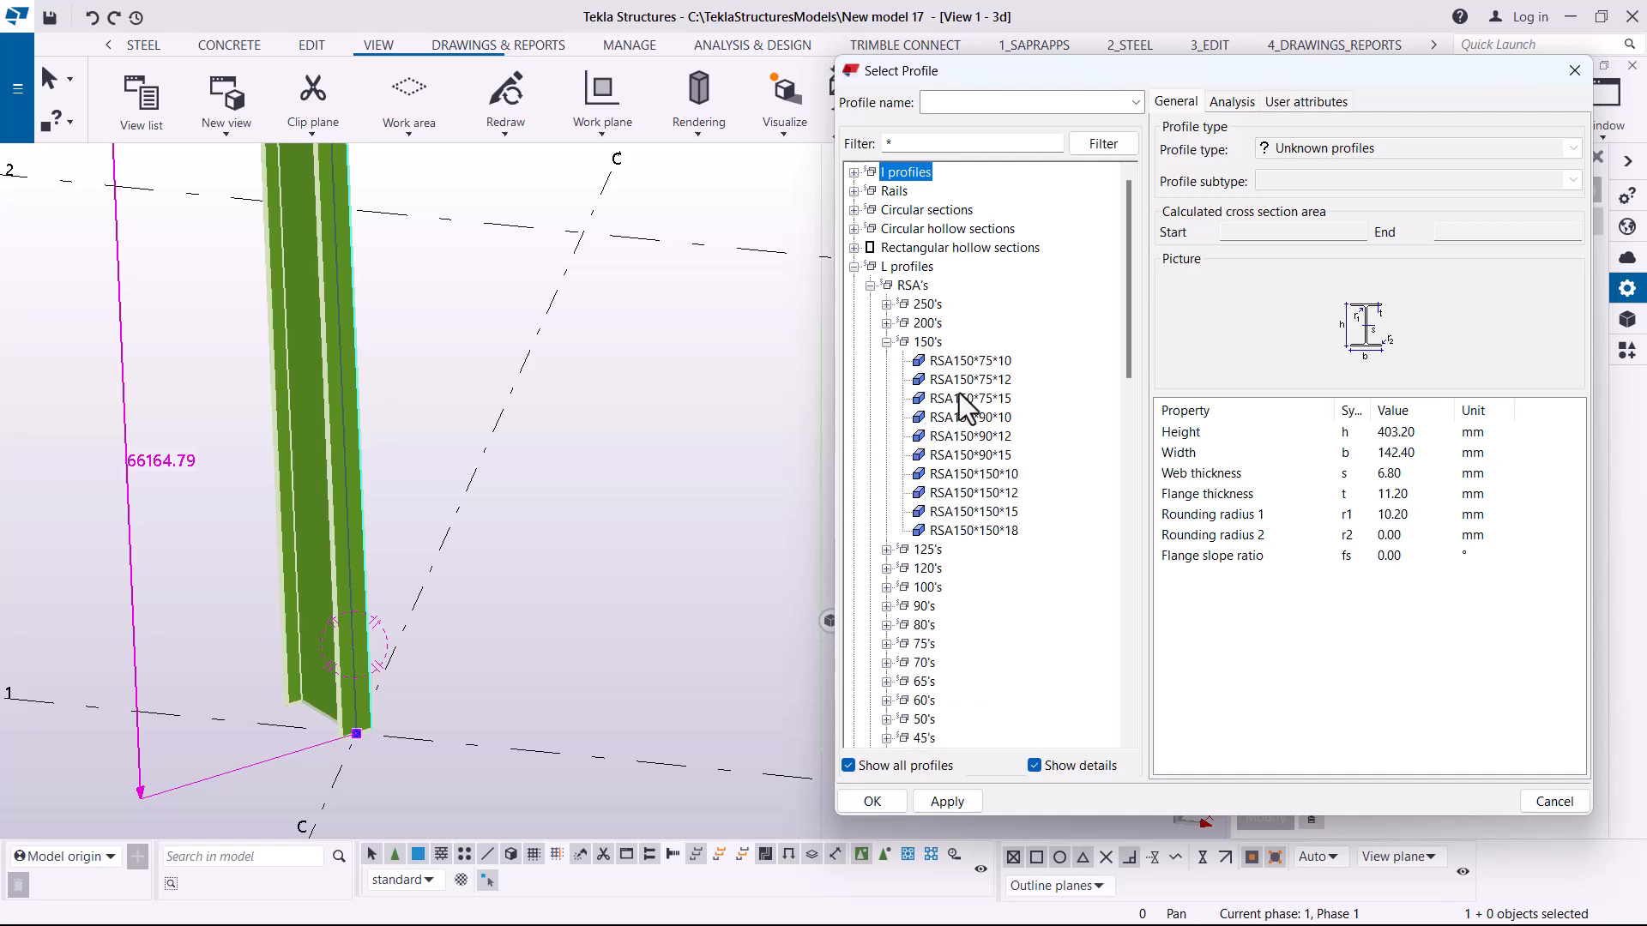
pyautogui.click(985, 473)
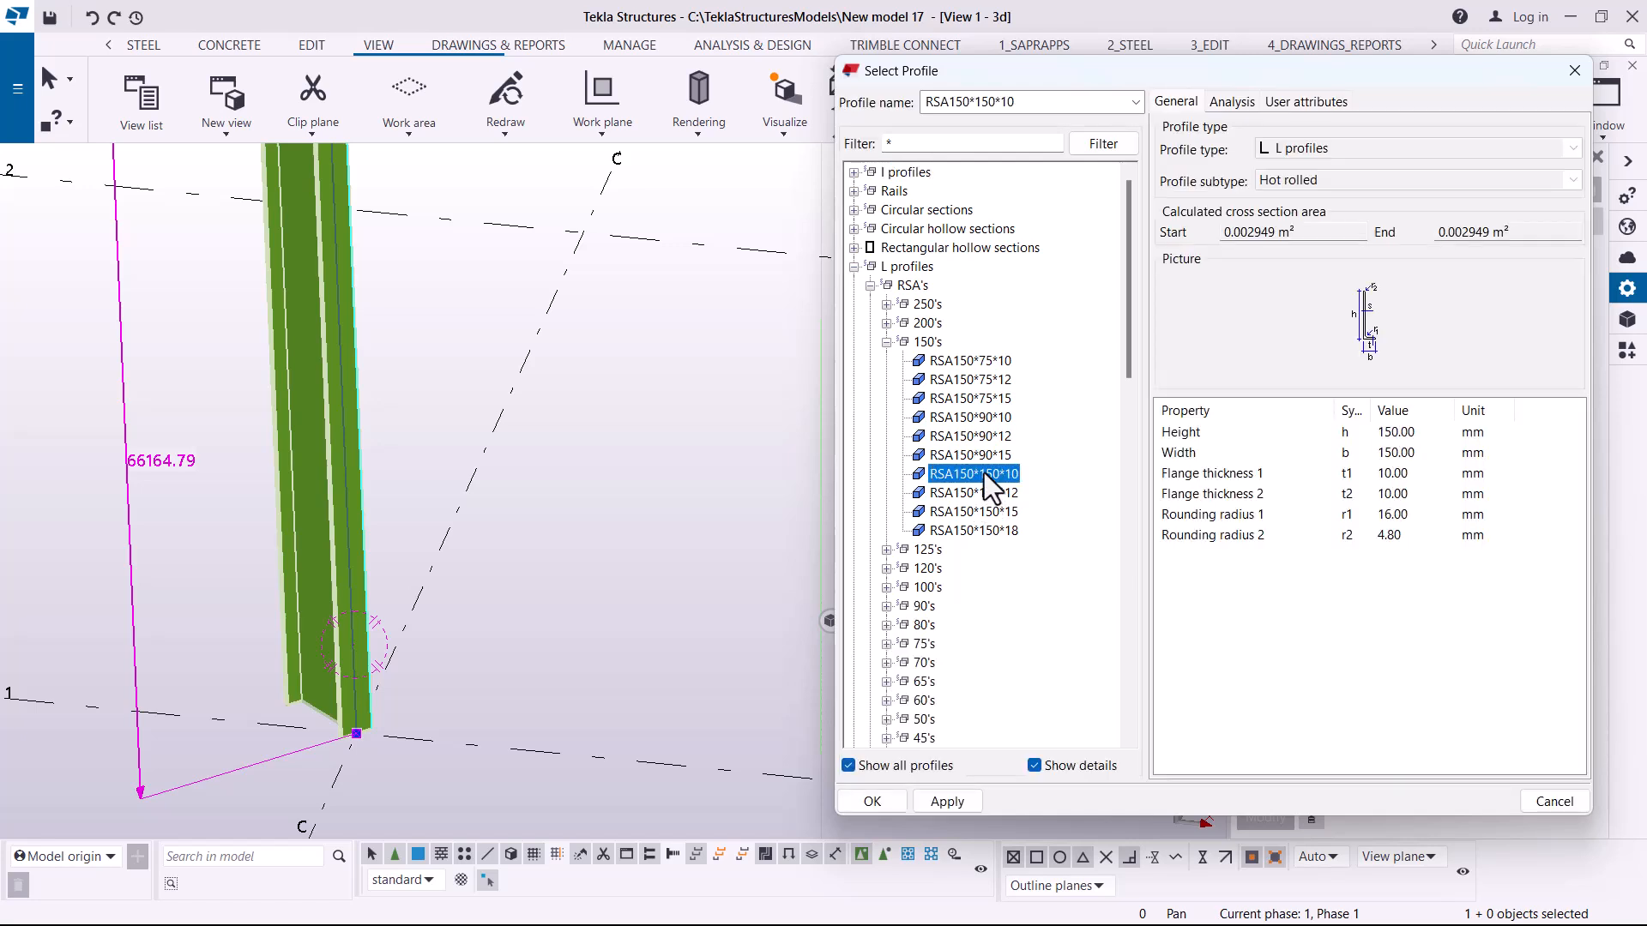
pyautogui.click(947, 800)
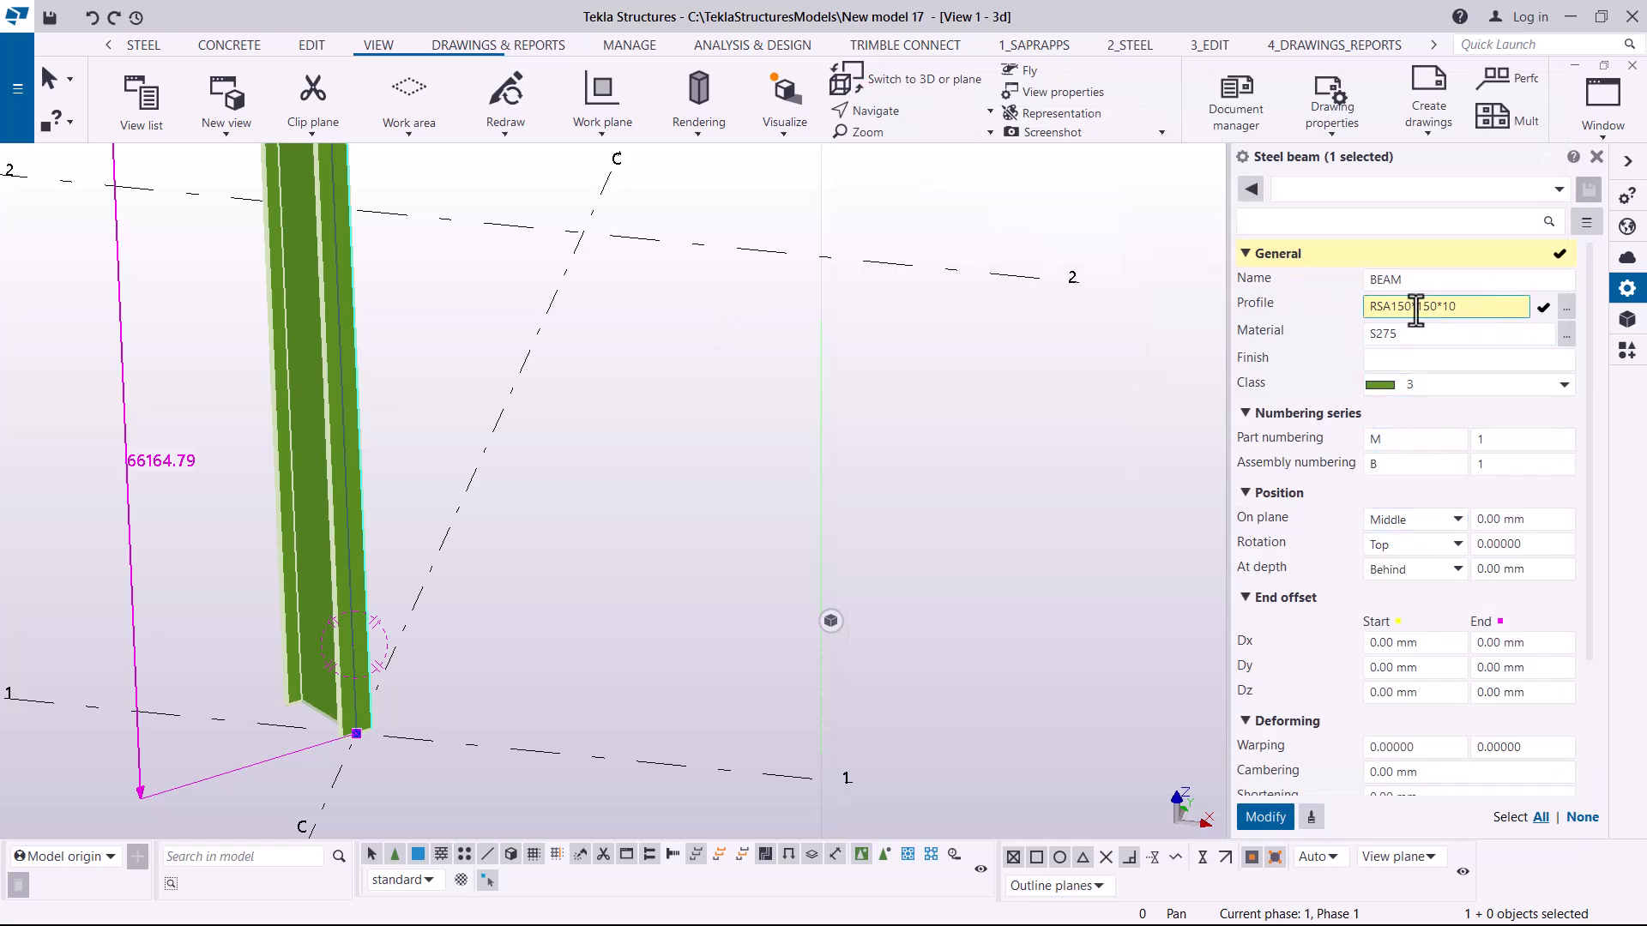
pyautogui.click(1423, 279)
pyautogui.write('BEAM')
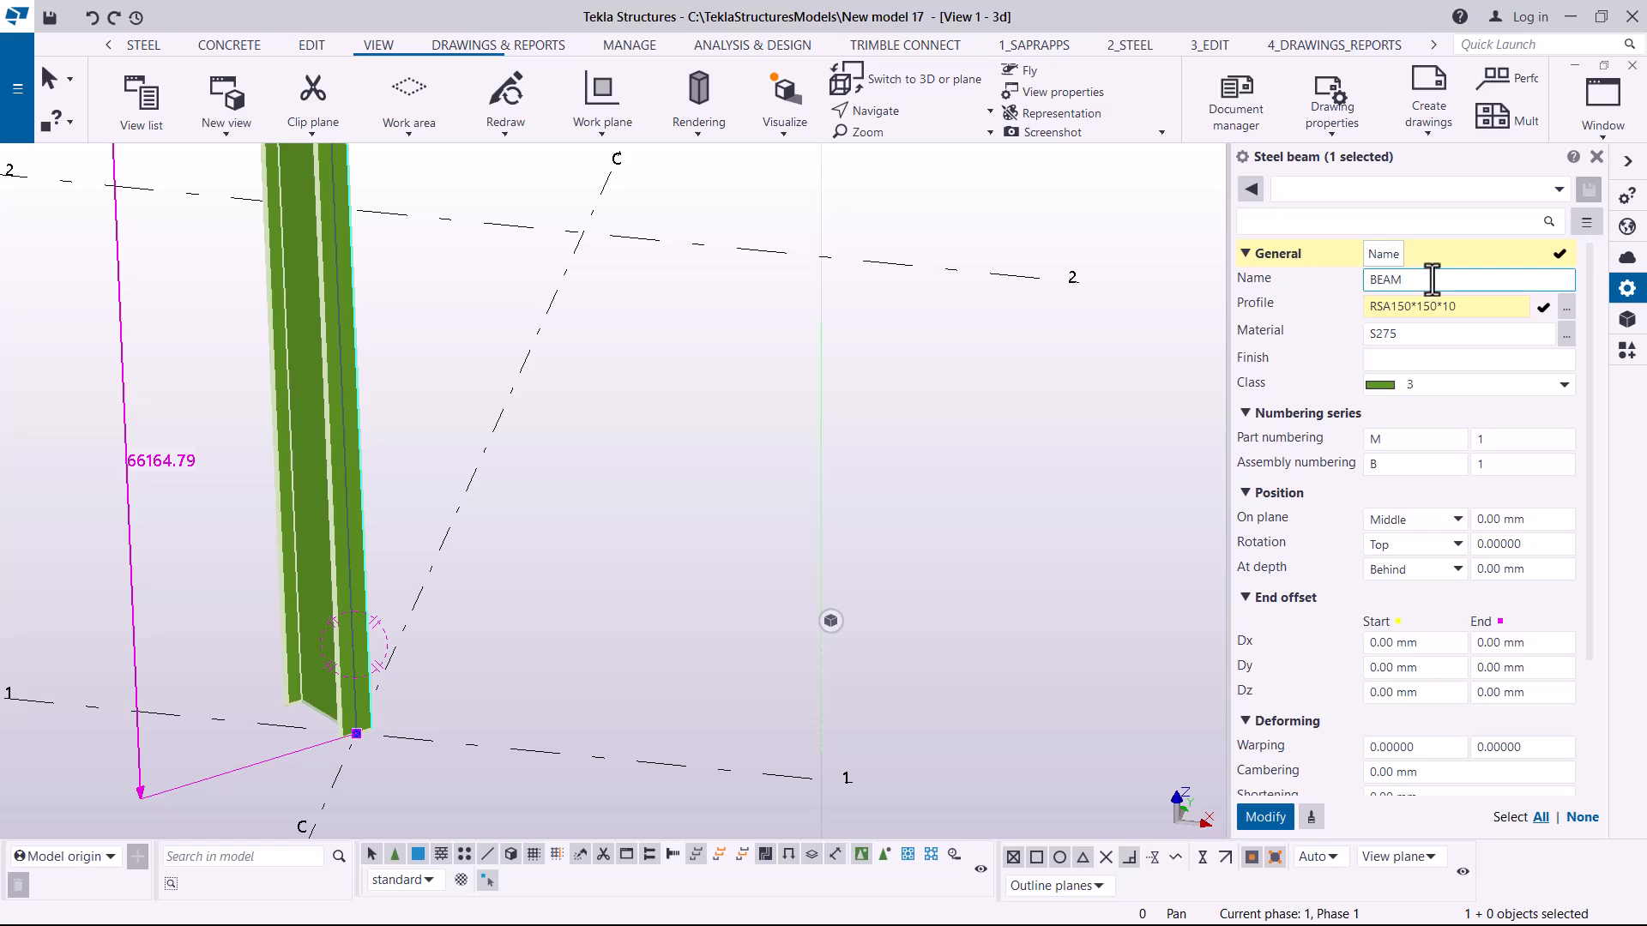
pyautogui.click(1267, 823)
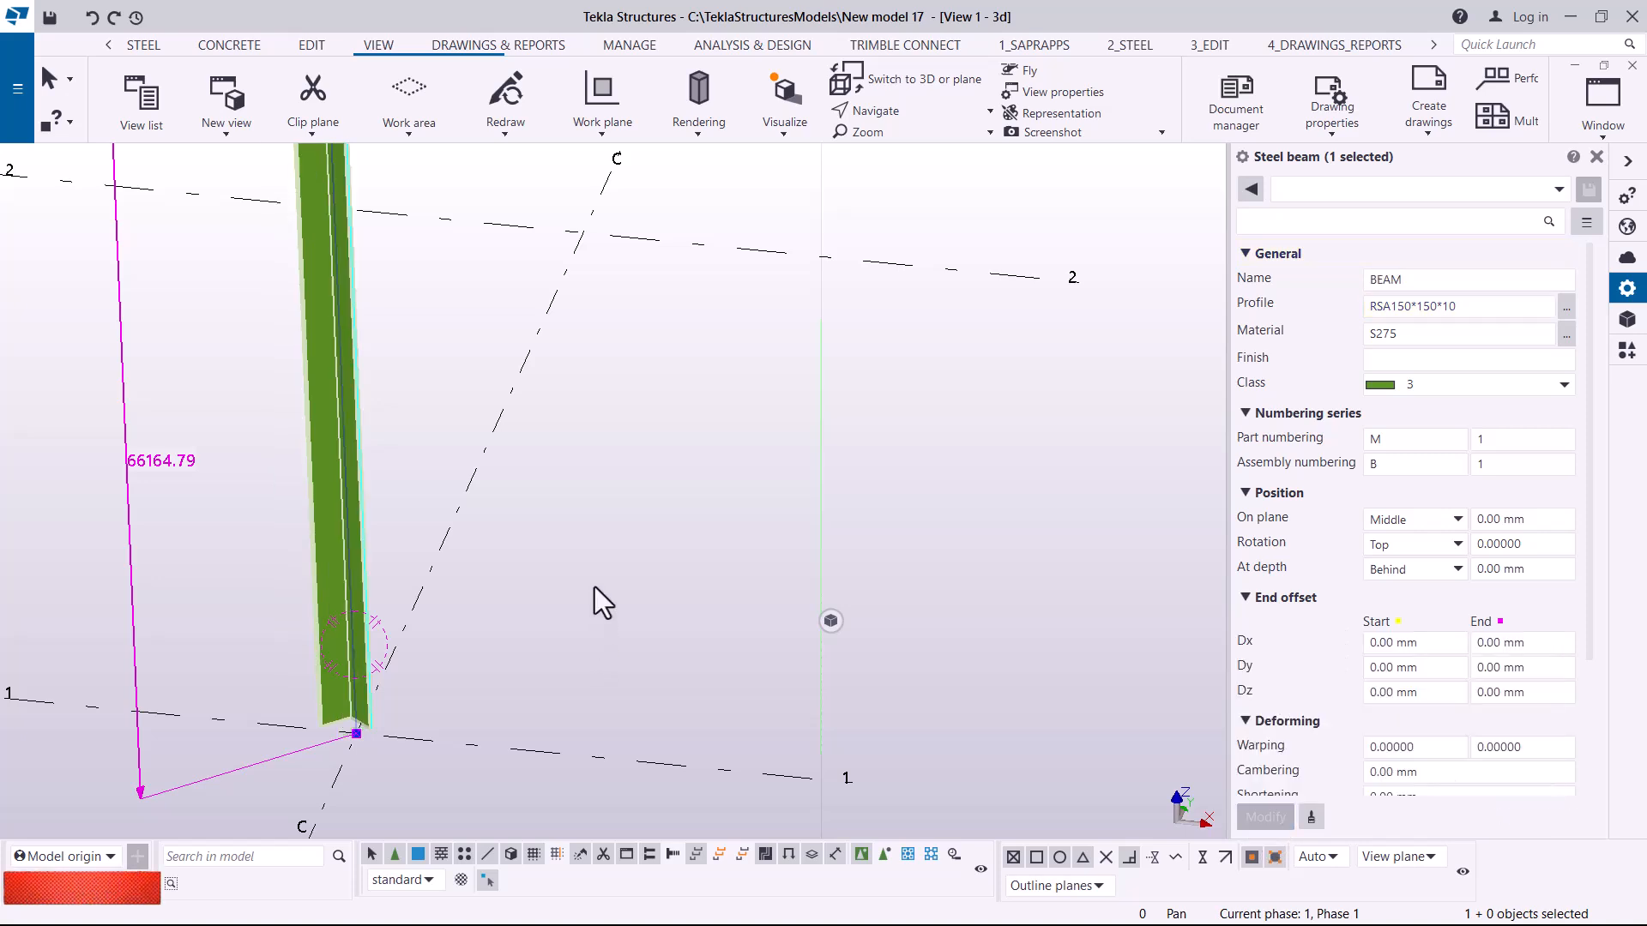
# Set the angle member's rotation offset to 45 degrees and apply it.
pyautogui.scroll(3, 343, 742)
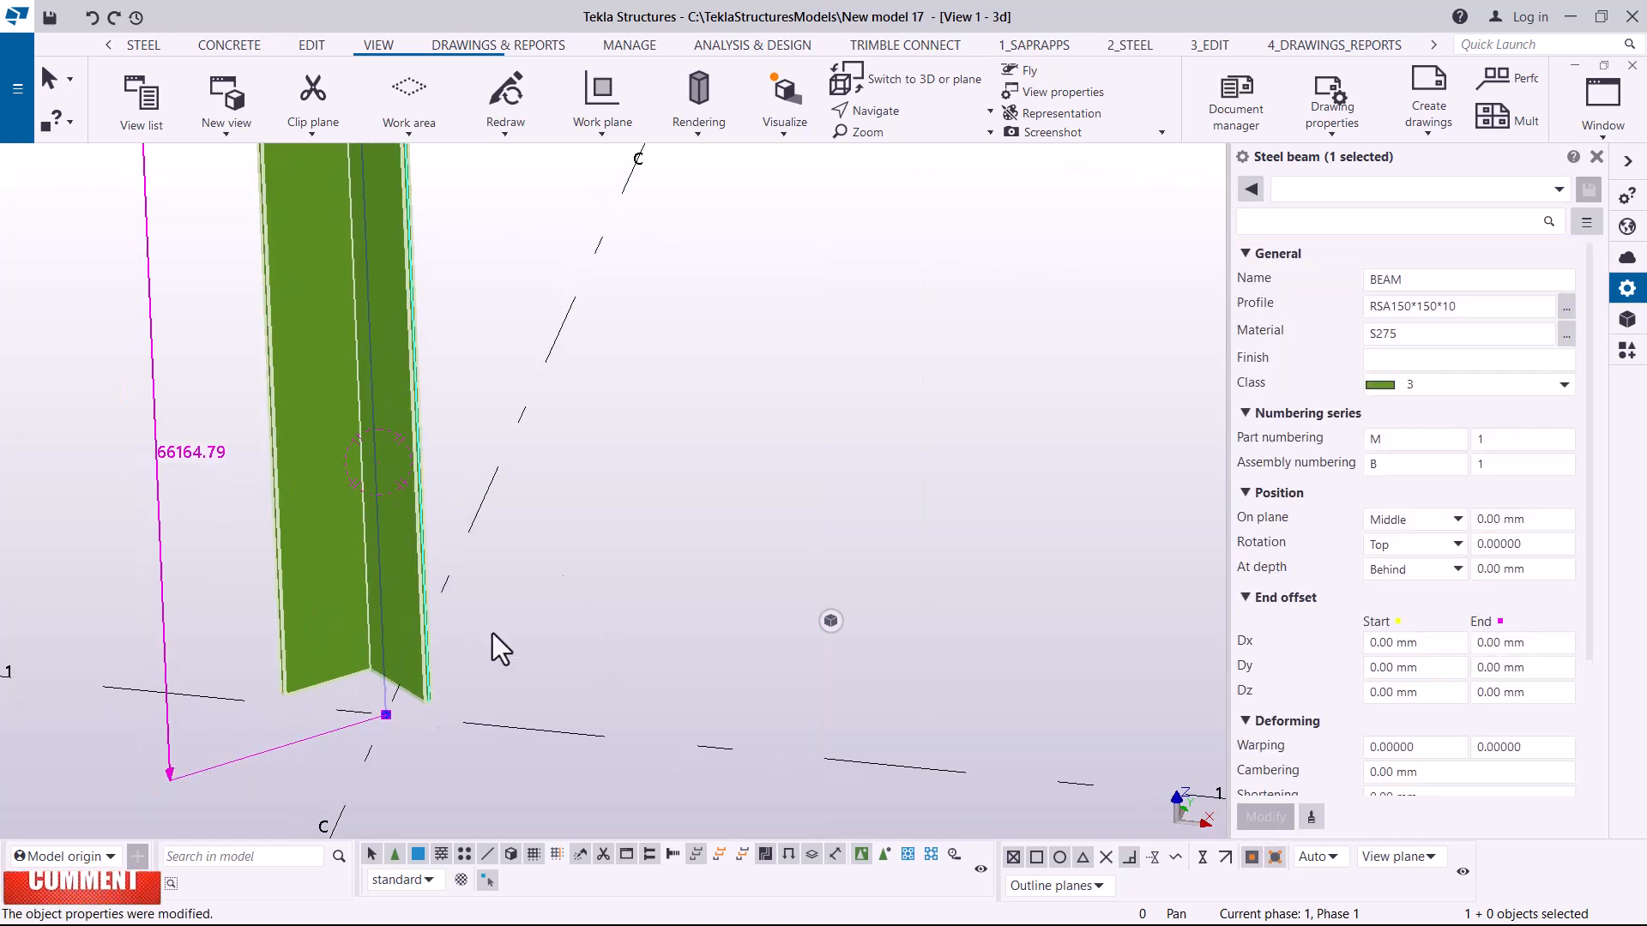
pyautogui.click(904, 116)
pyautogui.click(912, 132)
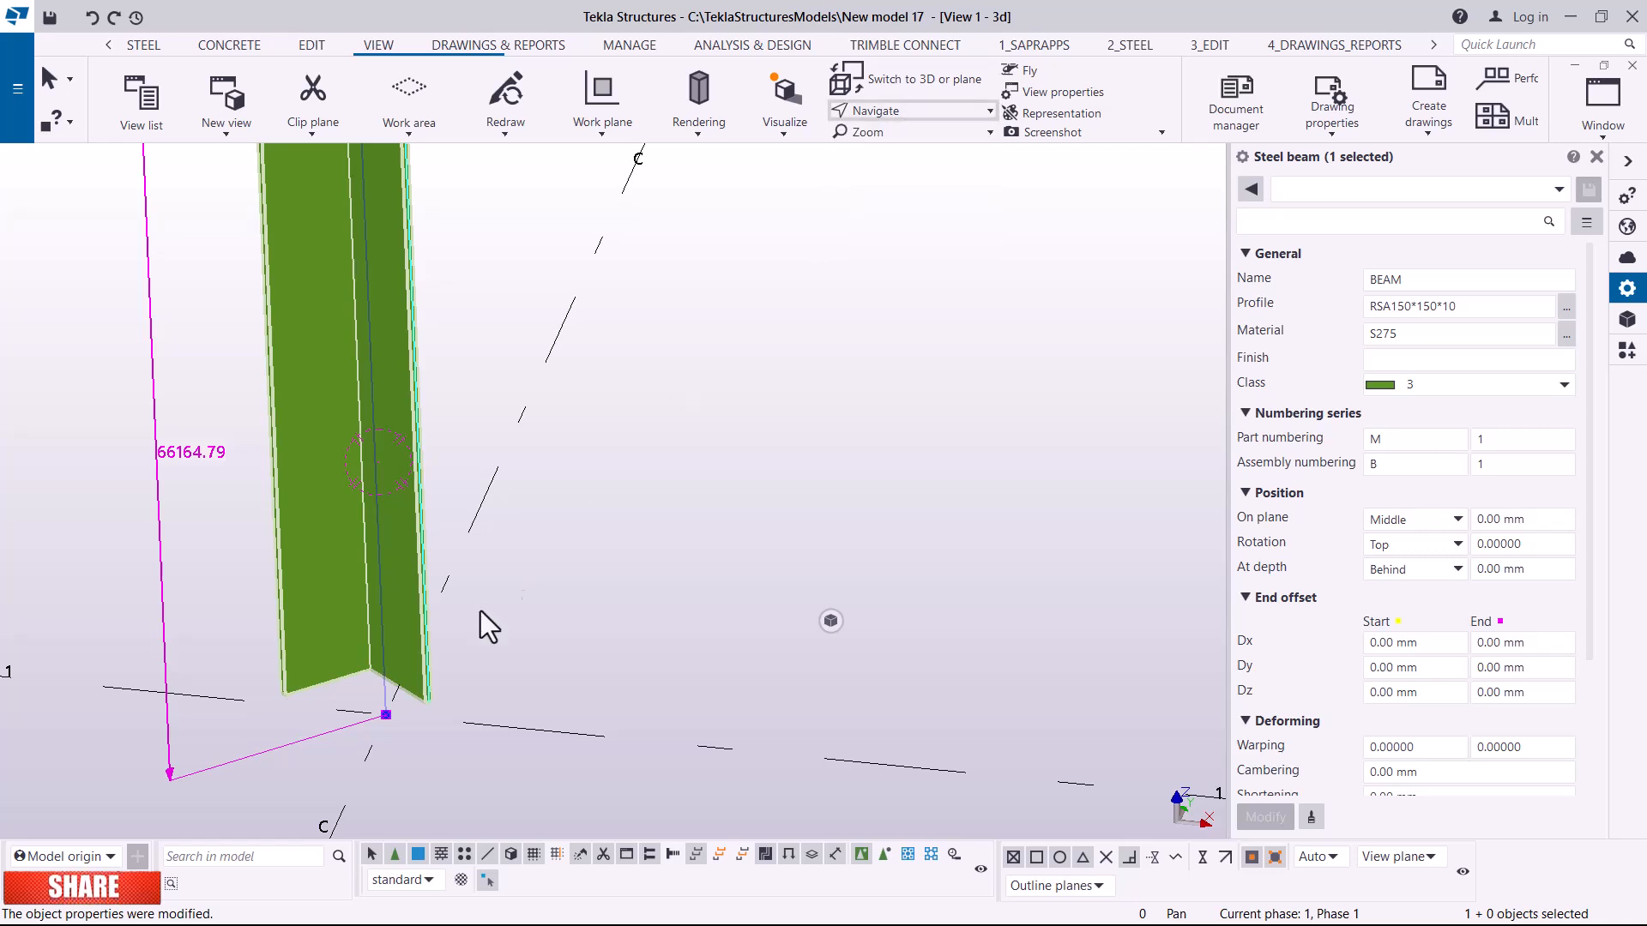
pyautogui.press('v')
pyautogui.click(392, 711)
pyautogui.keyDown('ctrl'); pyautogui.moveTo(394, 711); pyautogui.dragTo(484, 686, button='middle'); pyautogui.keyUp('ctrl')
pyautogui.rightClick(701, 355)
pyautogui.click(761, 366)
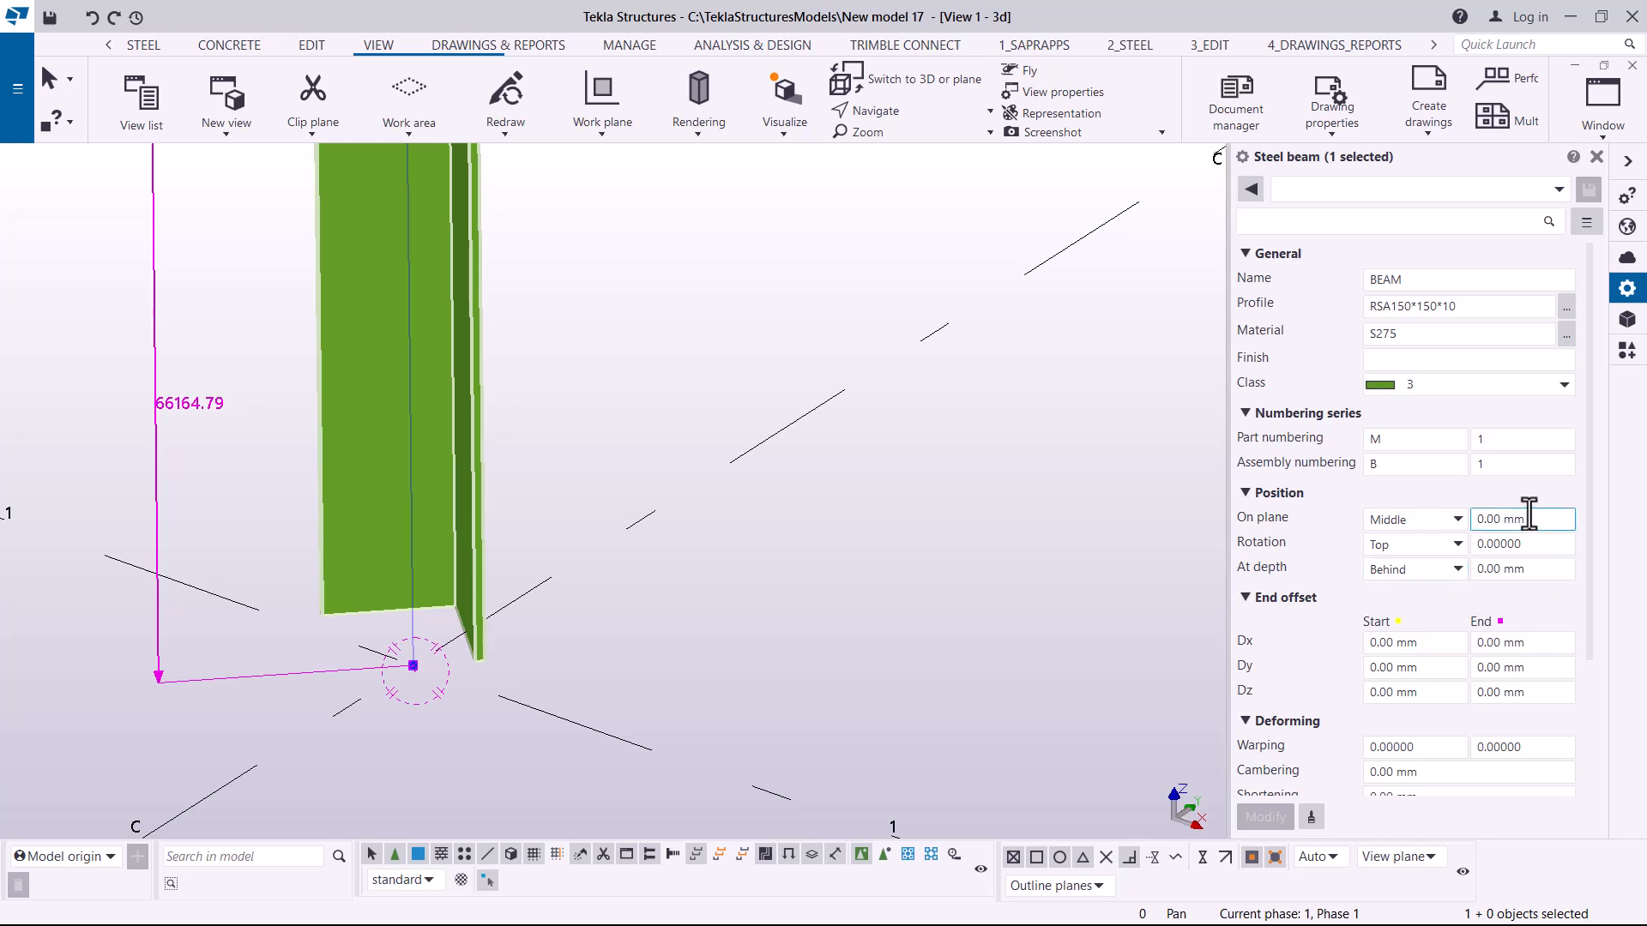
pyautogui.moveTo(1548, 540); pyautogui.dragTo(1478, 549)
pyautogui.write('45')
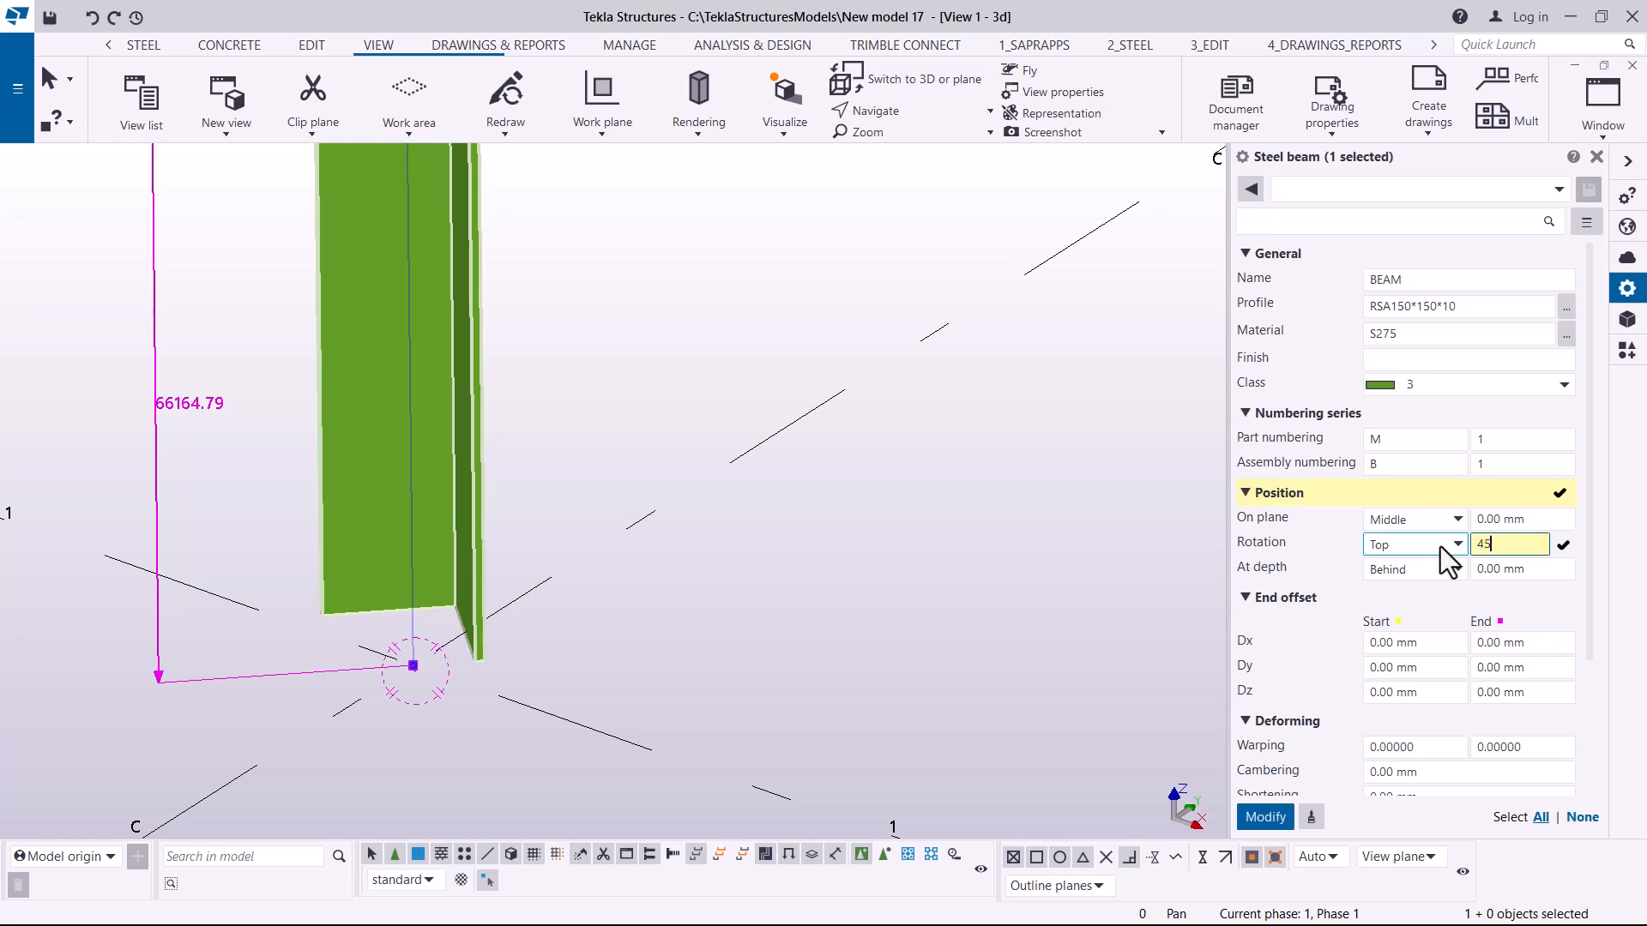
pyautogui.click(1273, 819)
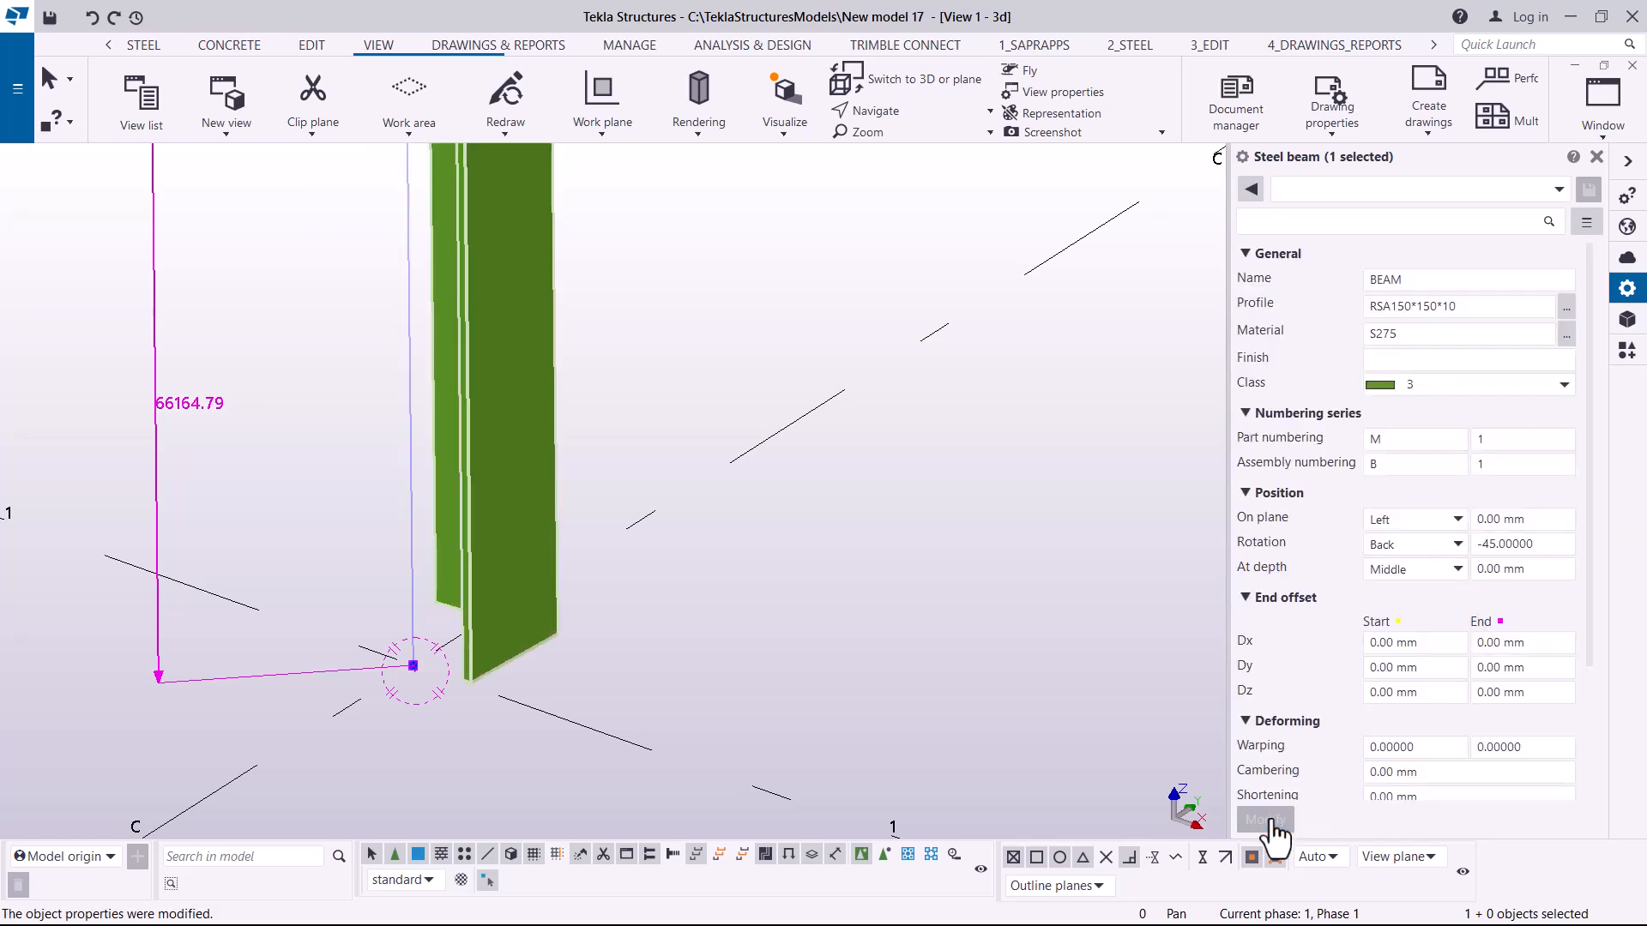
# Set the angle member's rotation to Below and its on-plane position to Left, applying each change.
pyautogui.click(1457, 548)
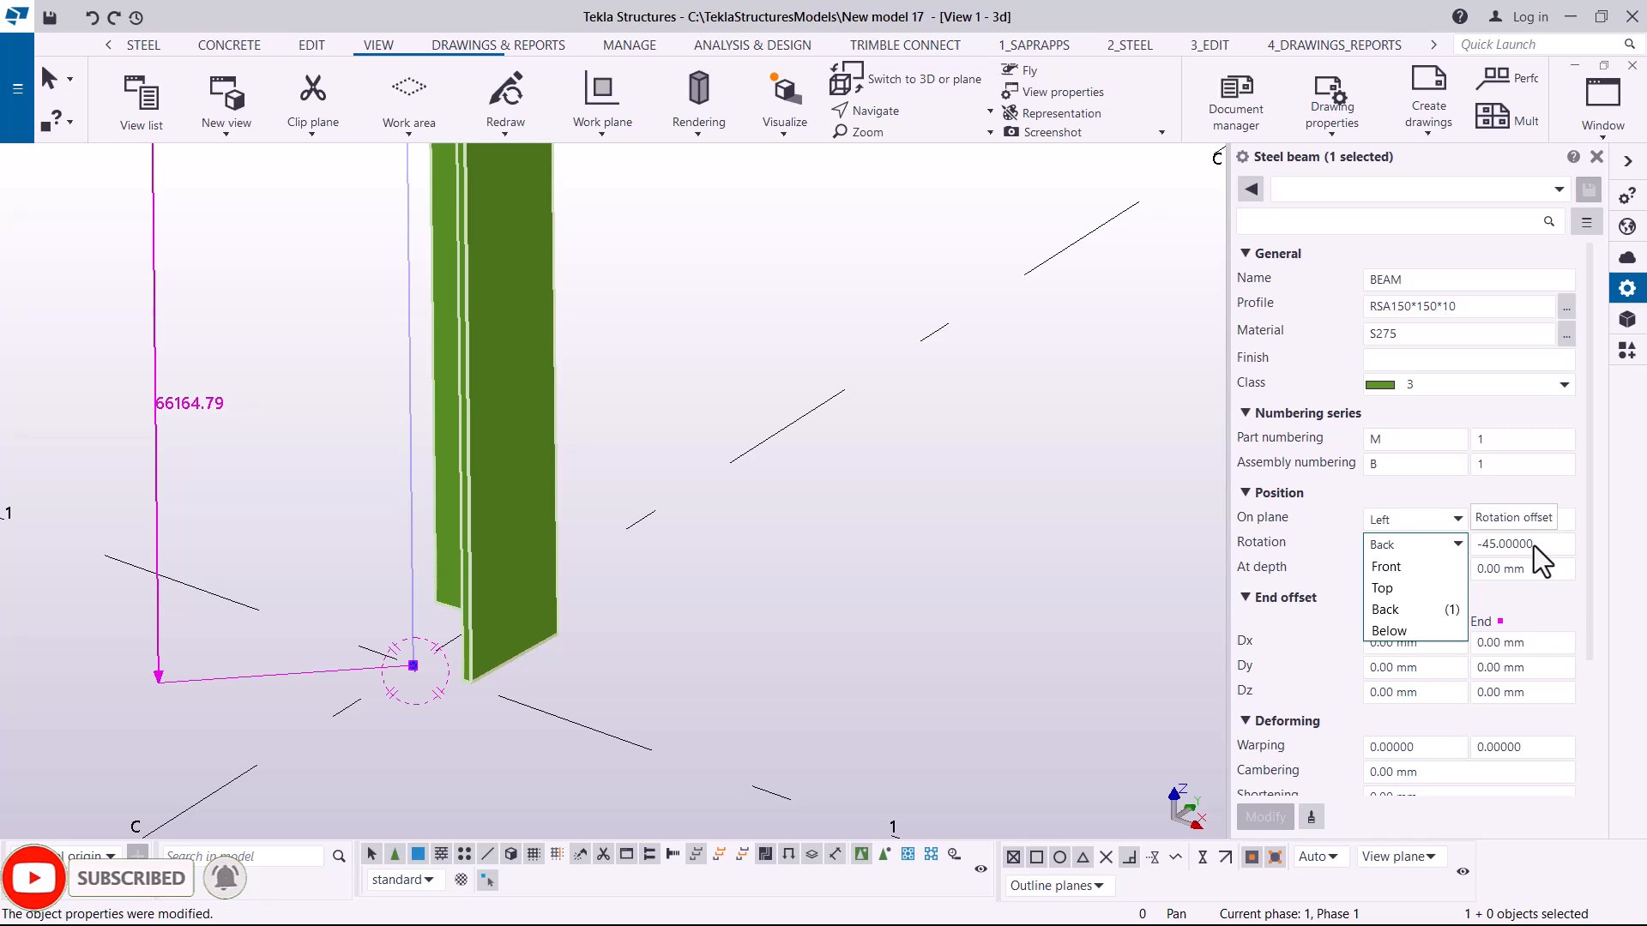
pyautogui.click(1392, 631)
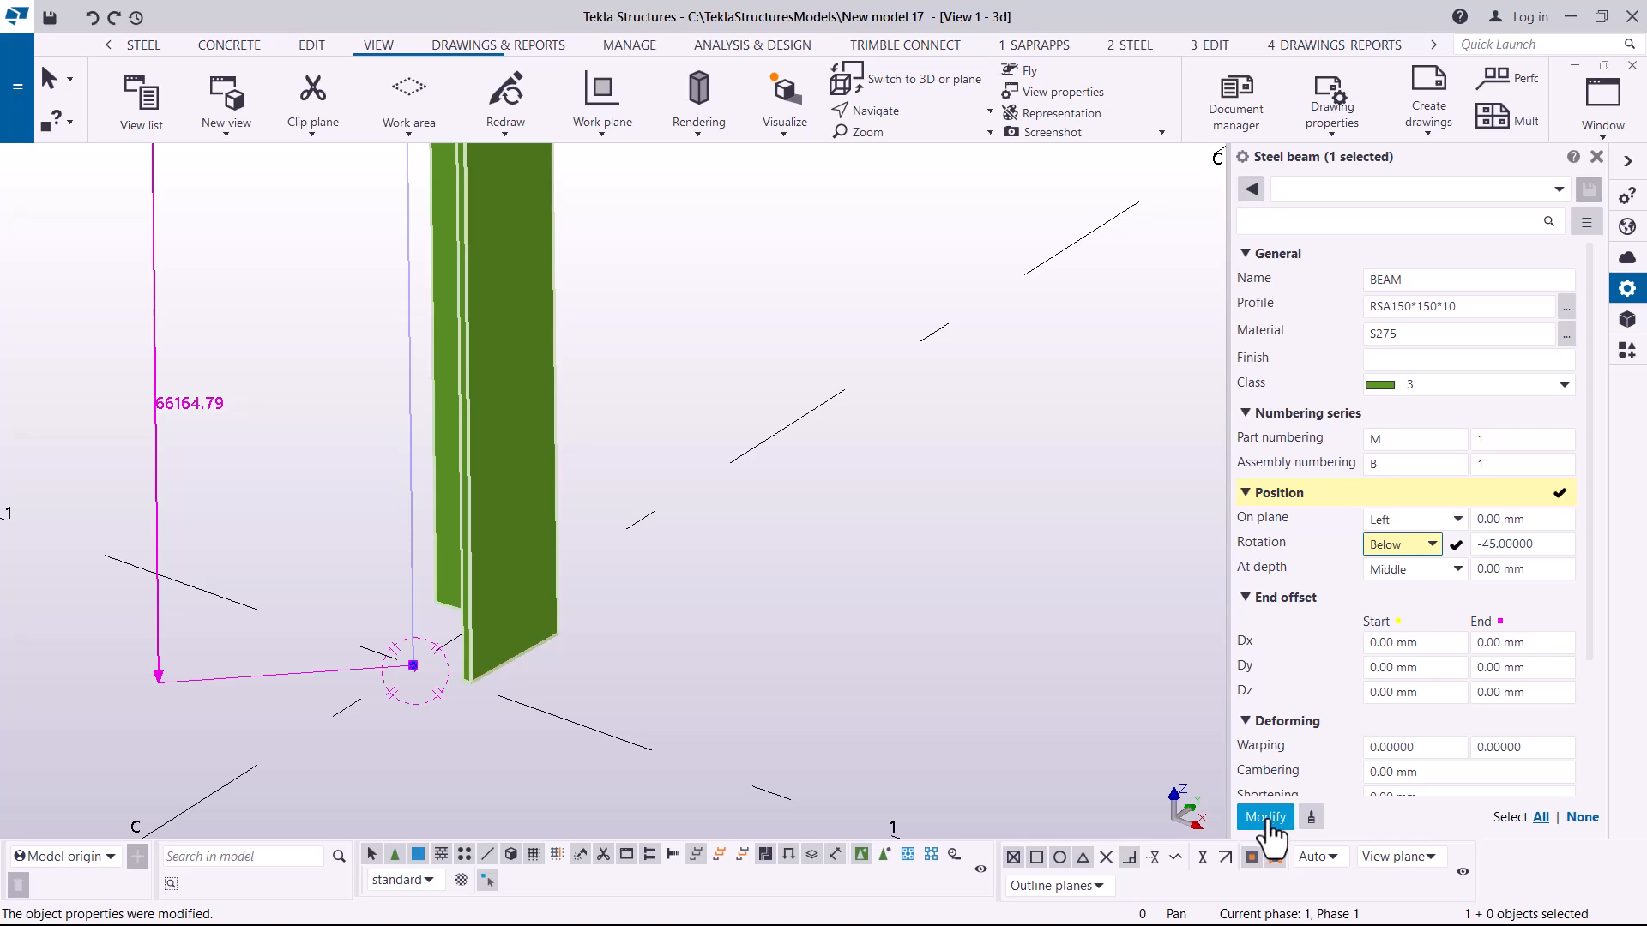
pyautogui.click(1265, 819)
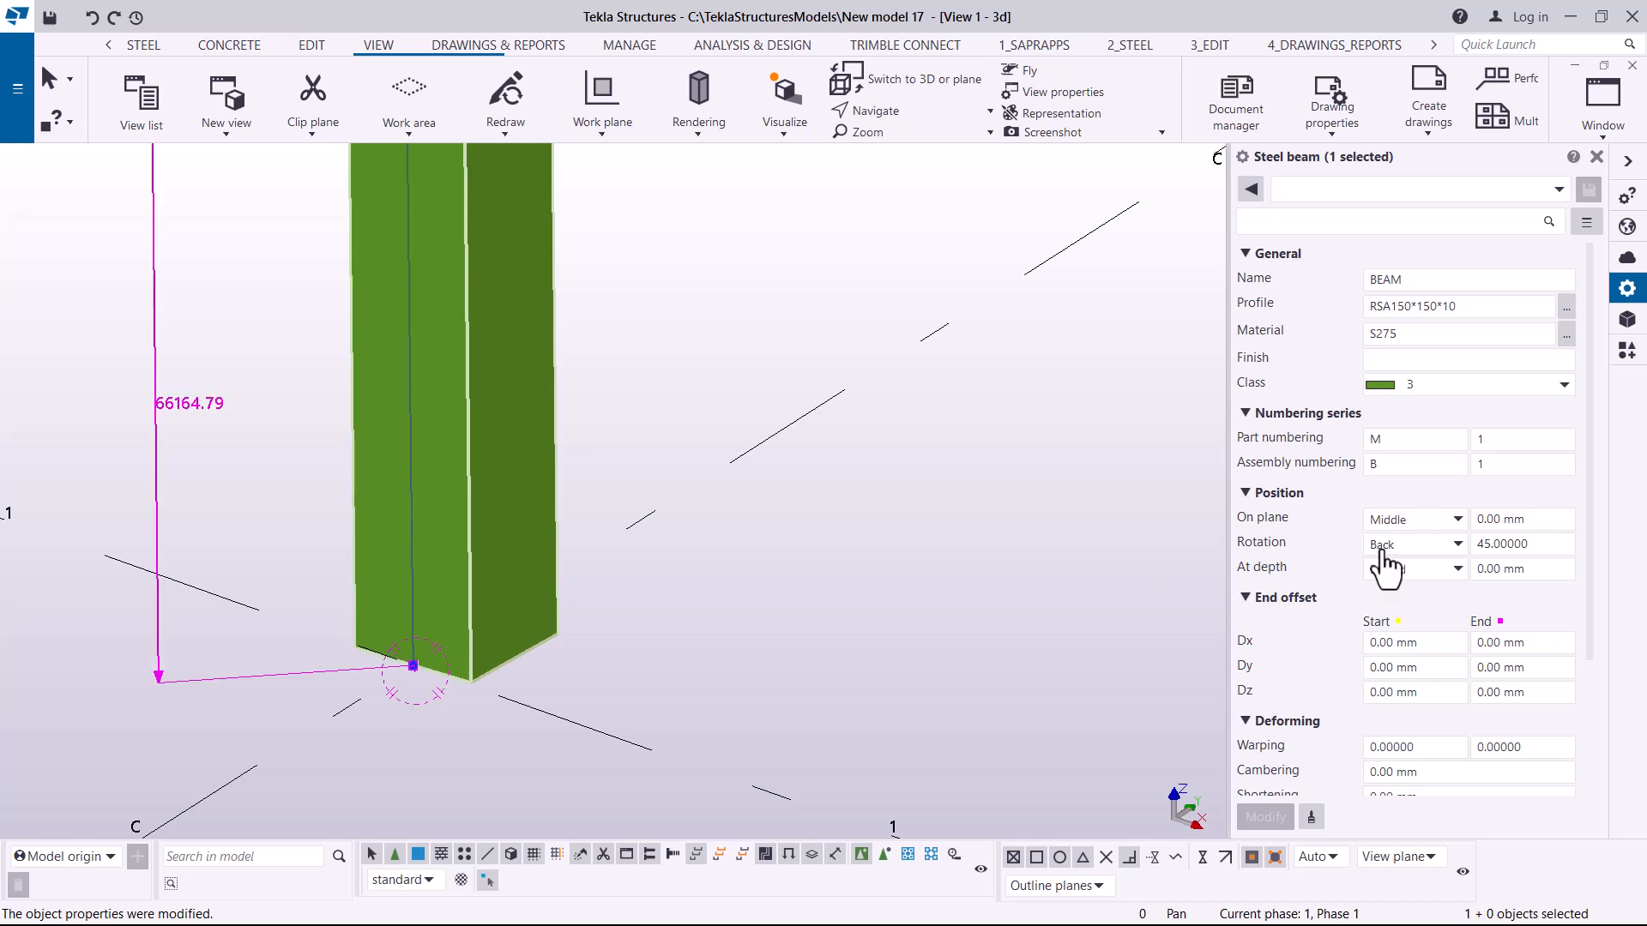
pyautogui.click(1454, 523)
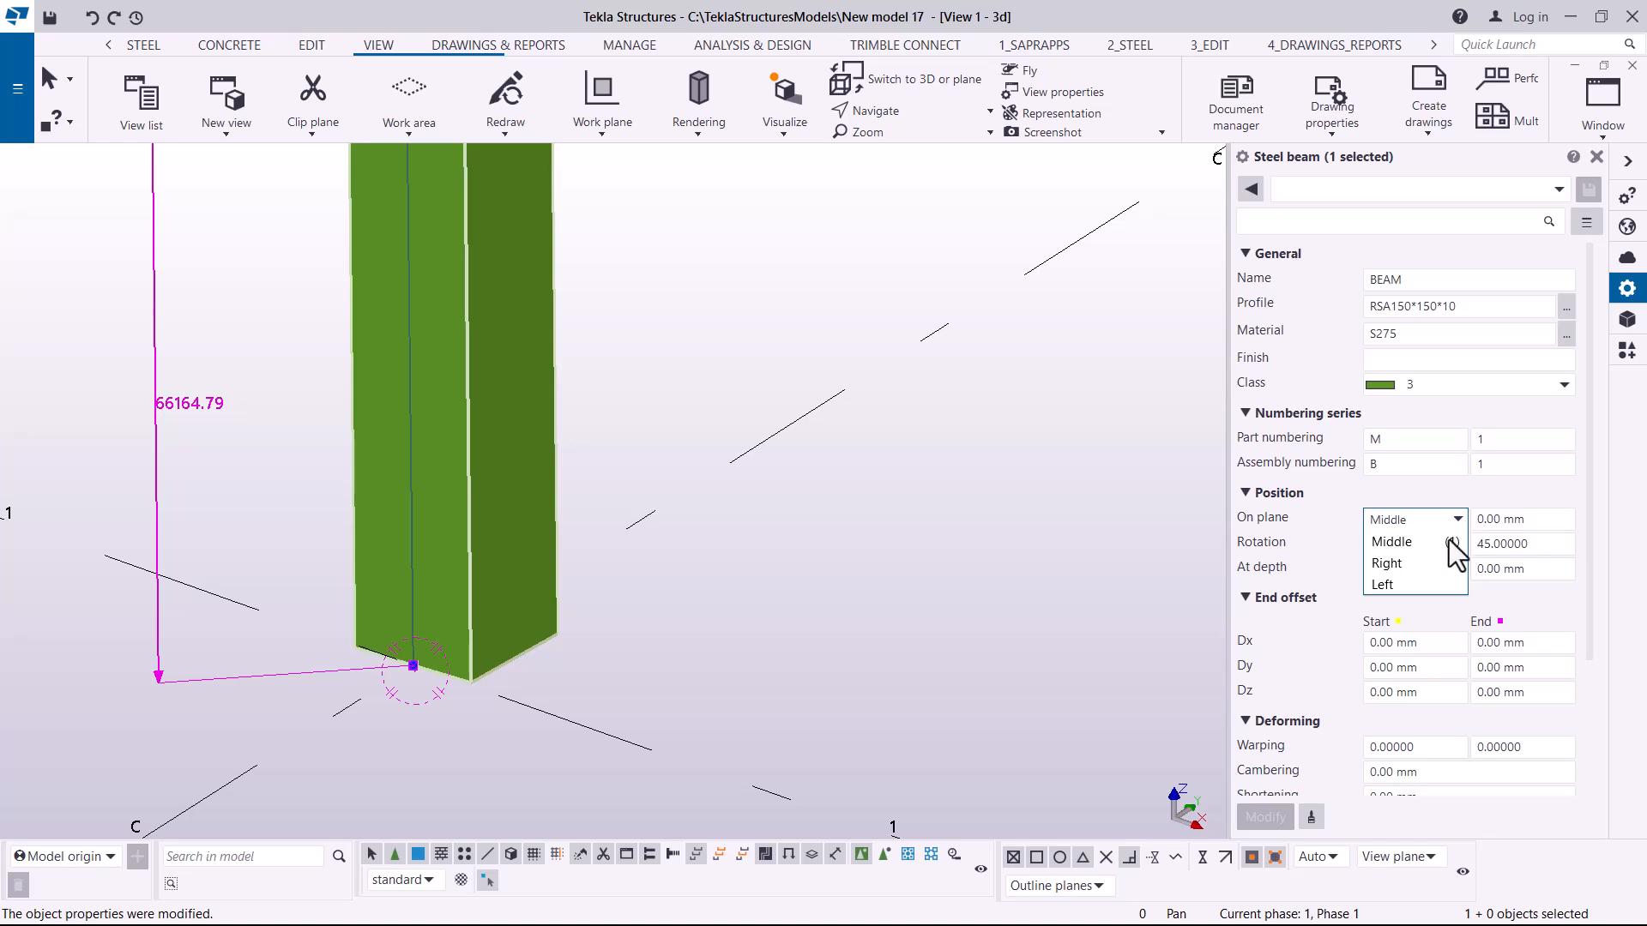
pyautogui.click(1399, 585)
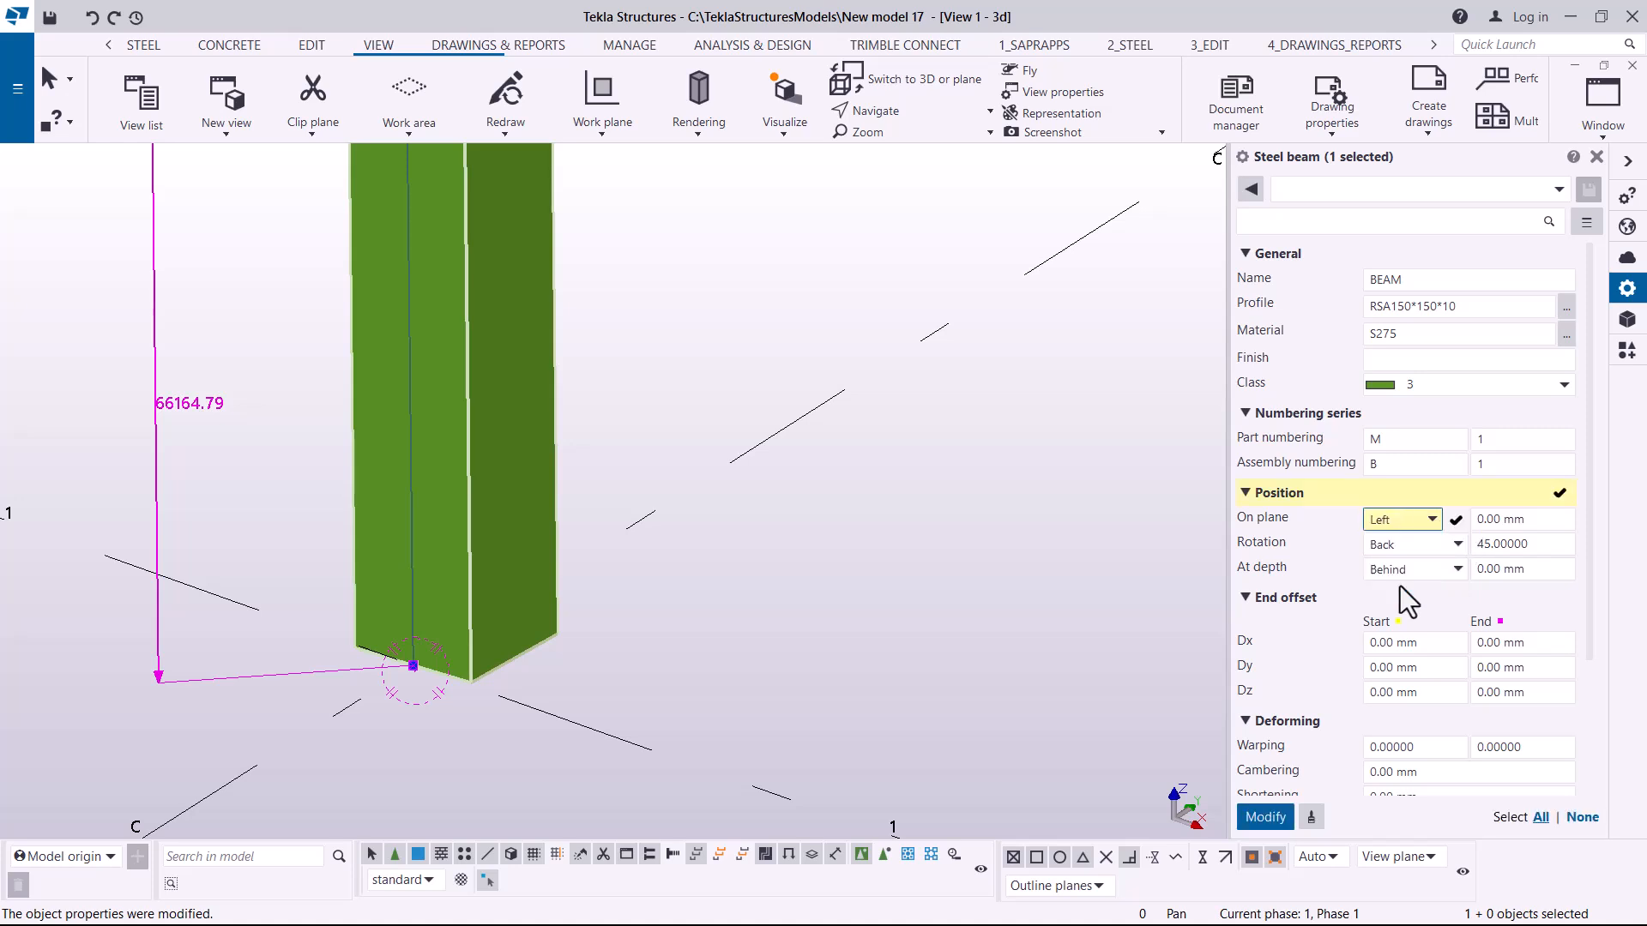
pyautogui.click(1265, 820)
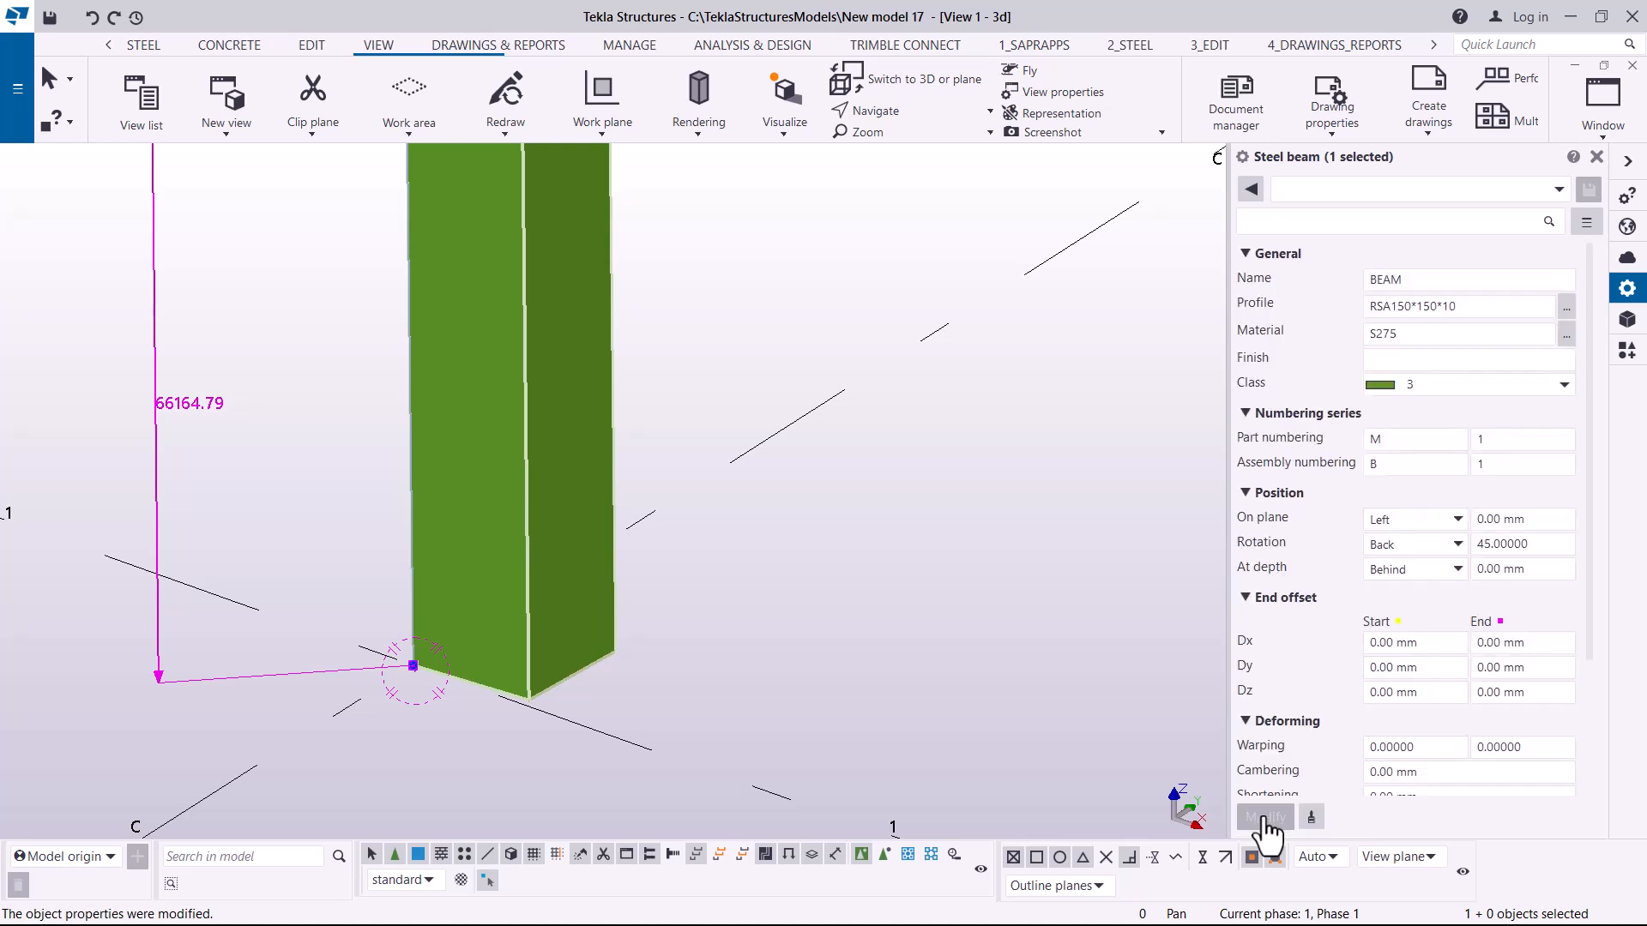
# Set the angle member's on-plane position to Right, apply the change and deselect the member.
pyautogui.click(1456, 521)
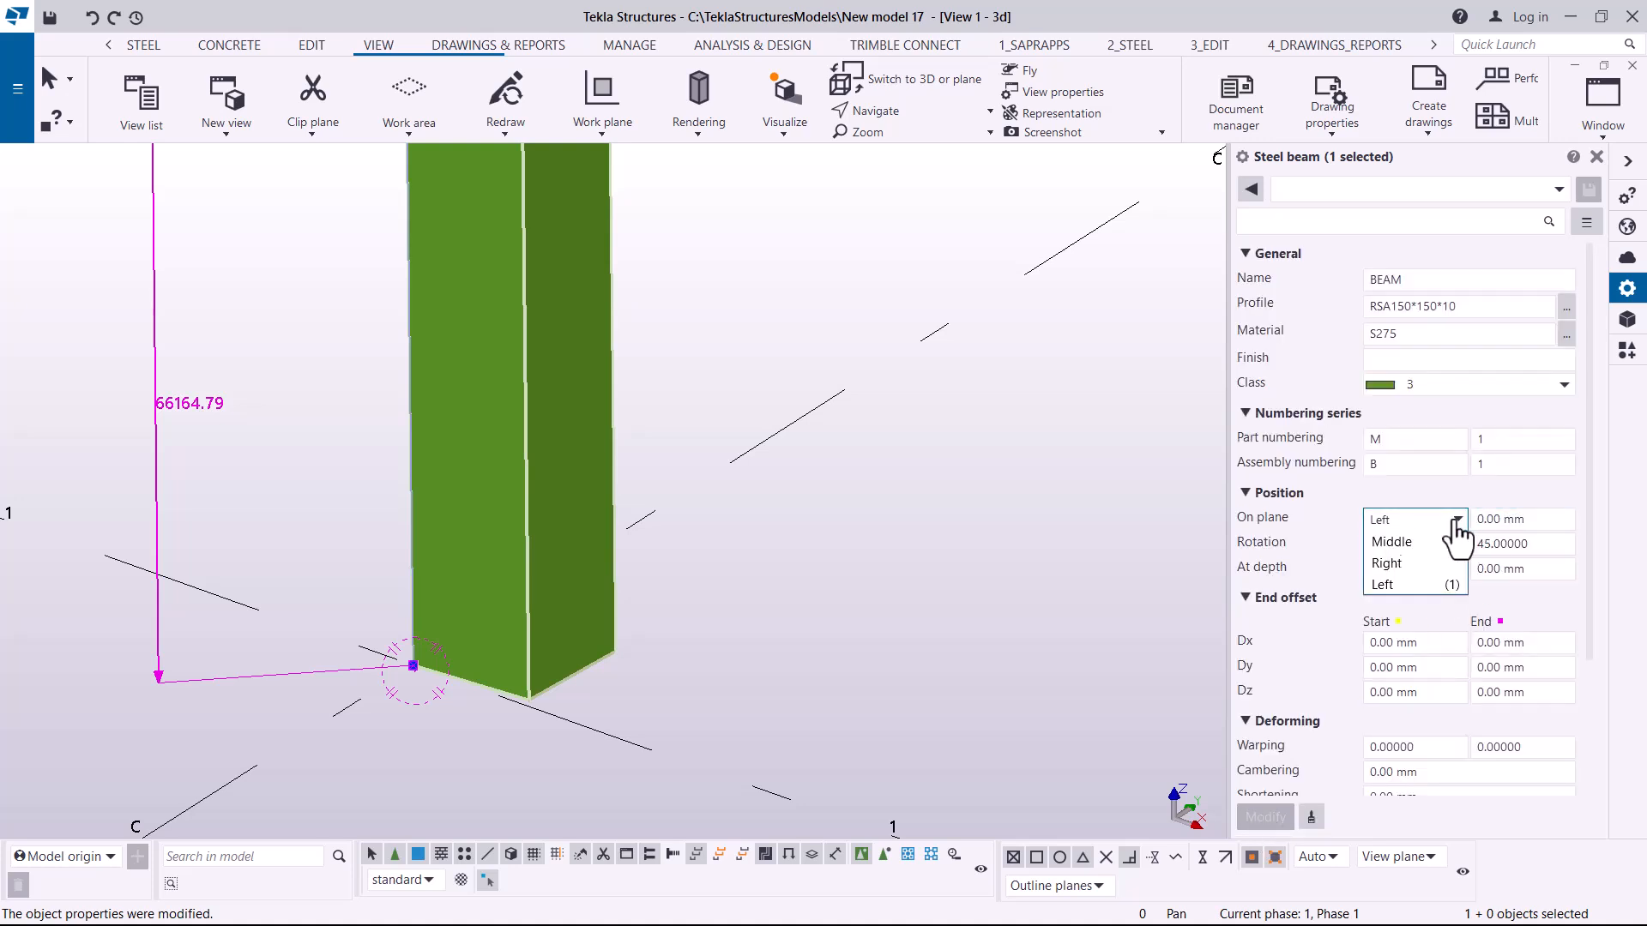
pyautogui.click(1414, 564)
pyautogui.click(1264, 820)
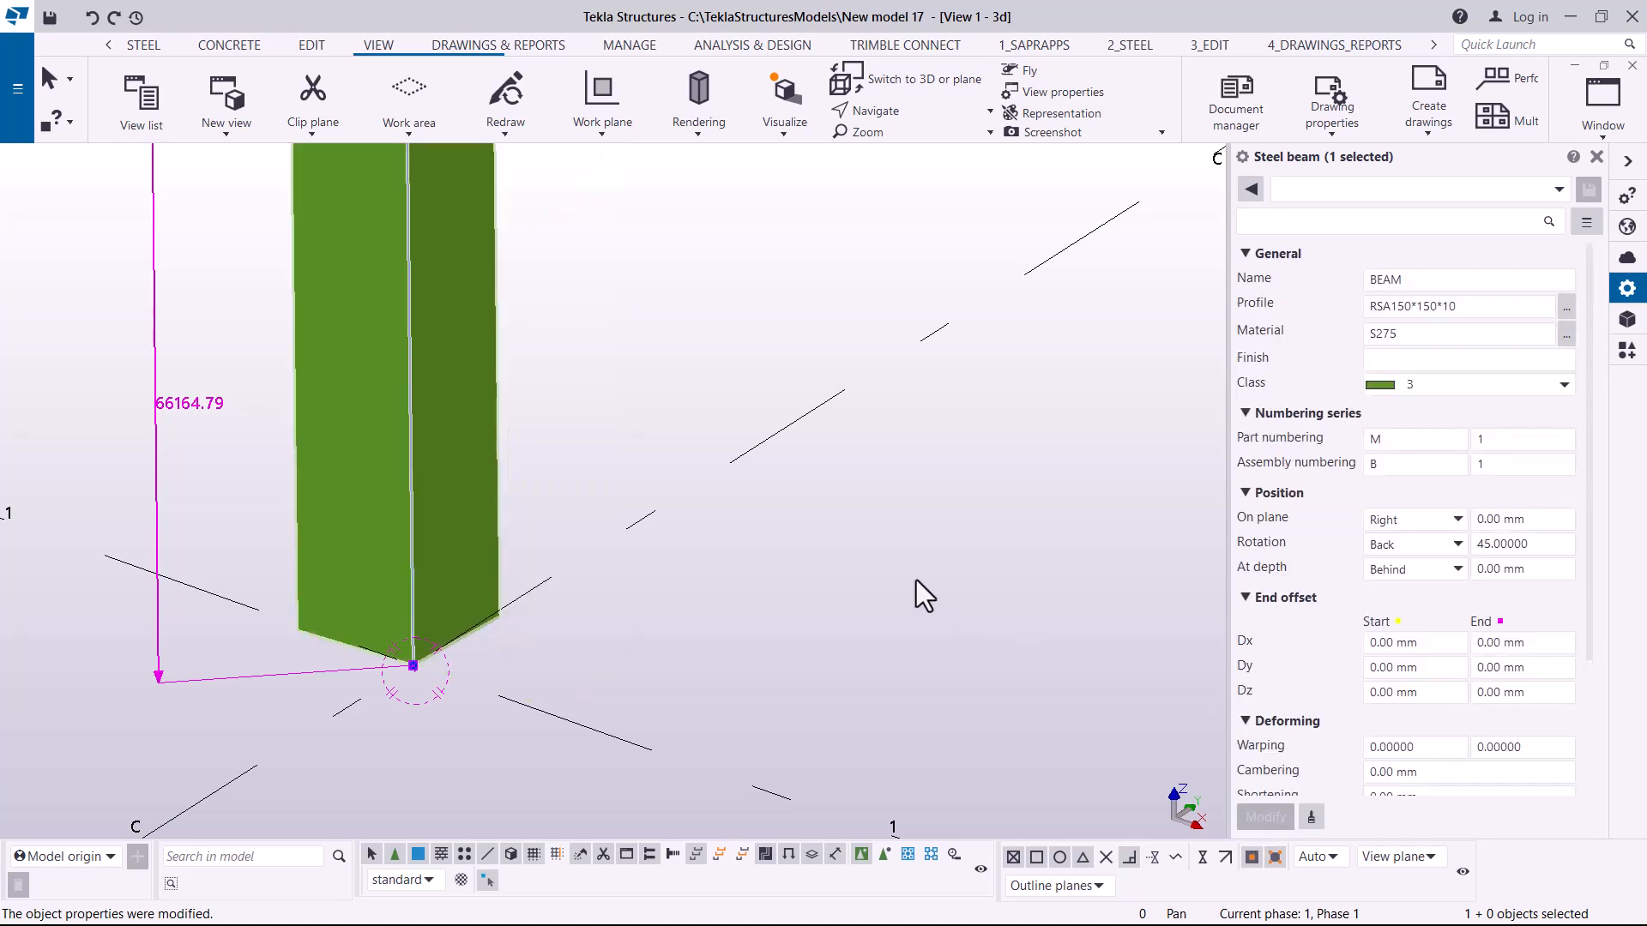
pyautogui.scroll(1, 302, 630)
pyautogui.click(302, 631)
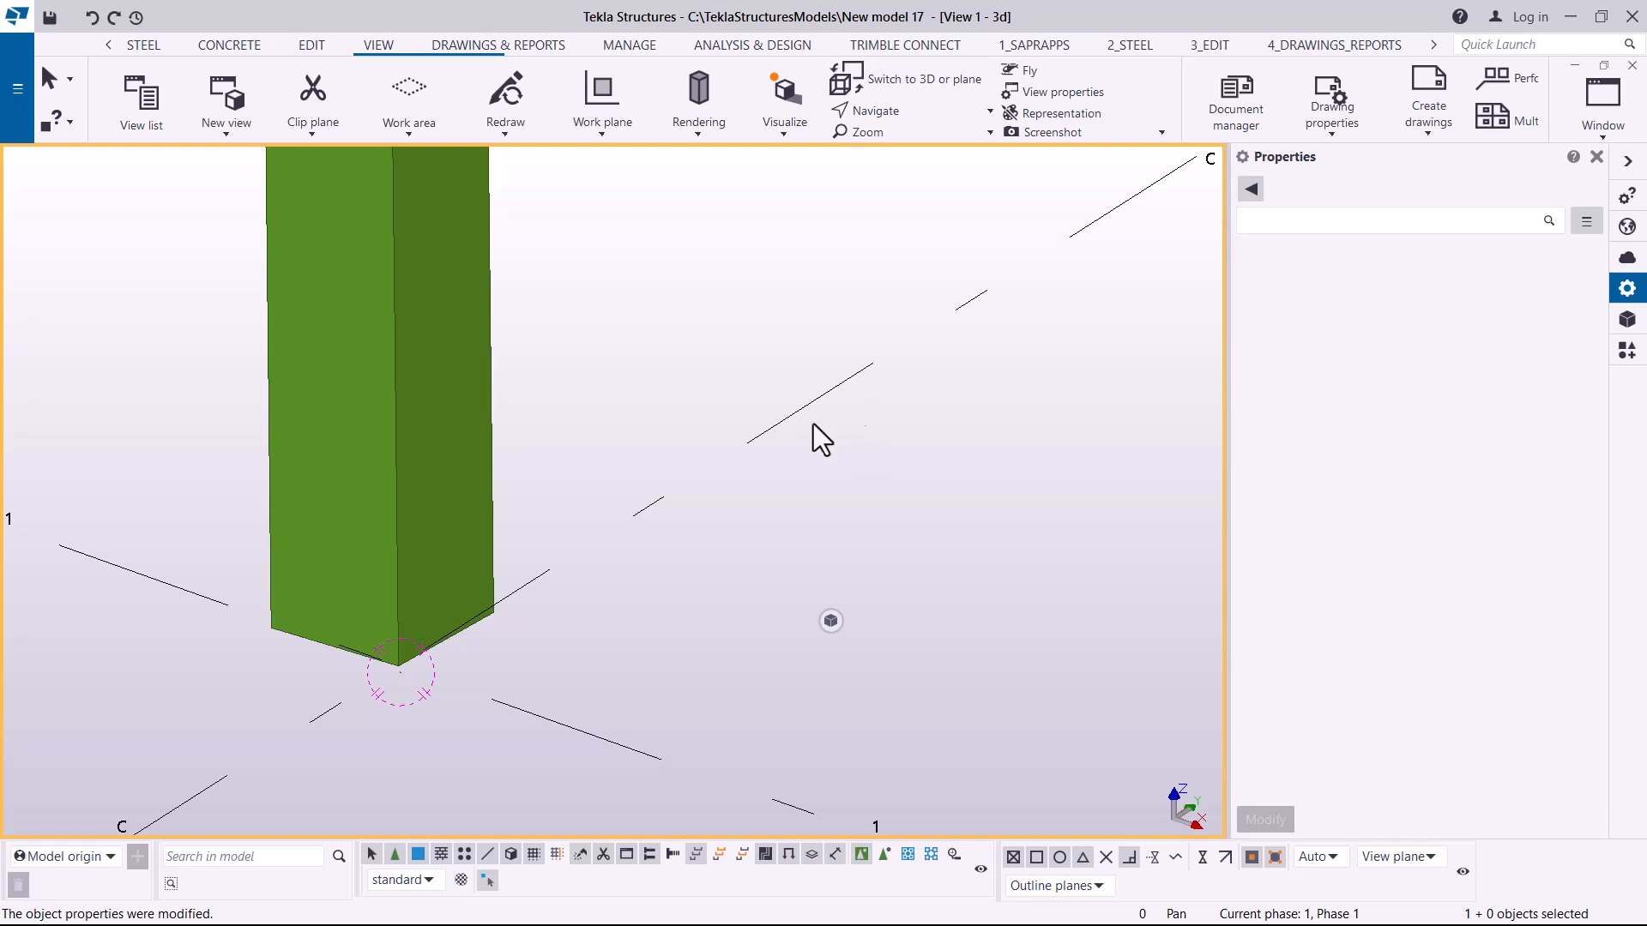
# Examine the angle leg's alignment at its base on grid intersection C-1 and at its upper end.
pyautogui.scroll(5, 554, 682)
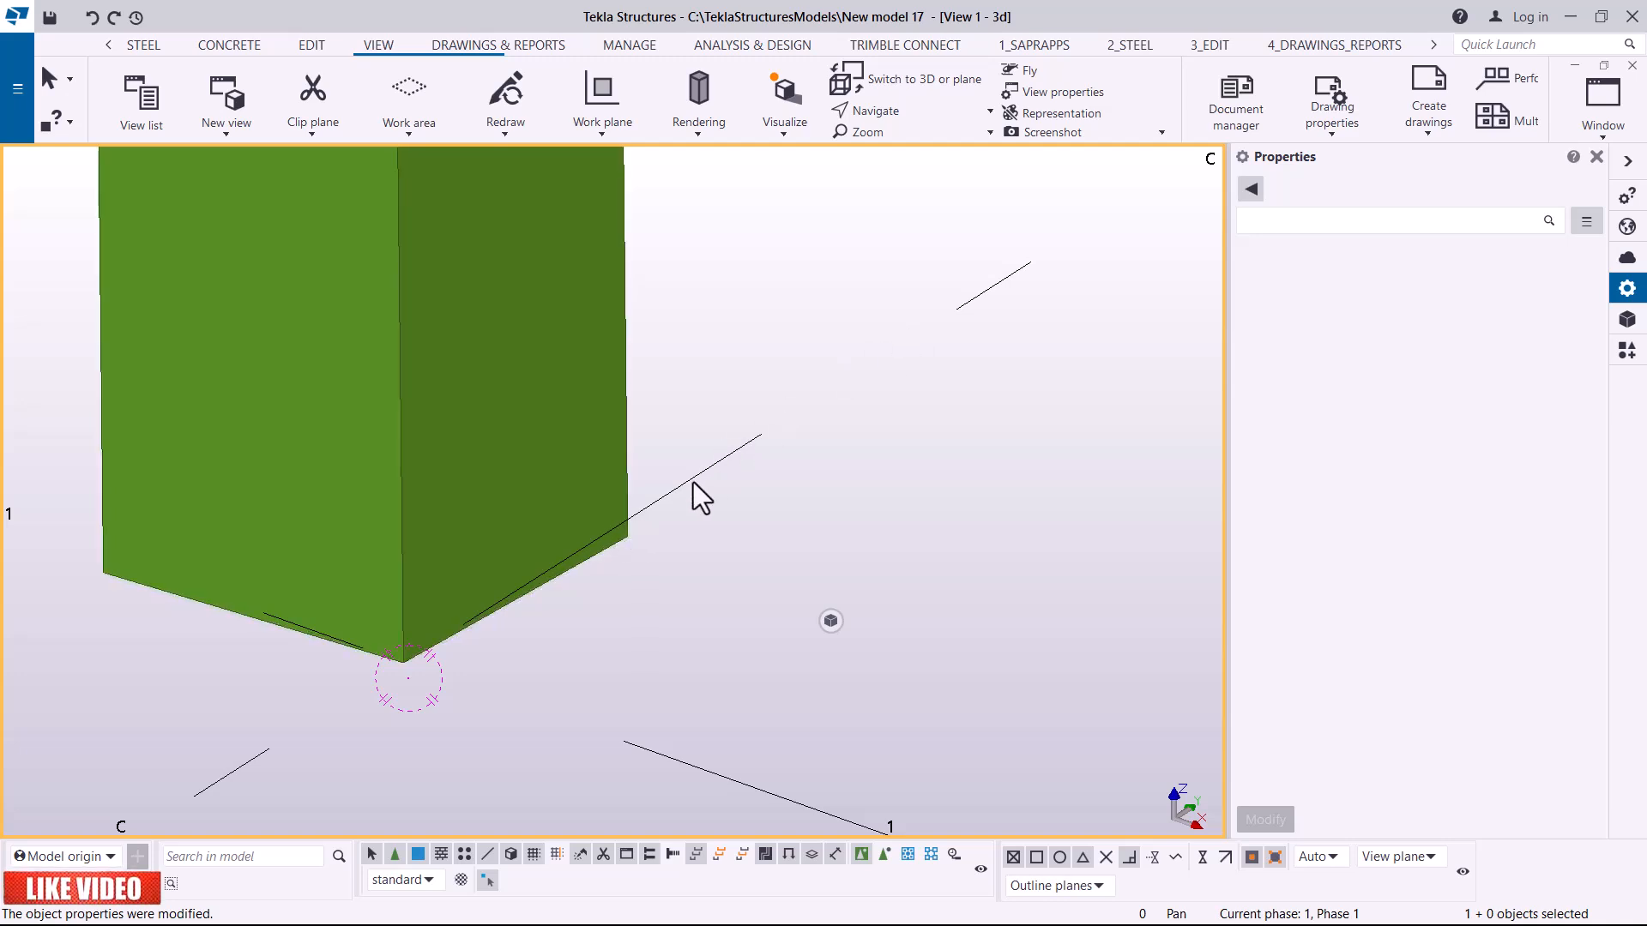
pyautogui.scroll(-2, 791, 518)
pyautogui.scroll(2, 518, 626)
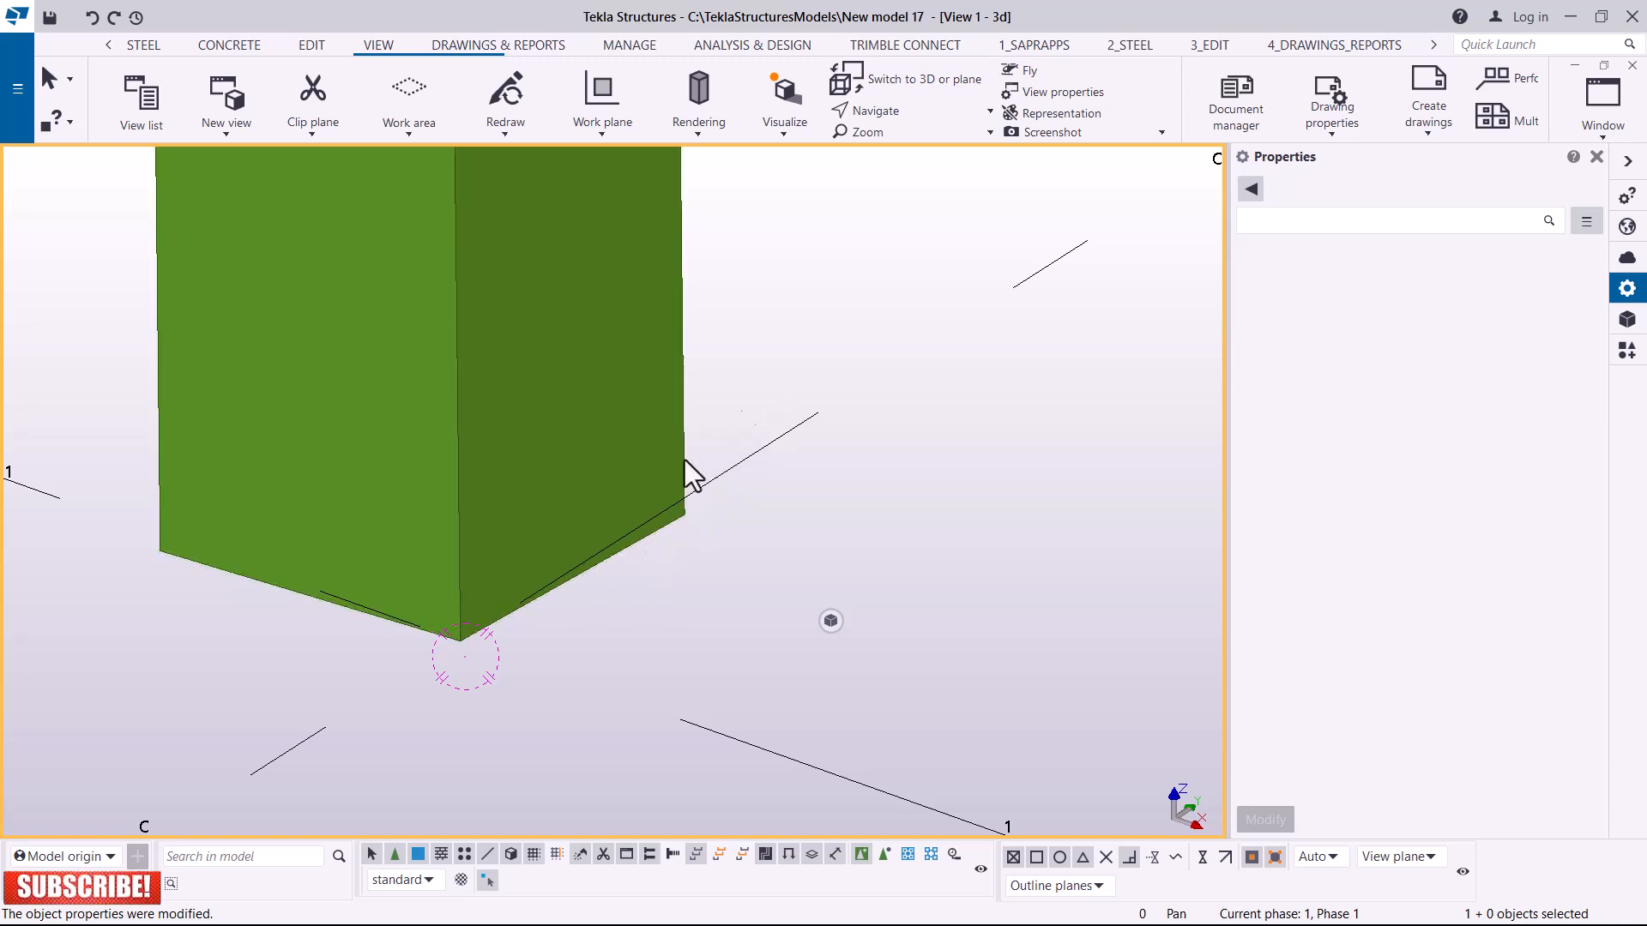
pyautogui.scroll(-2, 507, 695)
pyautogui.scroll(-2, 511, 699)
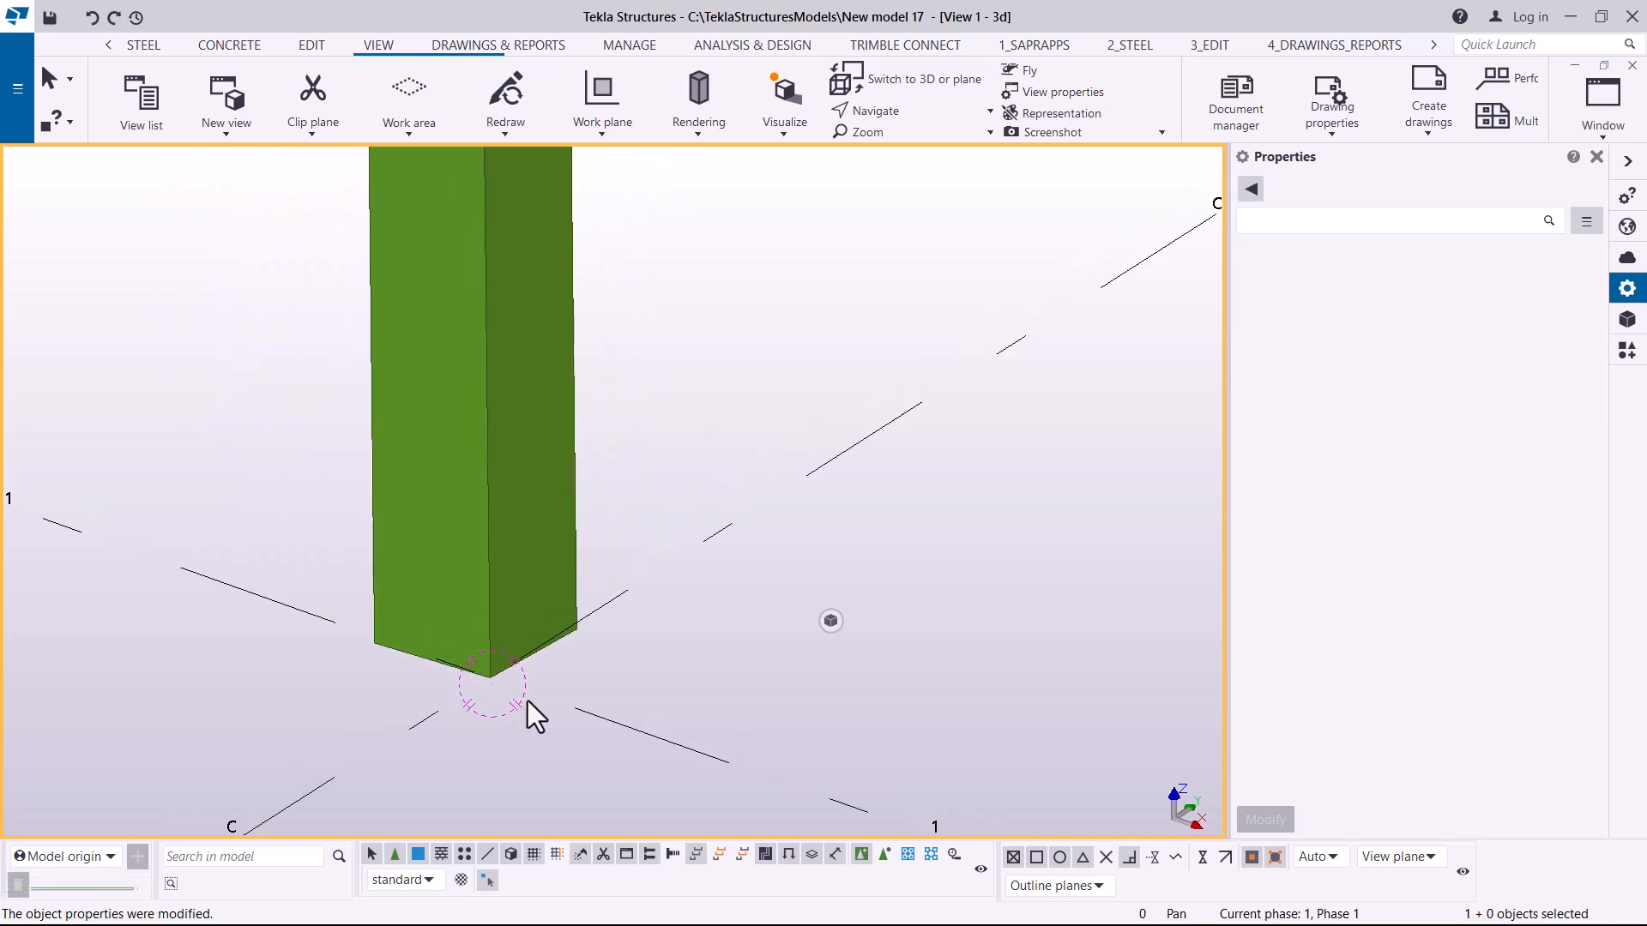
pyautogui.scroll(-5, 525, 701)
pyautogui.scroll(-8, 528, 710)
pyautogui.scroll(-3, 531, 678)
pyautogui.scroll(4, 532, 632)
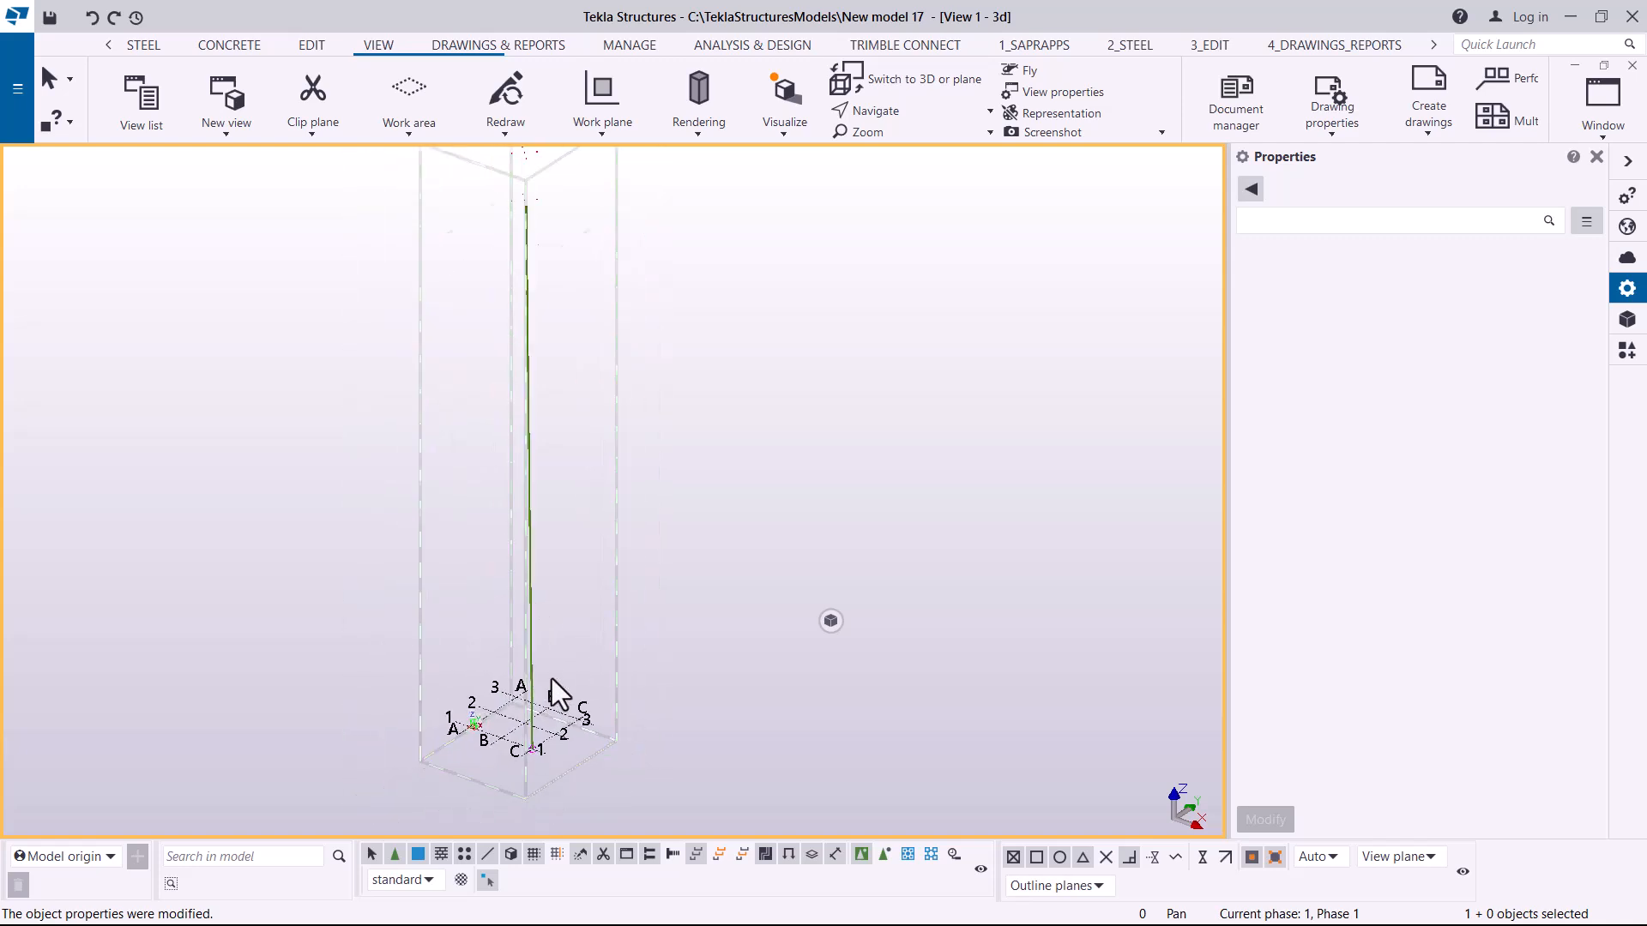
pyautogui.scroll(8, 532, 262)
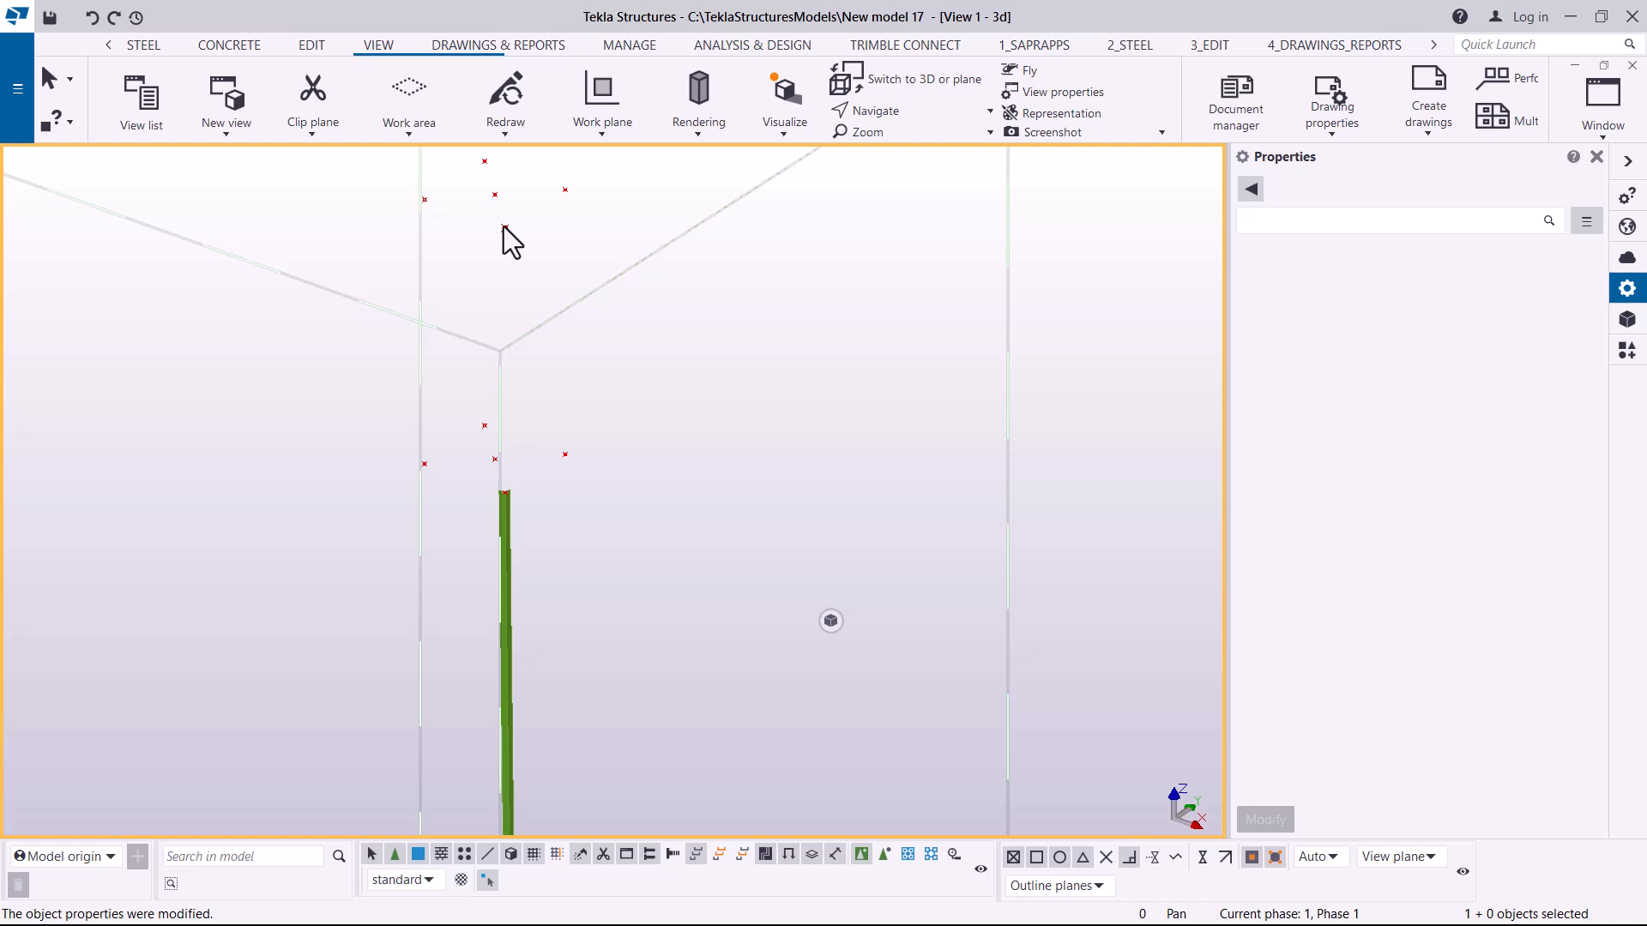
pyautogui.scroll(-10, 473, 317)
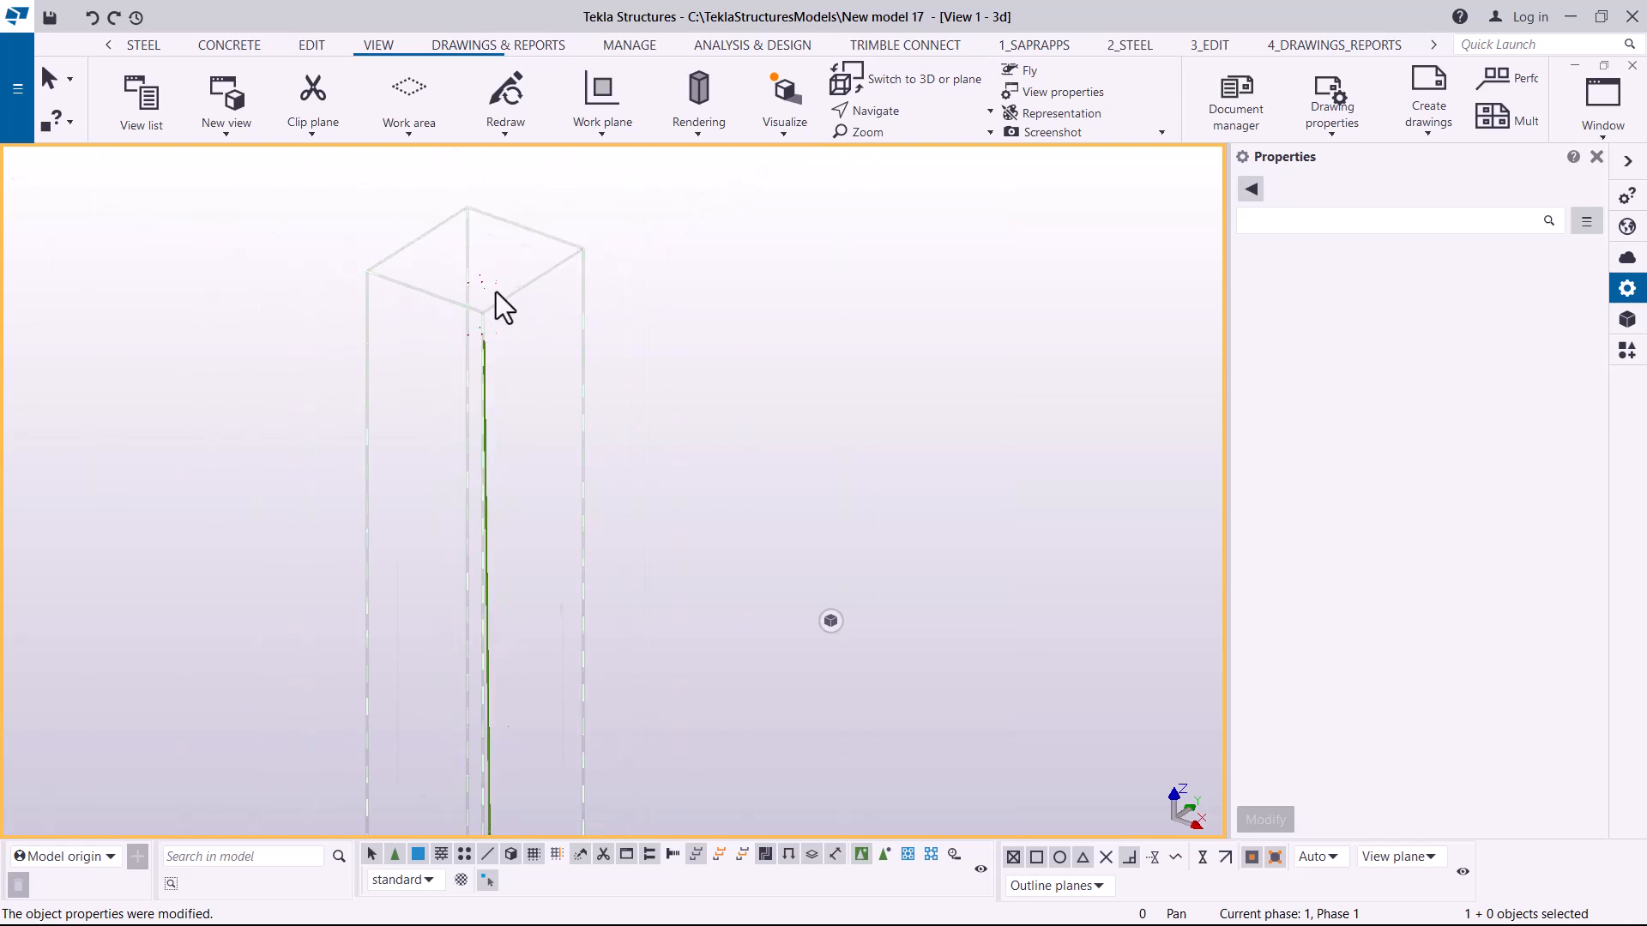
pyautogui.scroll(10, 530, 592)
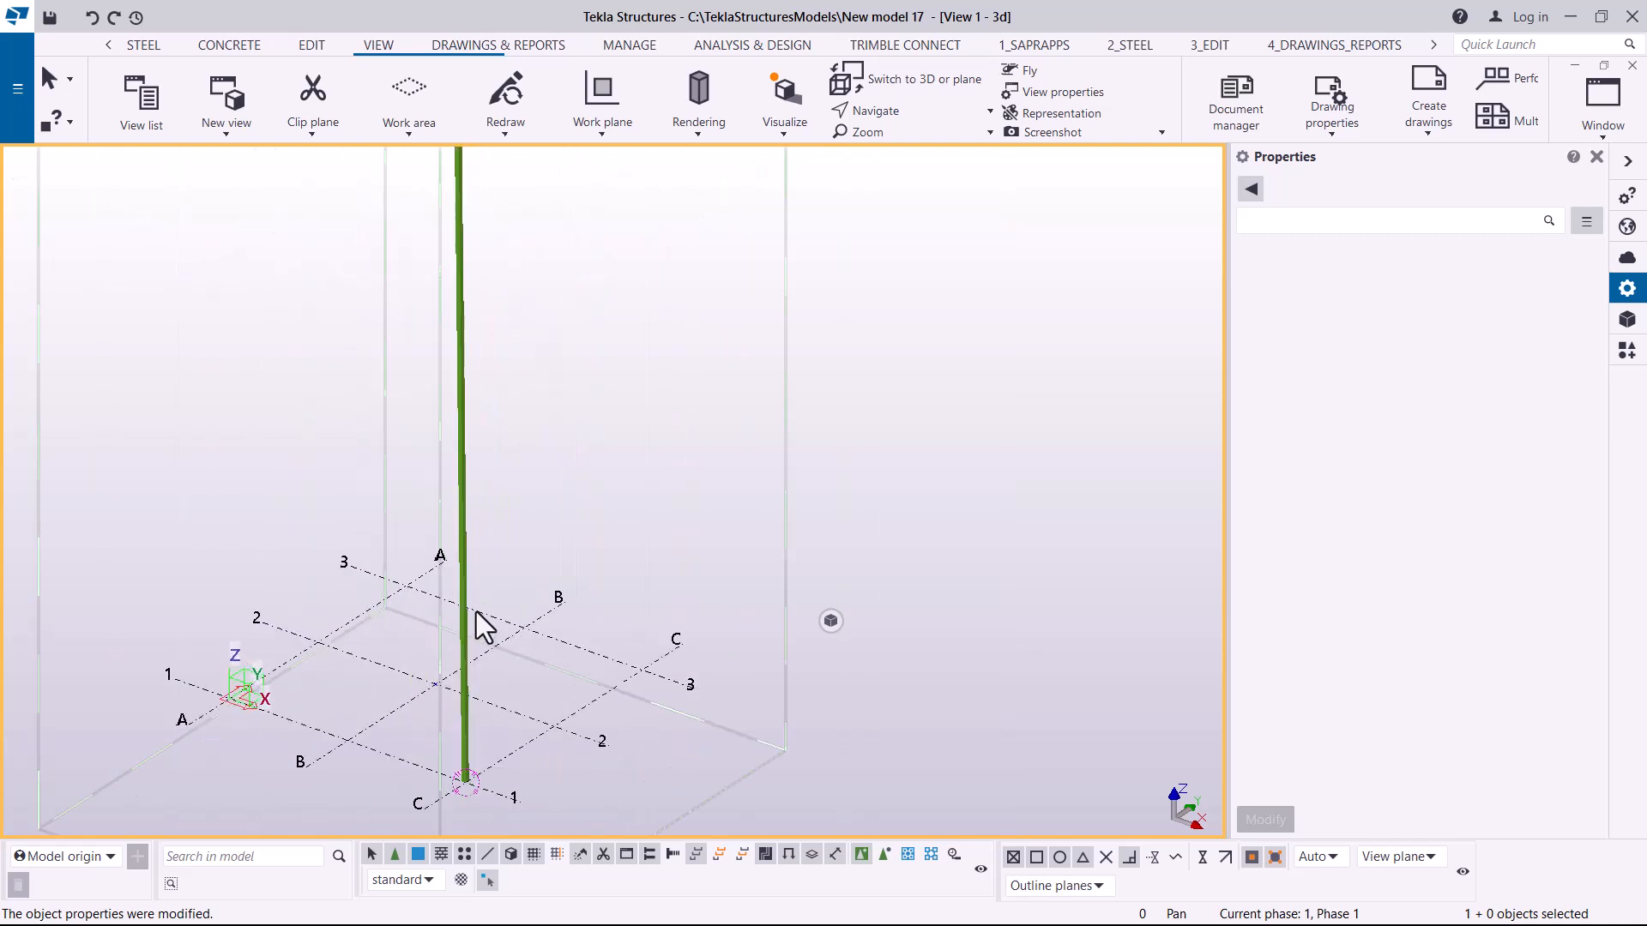
pyautogui.scroll(4, 470, 611)
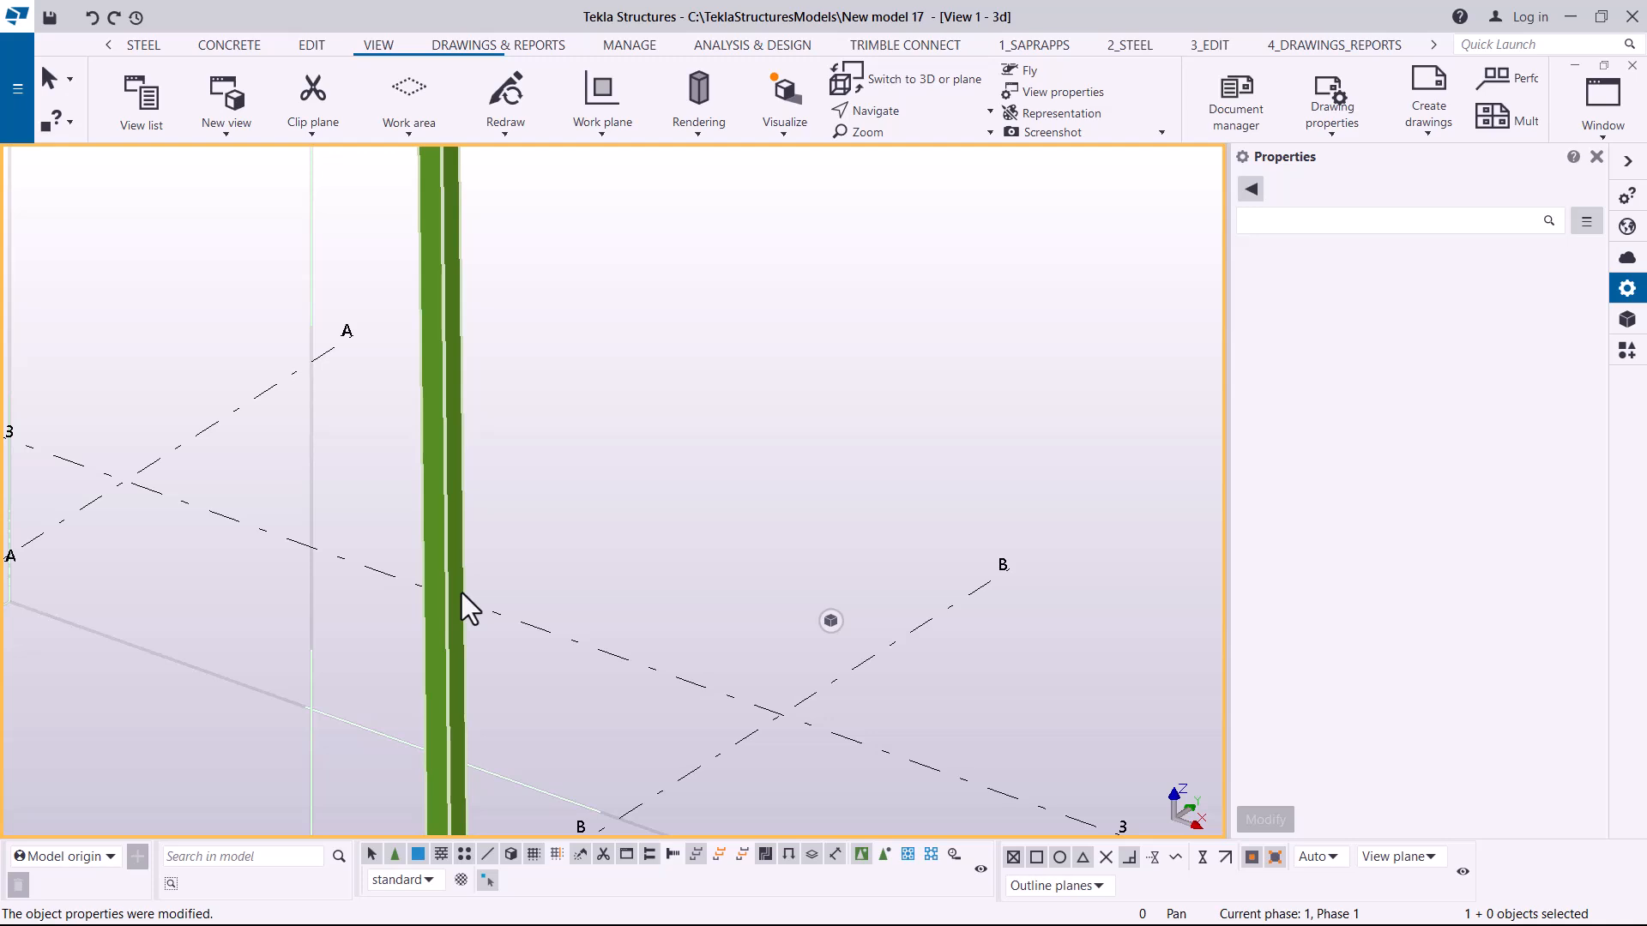
pyautogui.scroll(-8, 461, 594)
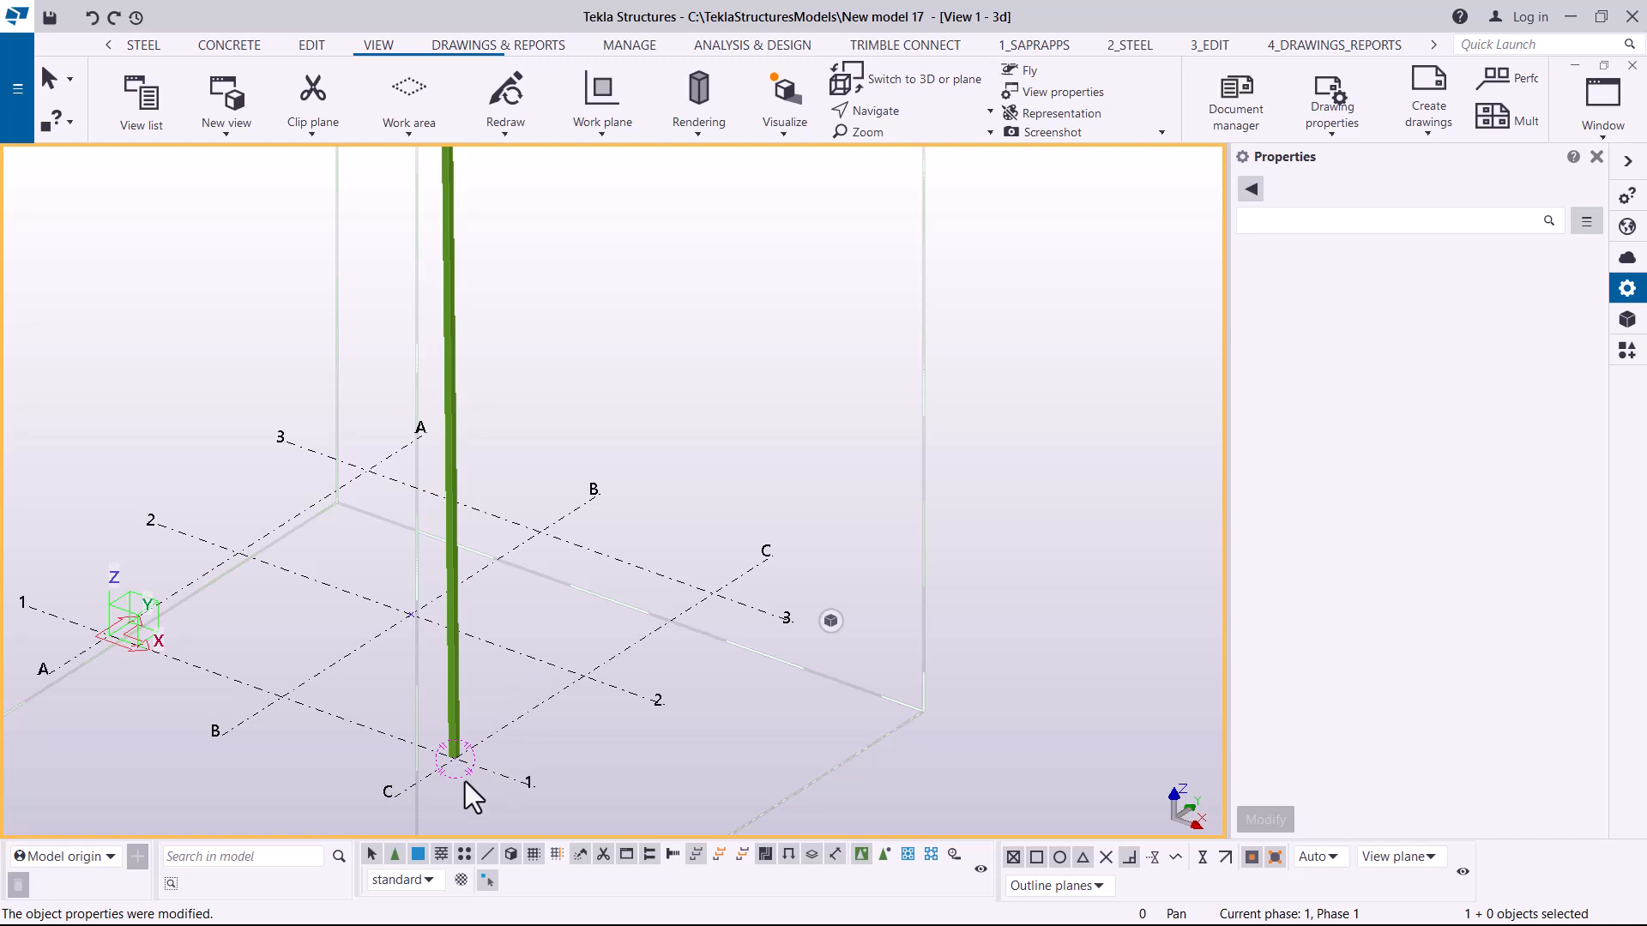
pyautogui.scroll(4, 455, 765)
pyautogui.scroll(6, 455, 753)
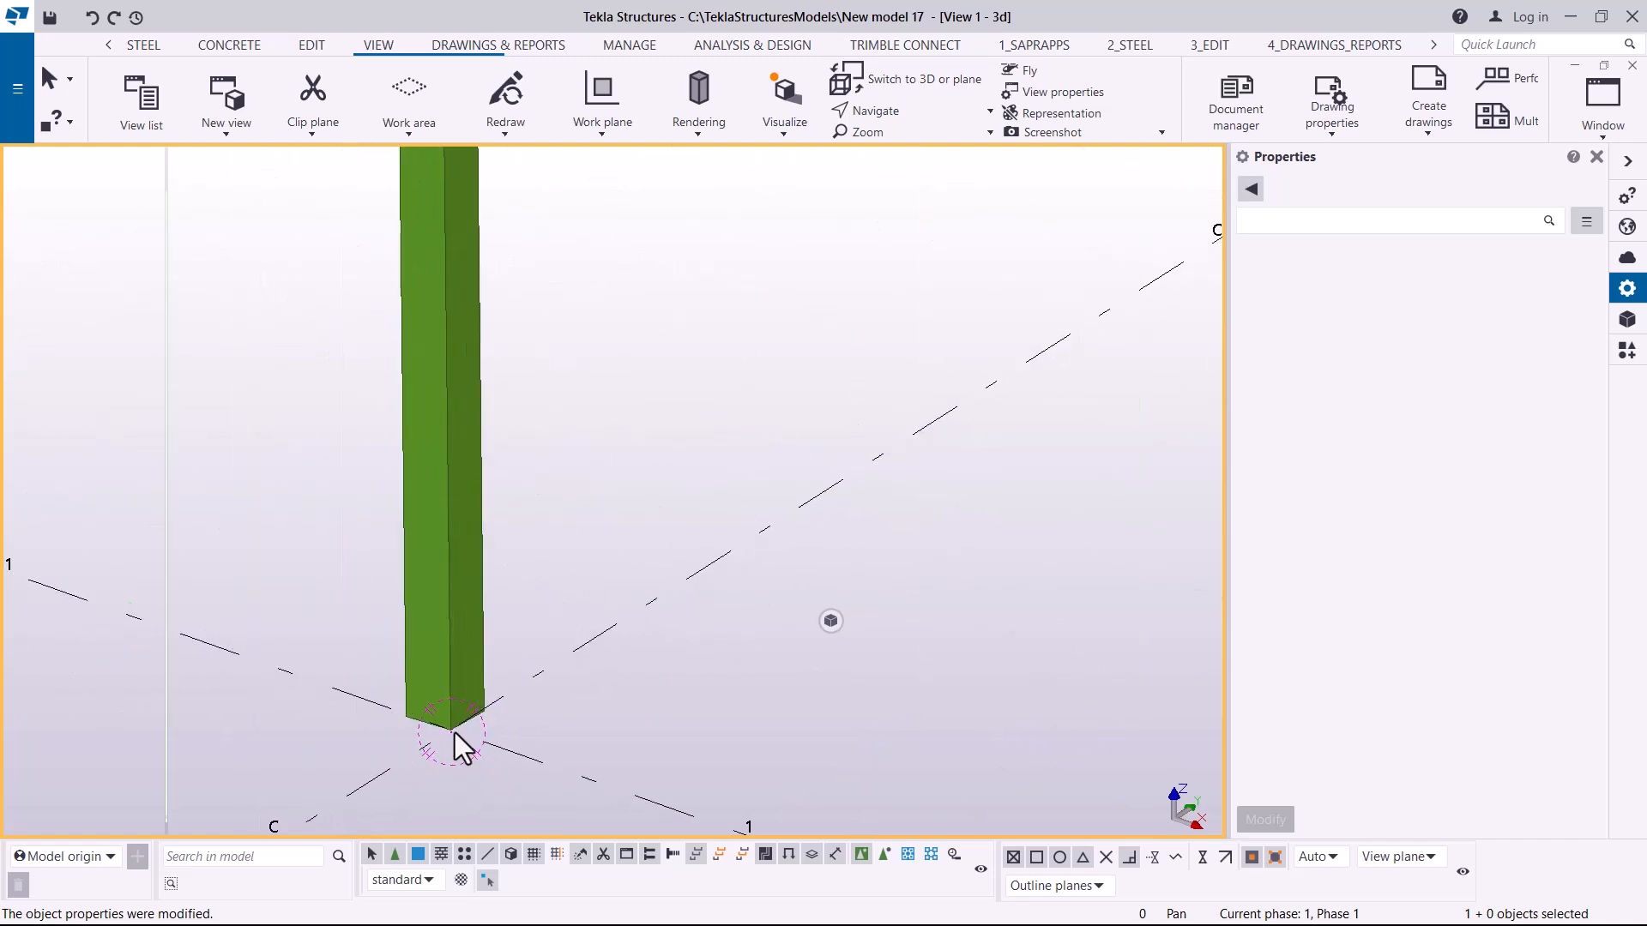
pyautogui.scroll(2, 466, 698)
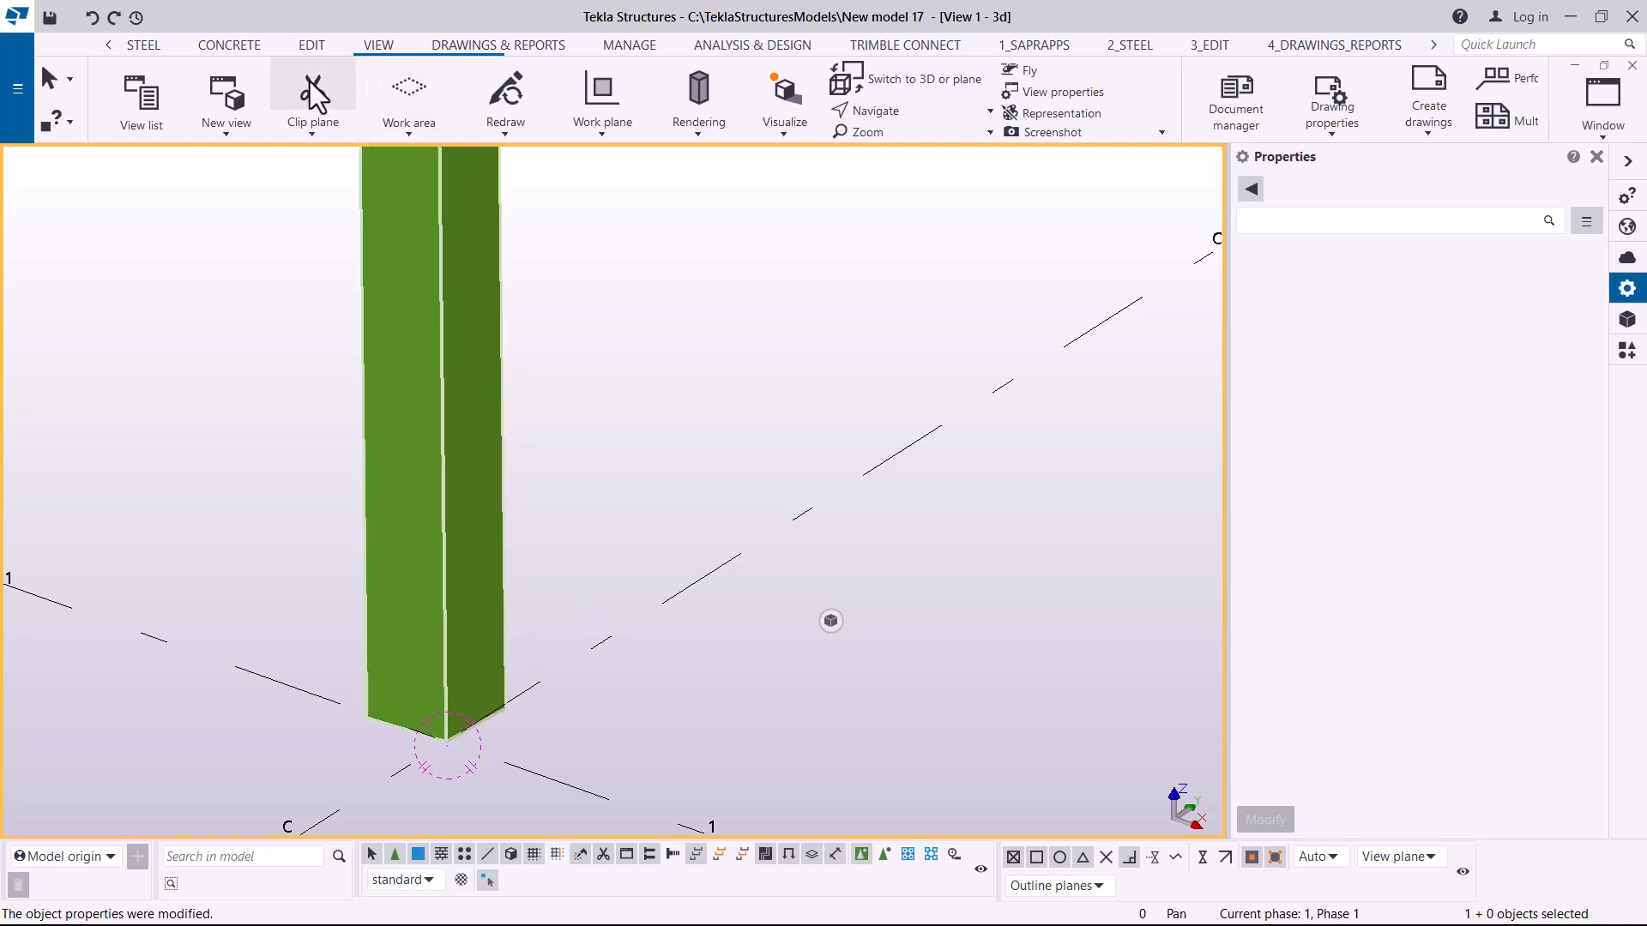
# Place a point at the outer bottom corner of the angle leg on grid C-1 and end the point command.
pyautogui.click(314, 47)
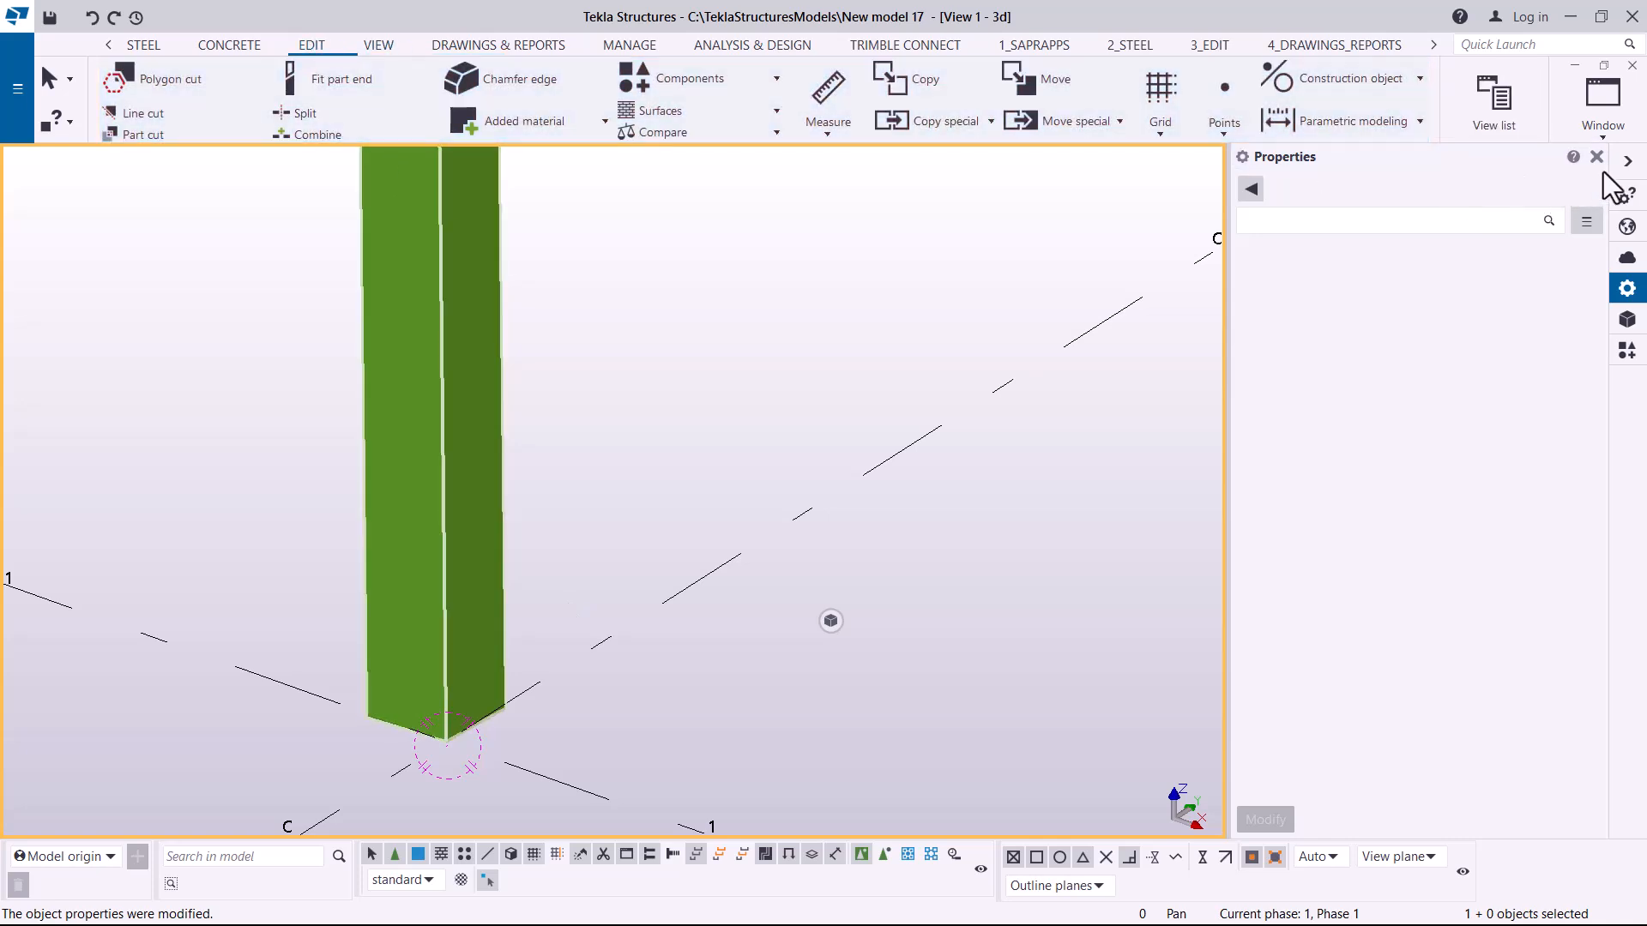
pyautogui.click(1628, 161)
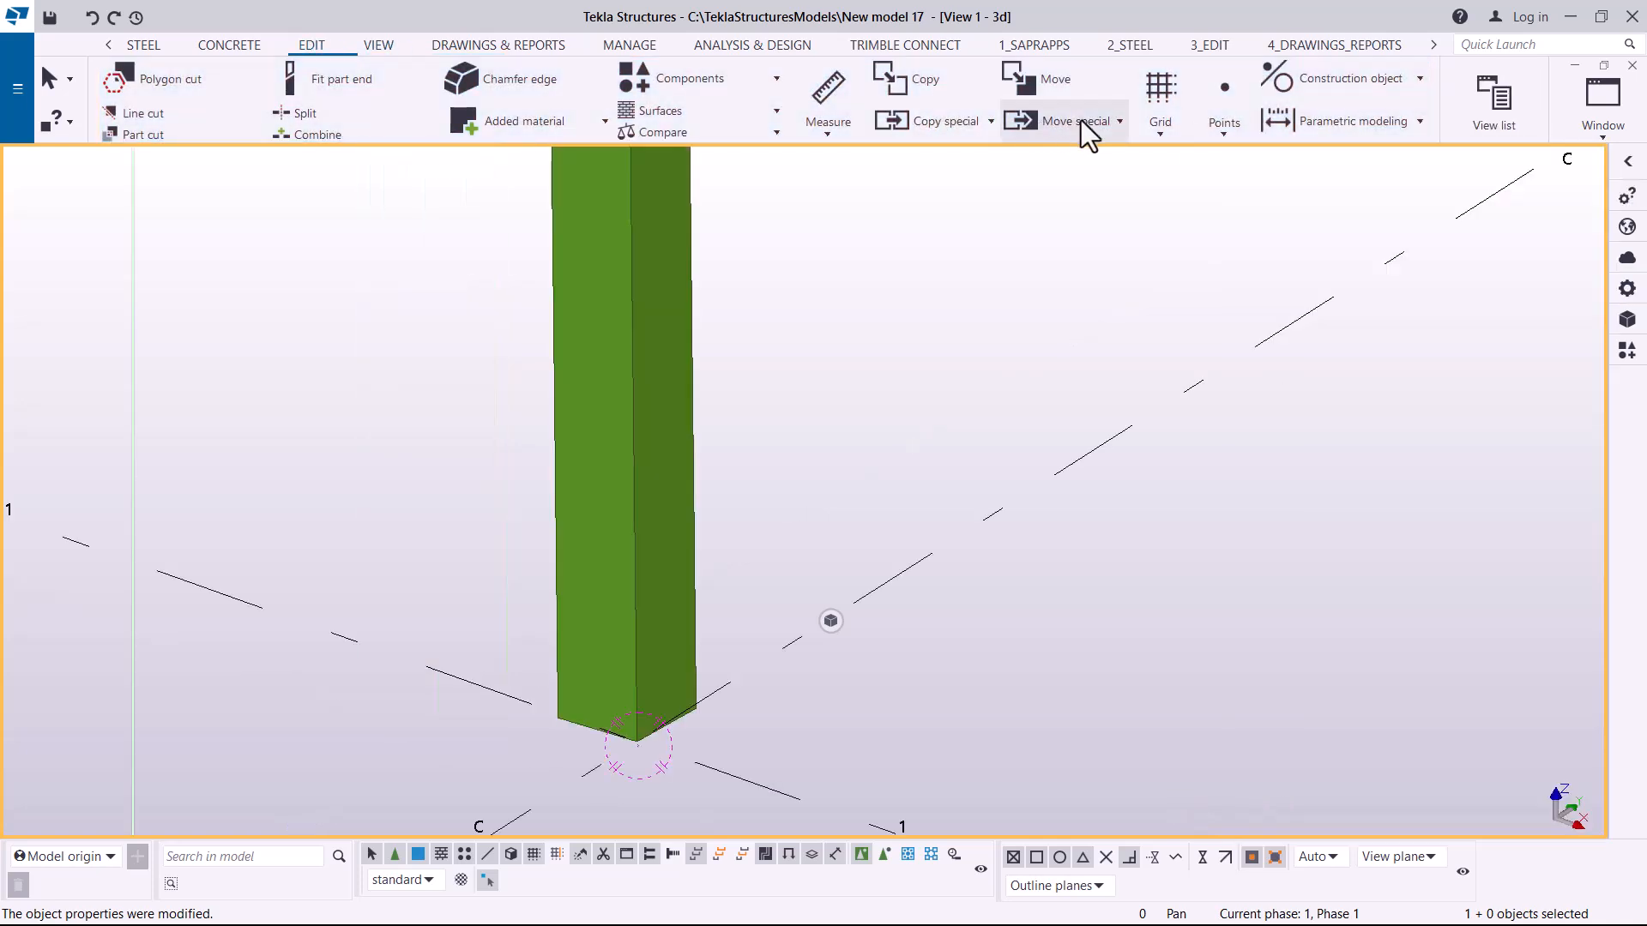
pyautogui.click(1226, 129)
pyautogui.click(1295, 554)
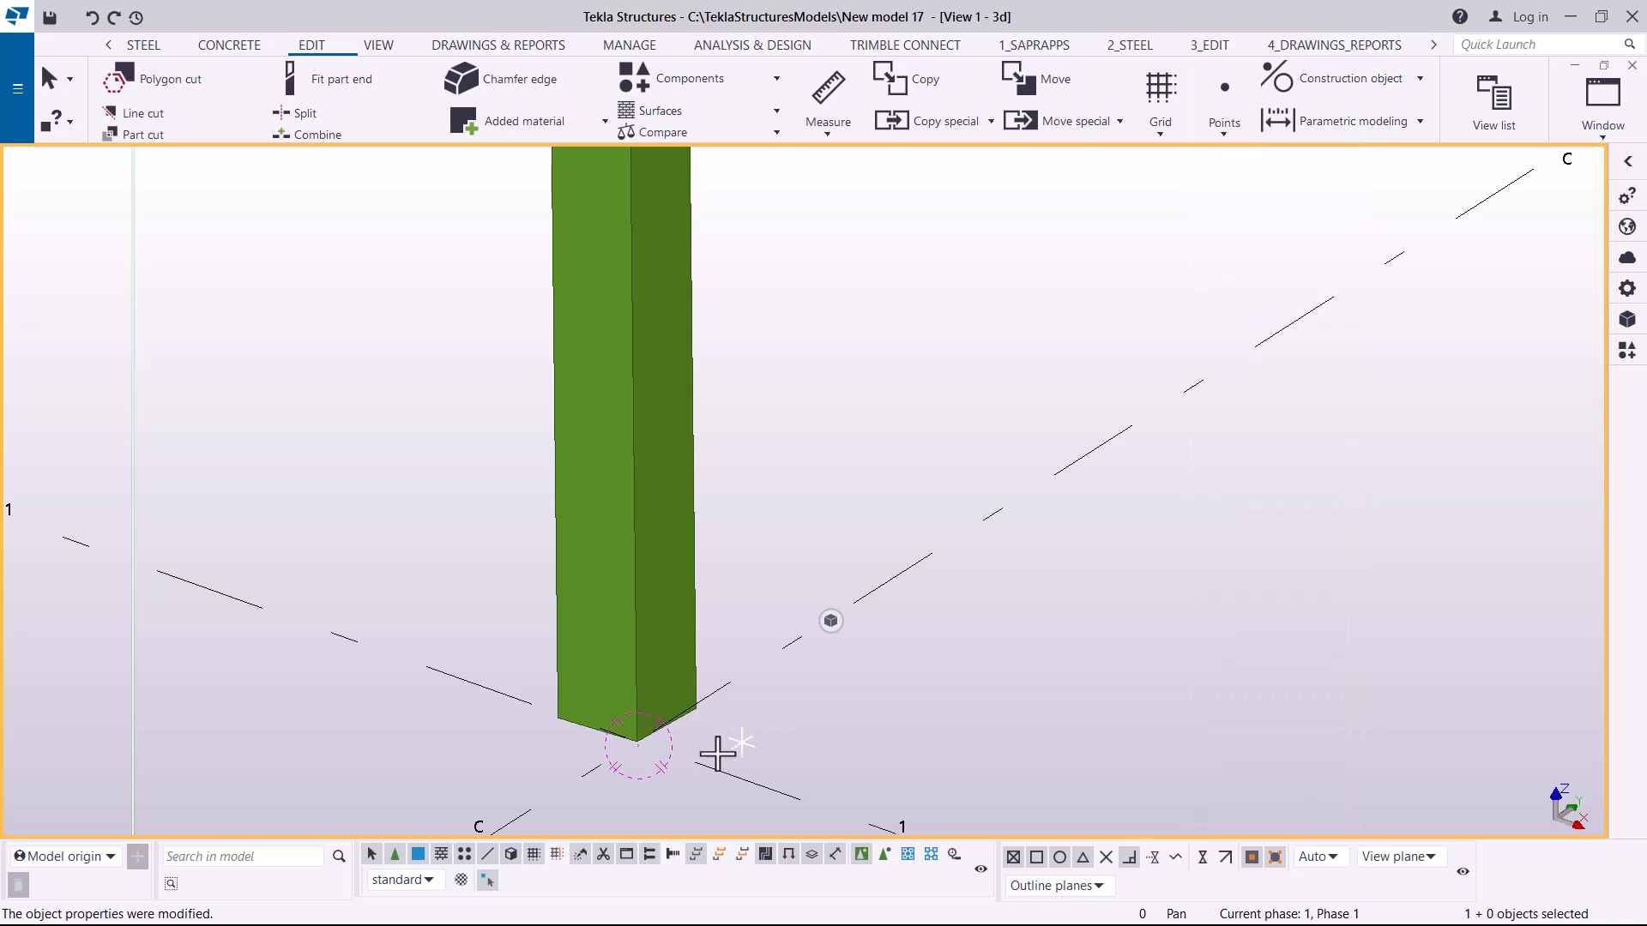
pyautogui.scroll(3, 643, 750)
pyautogui.scroll(2, 643, 751)
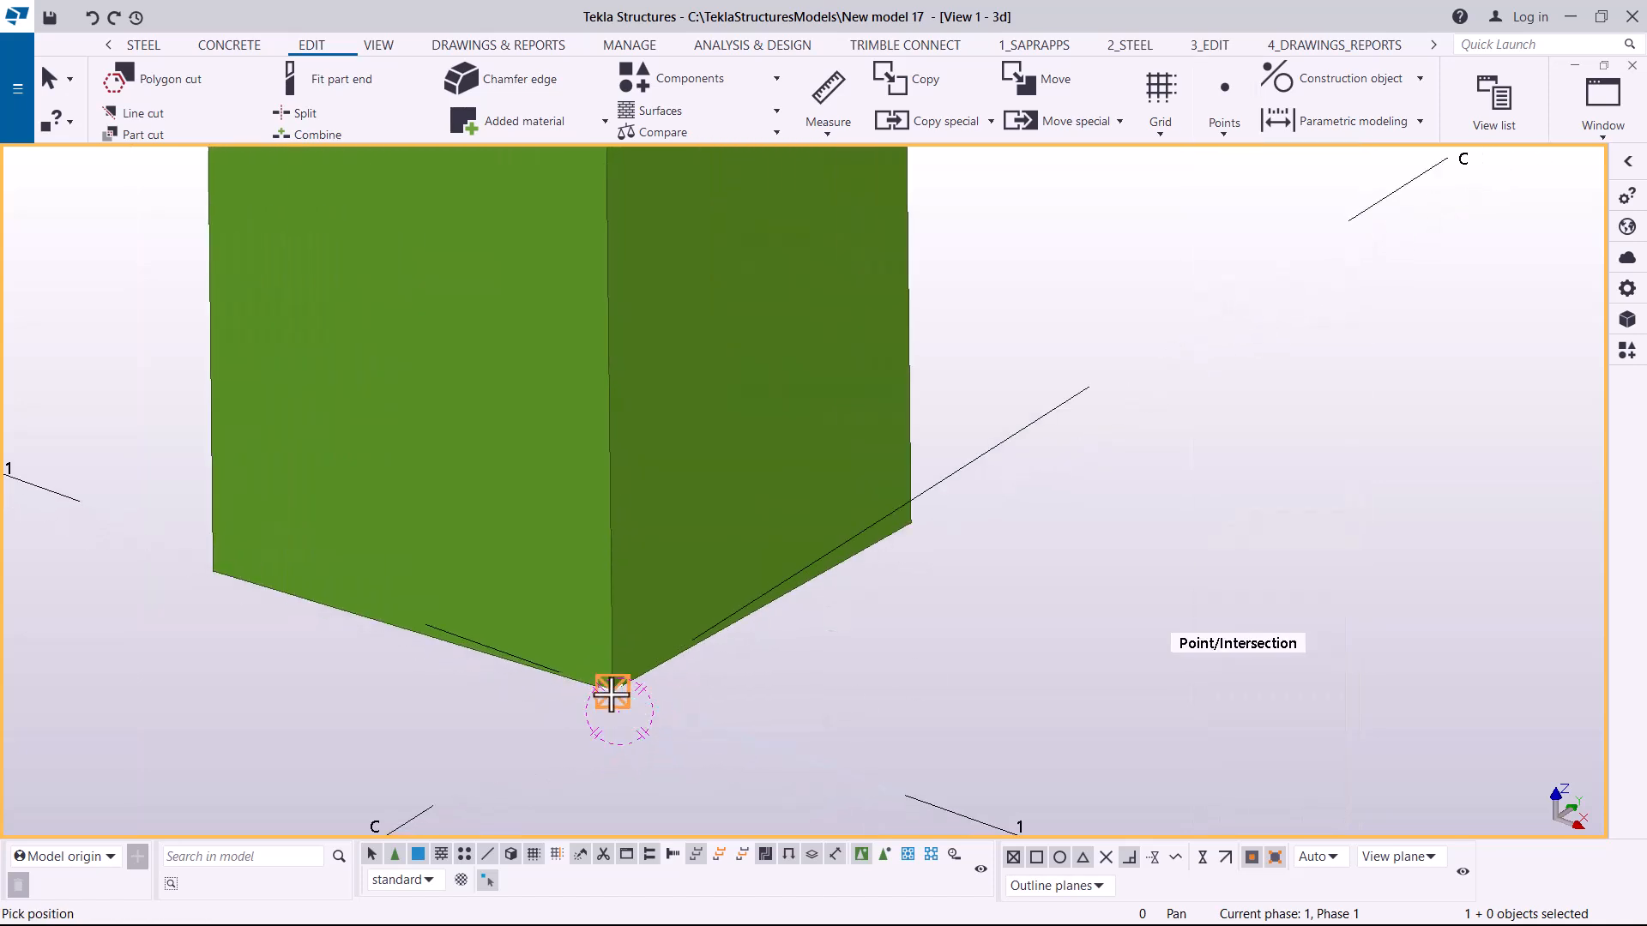
pyautogui.click(614, 689)
pyautogui.rightClick(1000, 296)
pyautogui.click(1074, 310)
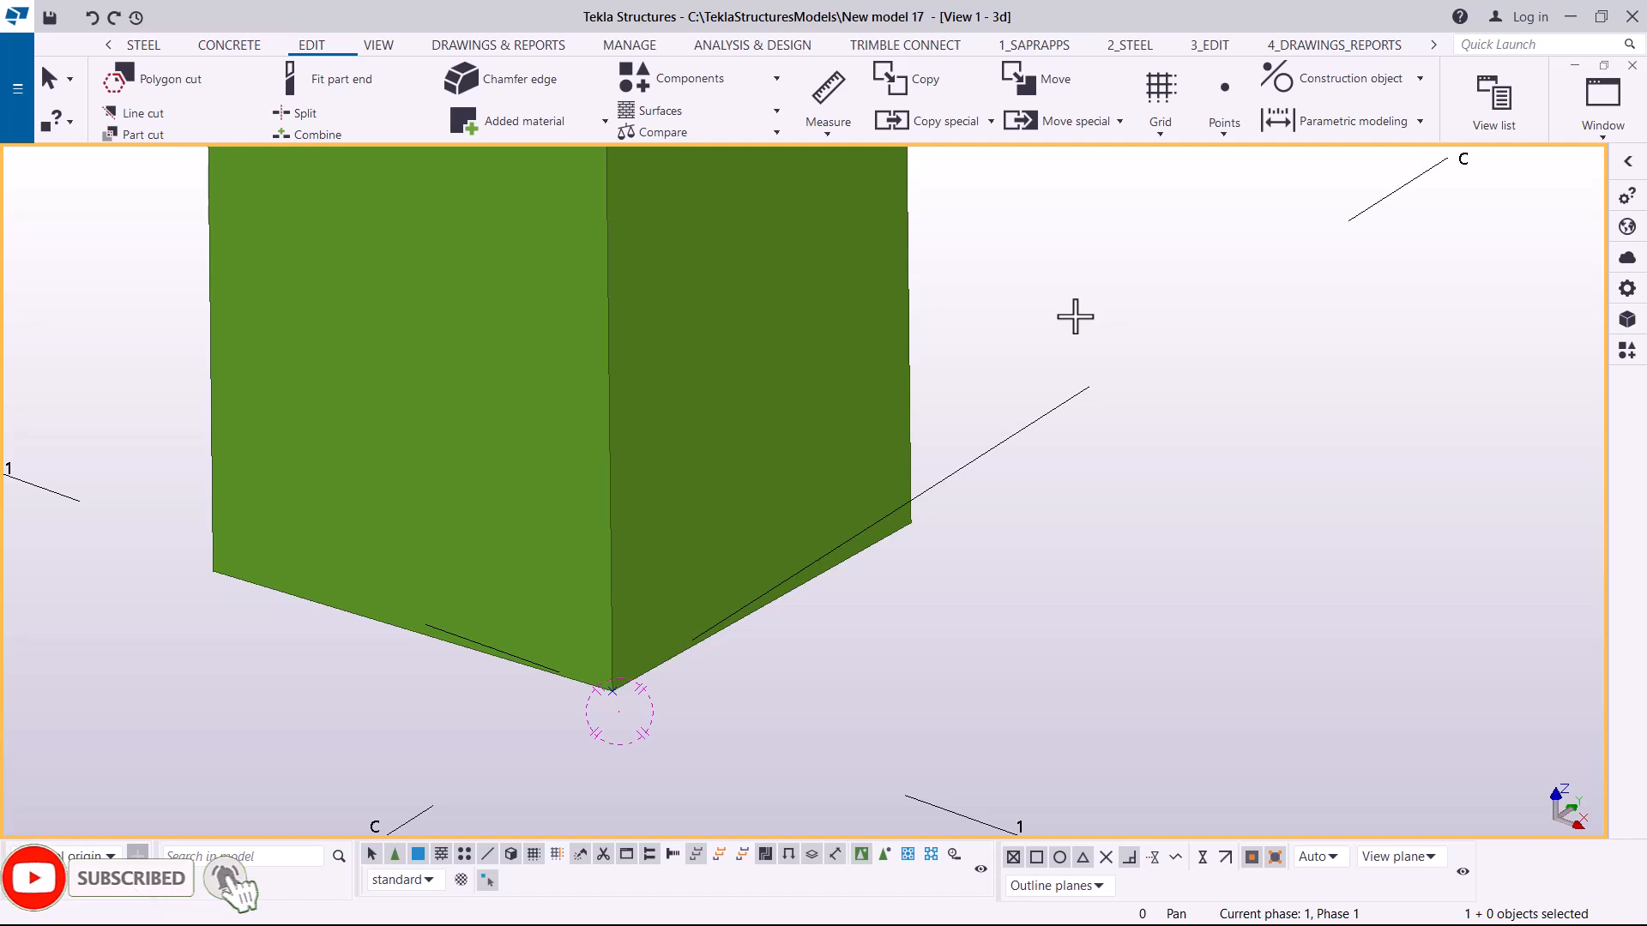
pyautogui.click(610, 696)
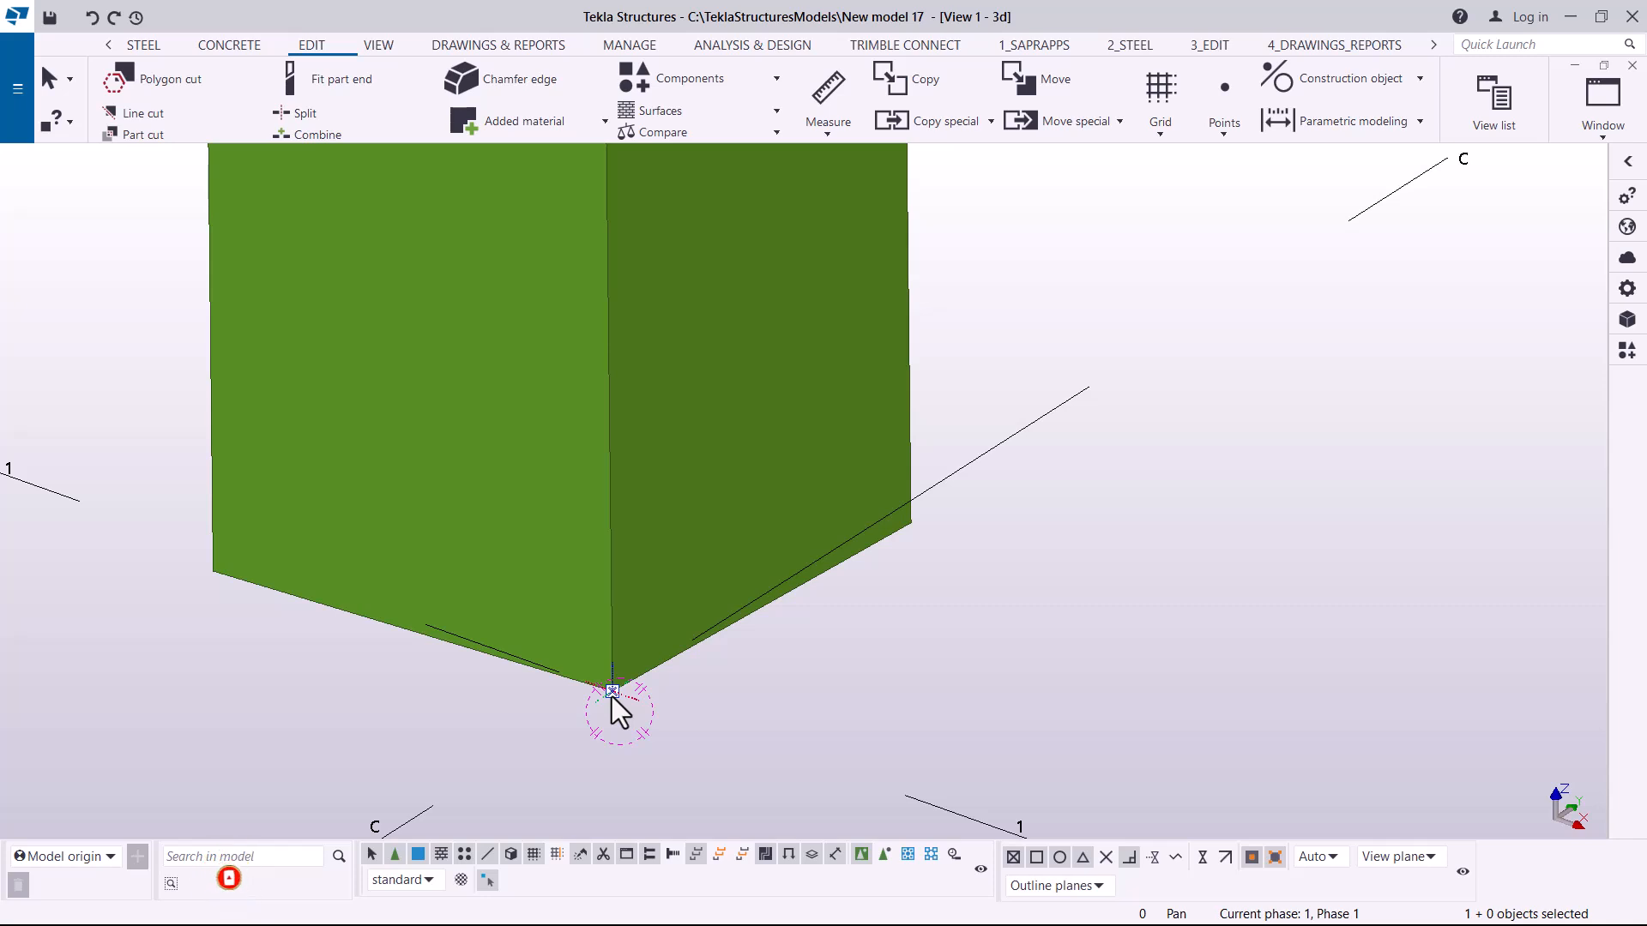
pyautogui.rightClick(611, 696)
pyautogui.moveTo(706, 408)
pyautogui.click(888, 413)
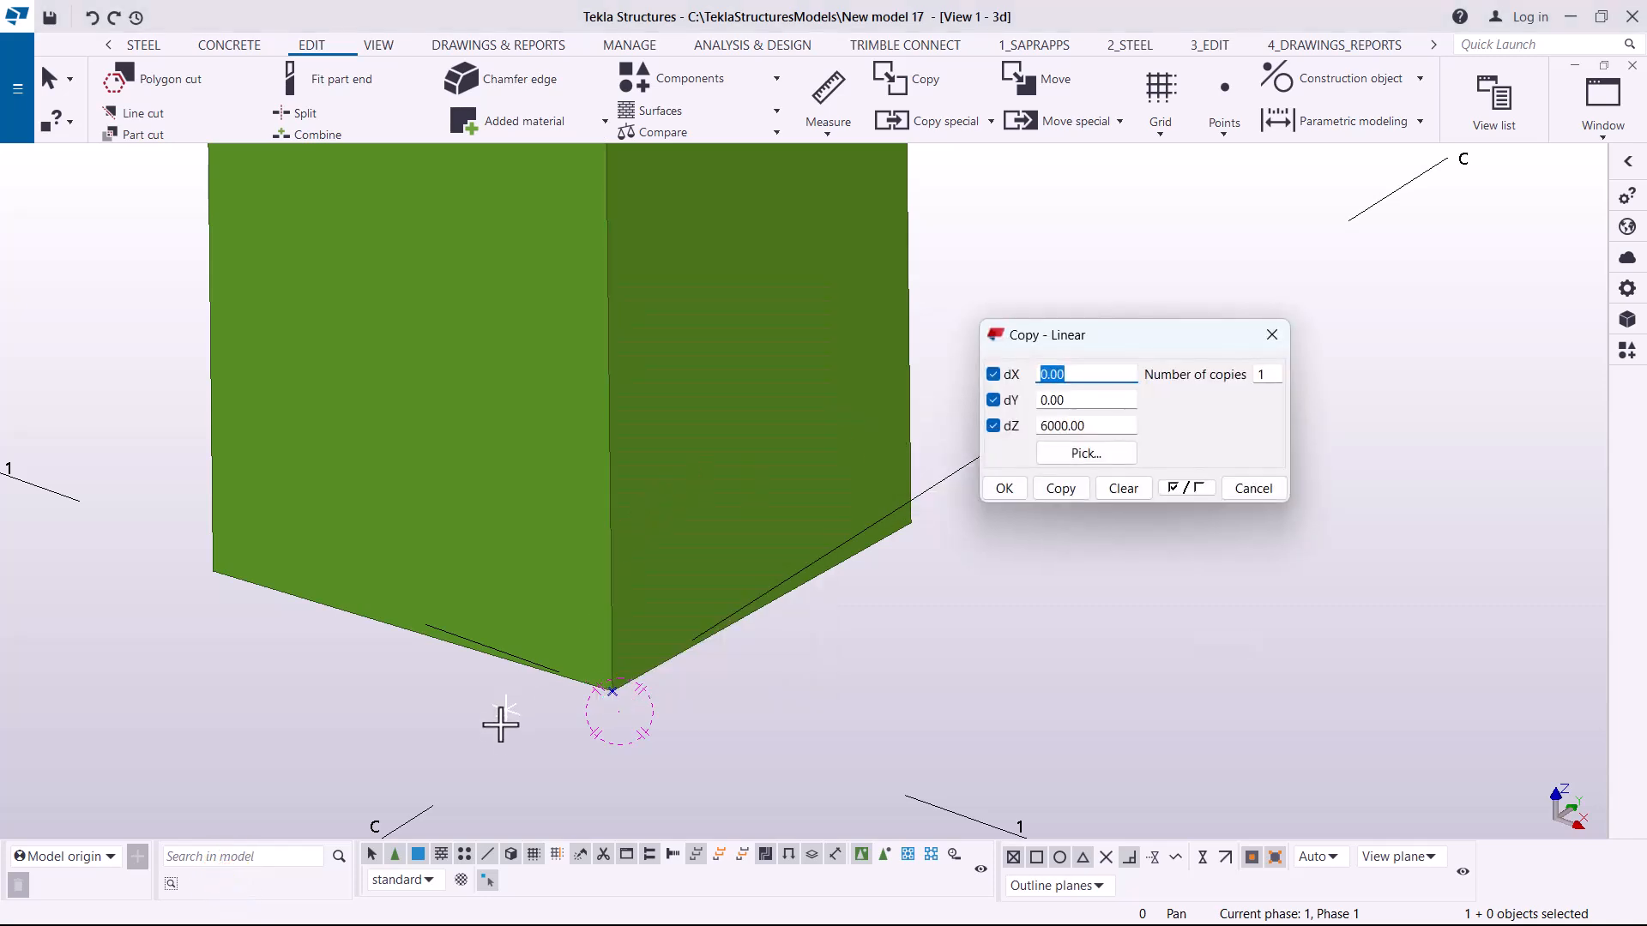
pyautogui.scroll(-2, 497, 720)
pyautogui.scroll(-3, 511, 735)
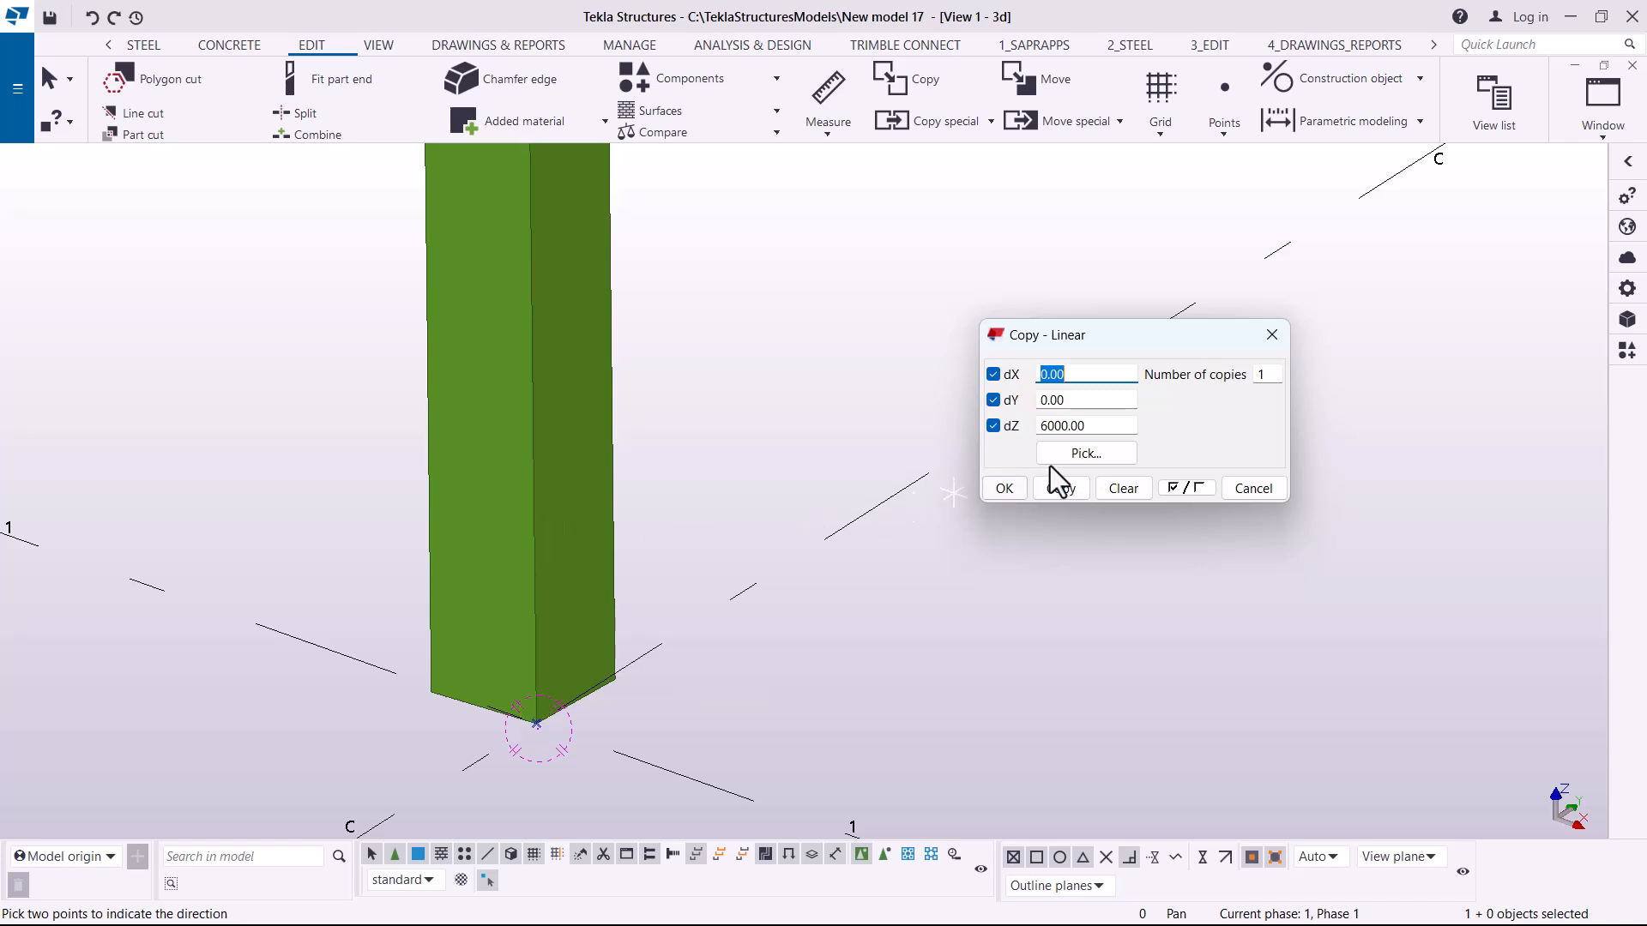
pyautogui.moveTo(1088, 430); pyautogui.dragTo(976, 417)
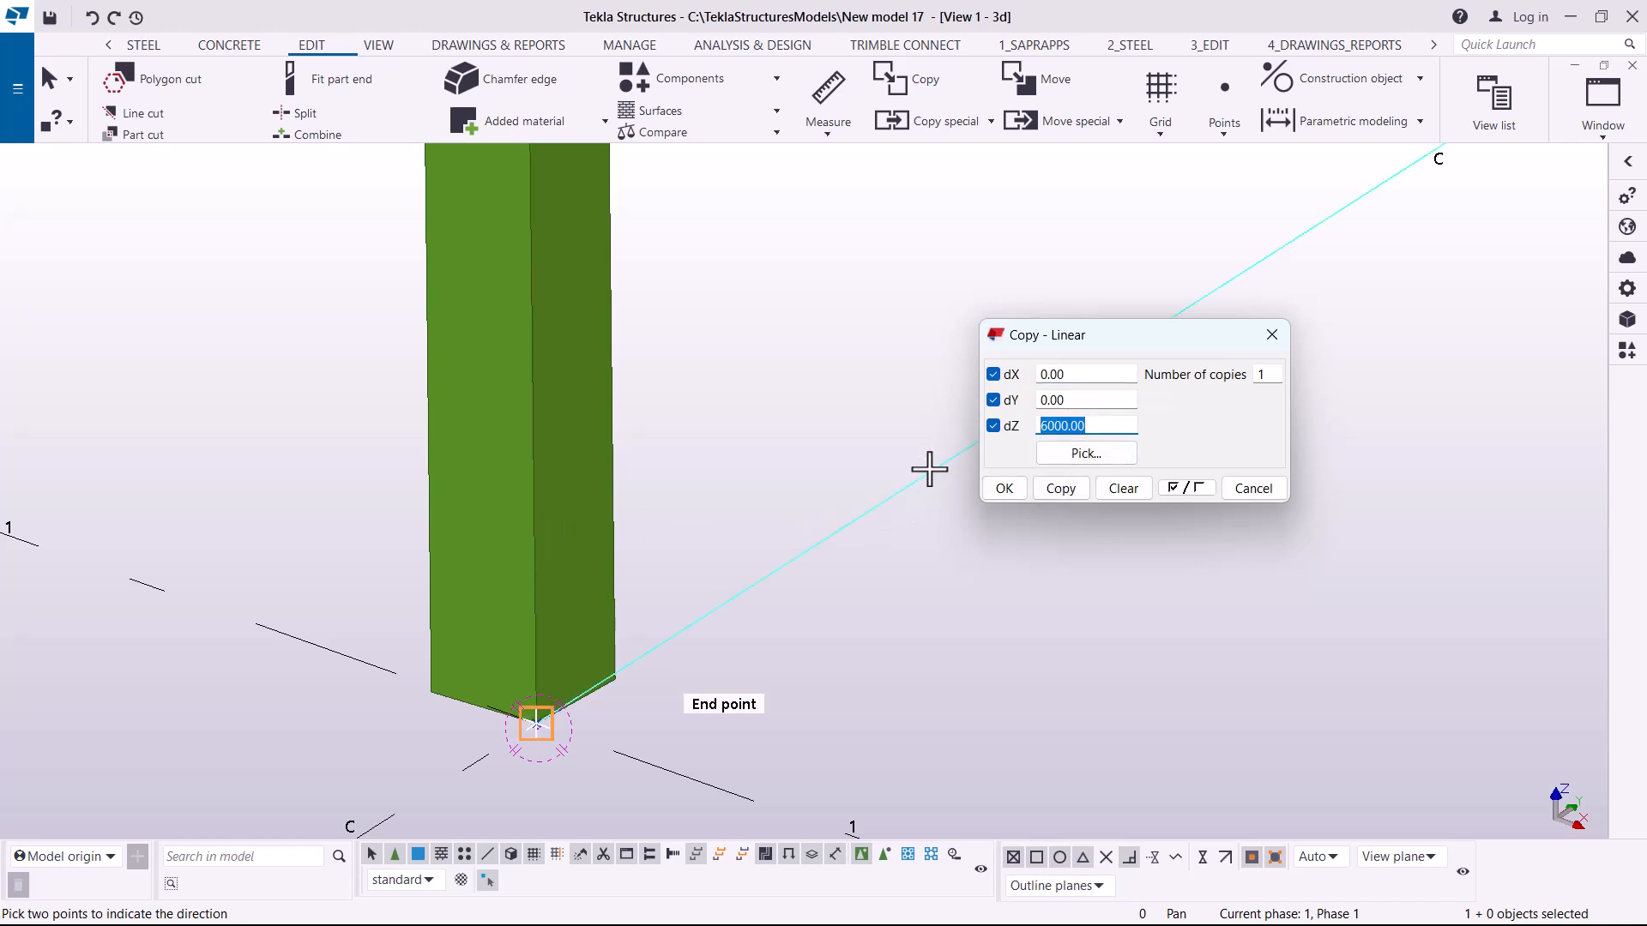
pyautogui.click(1272, 335)
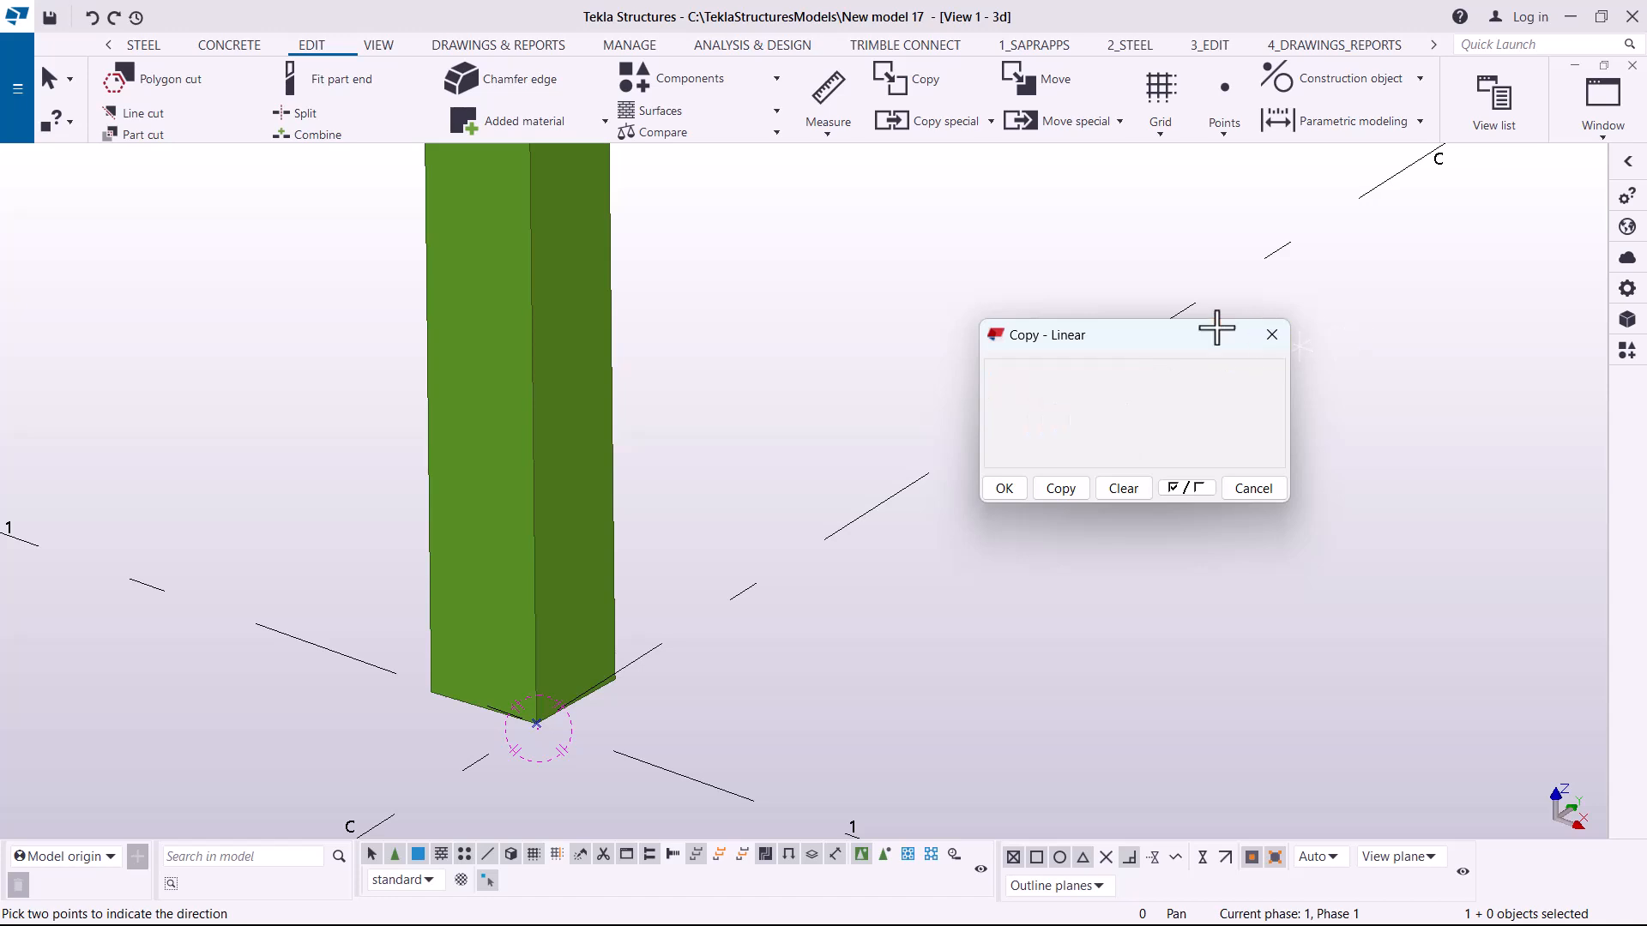
pyautogui.rightClick(860, 301)
pyautogui.click(941, 316)
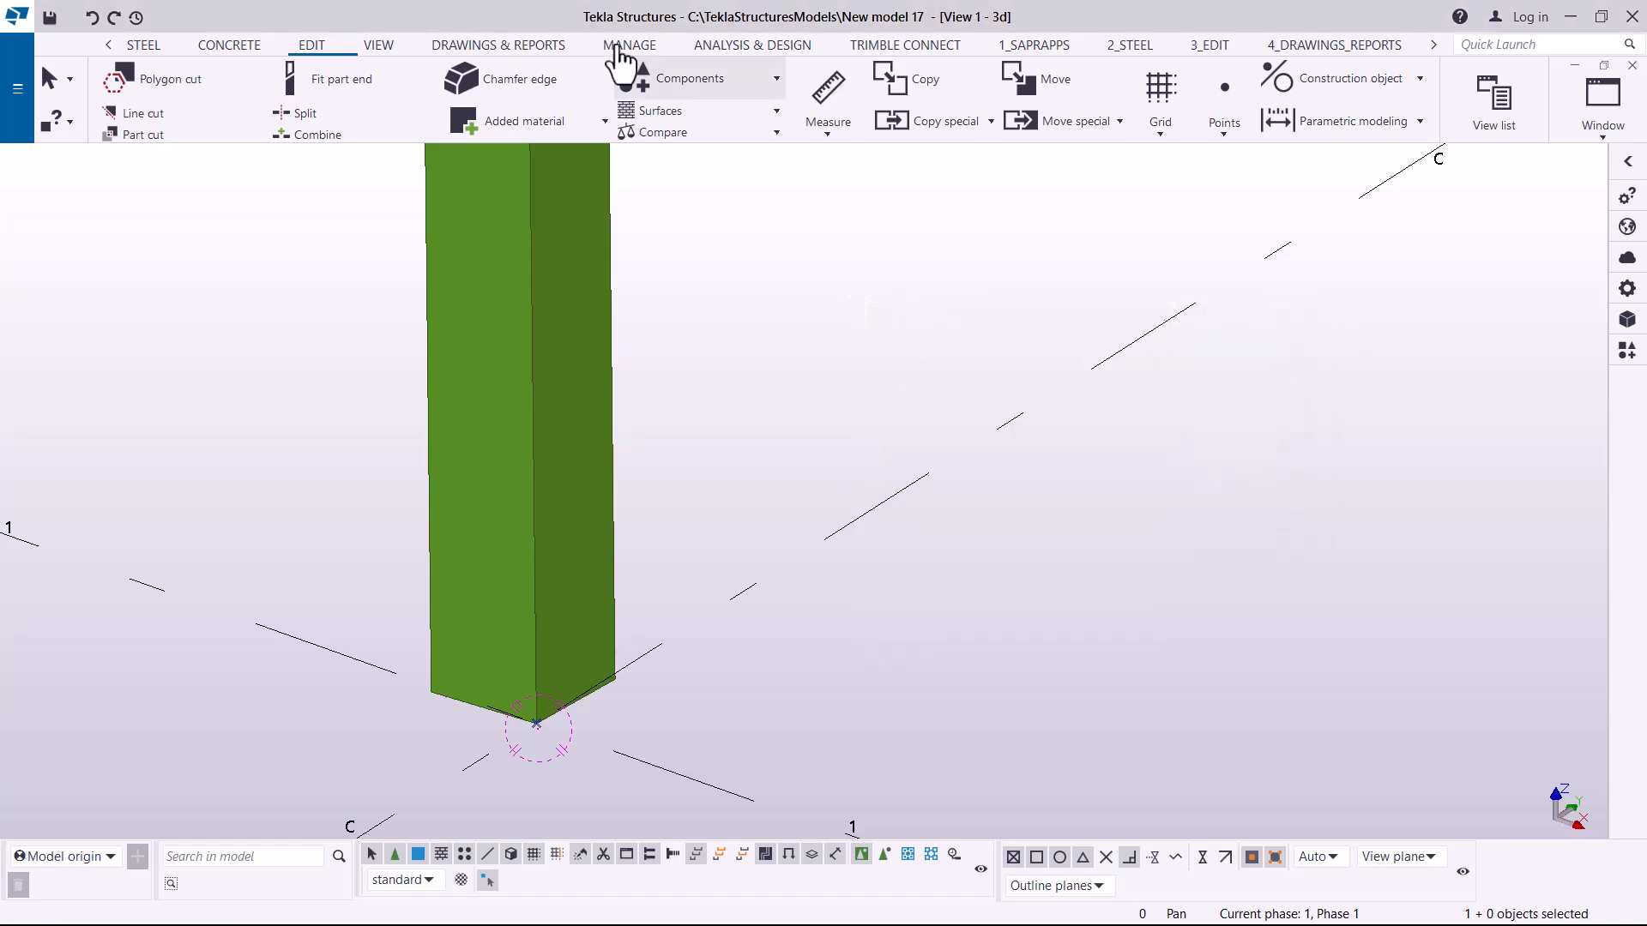
# Align the work plane with the angle leg using the Work plane tool and end the command.
pyautogui.click(379, 50)
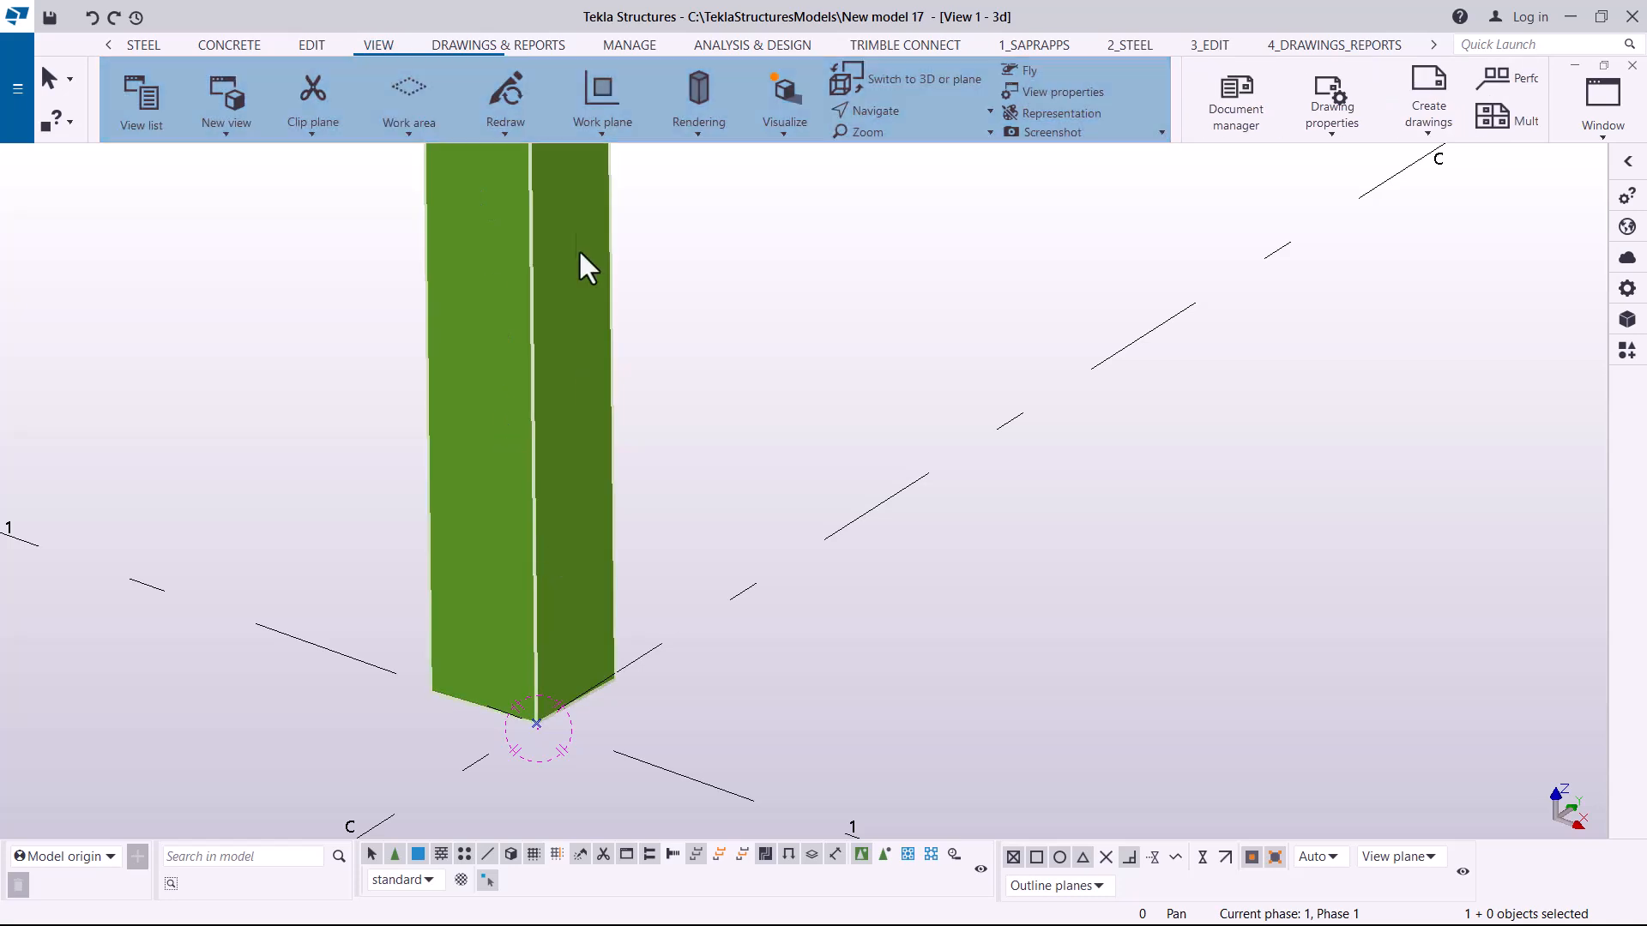
pyautogui.click(606, 136)
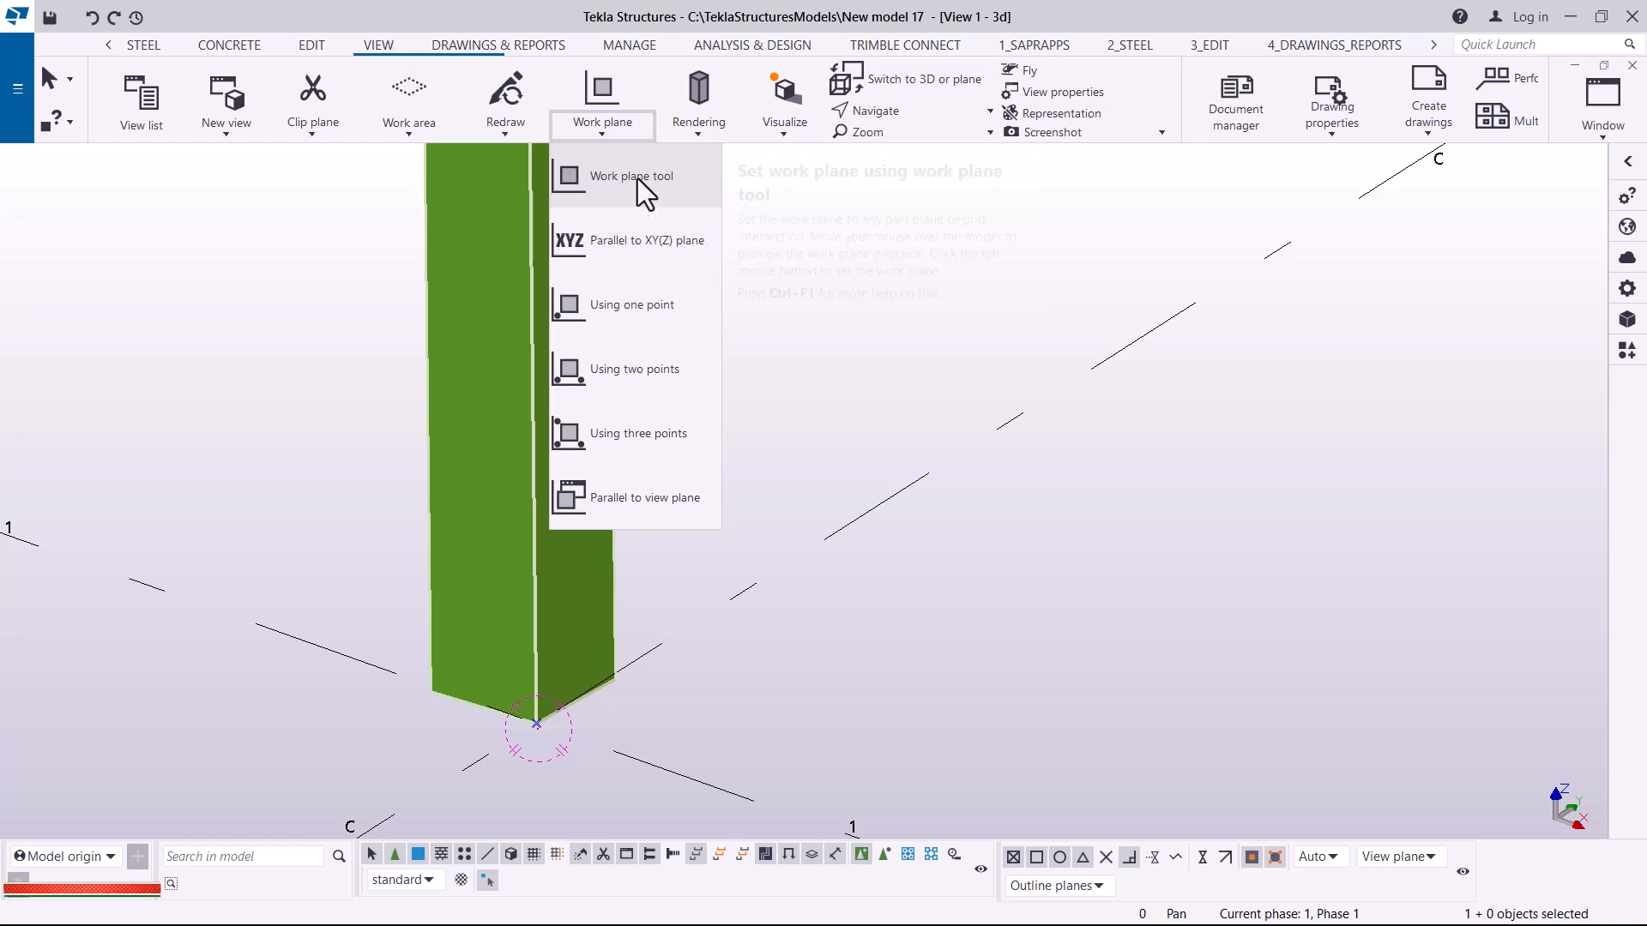
pyautogui.click(638, 179)
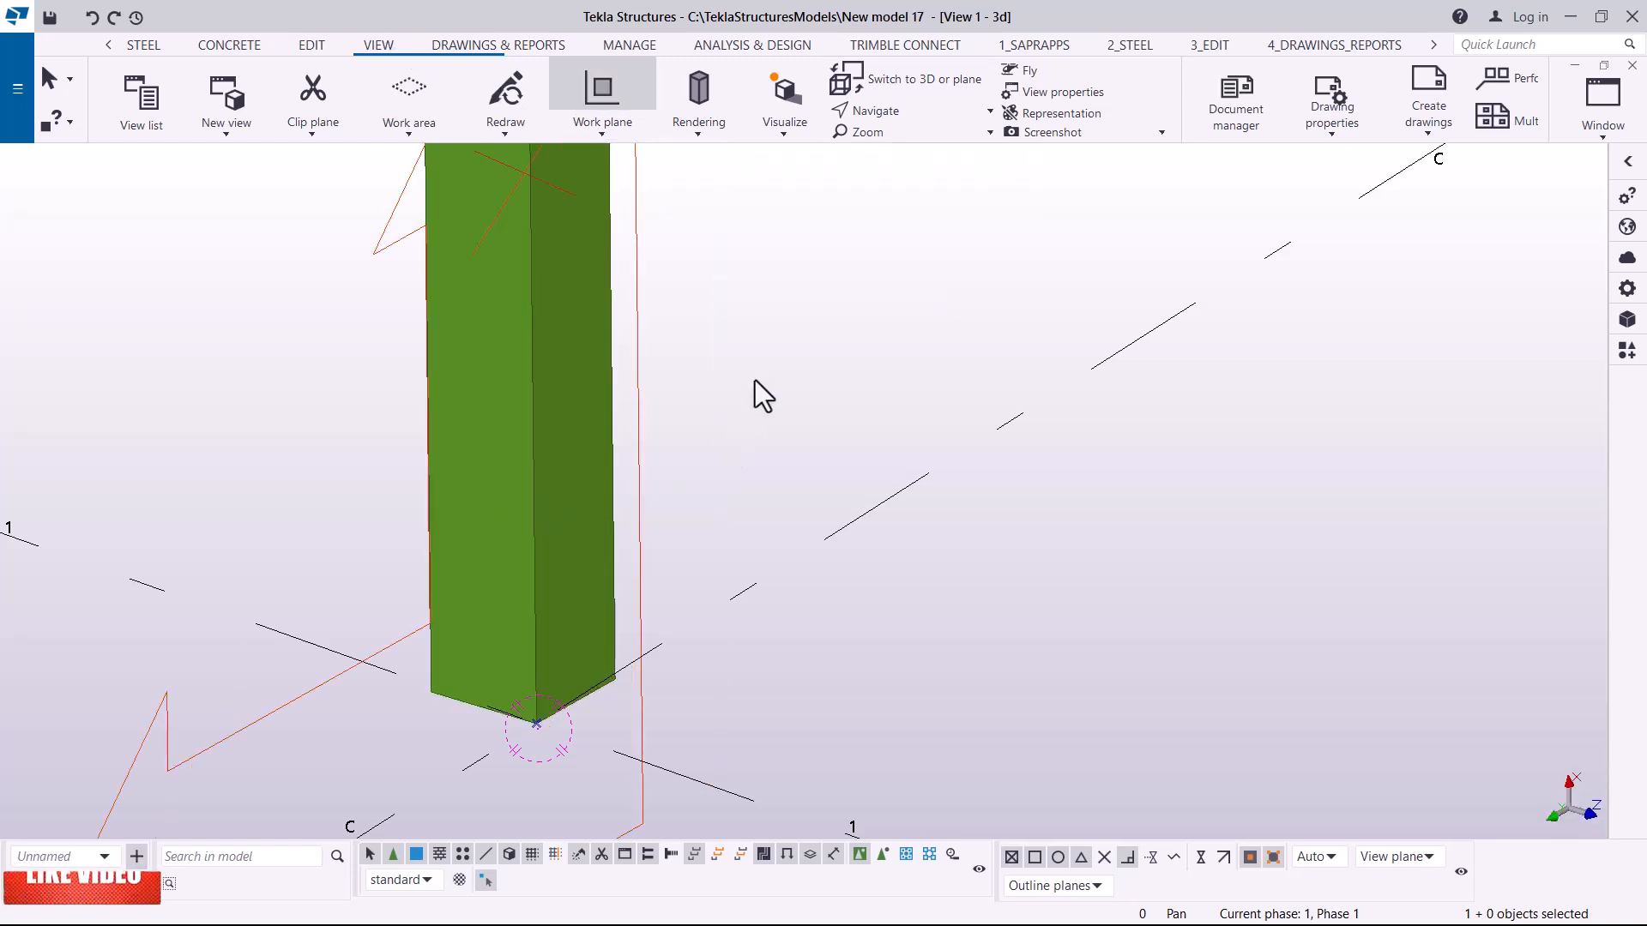
pyautogui.rightClick(822, 233)
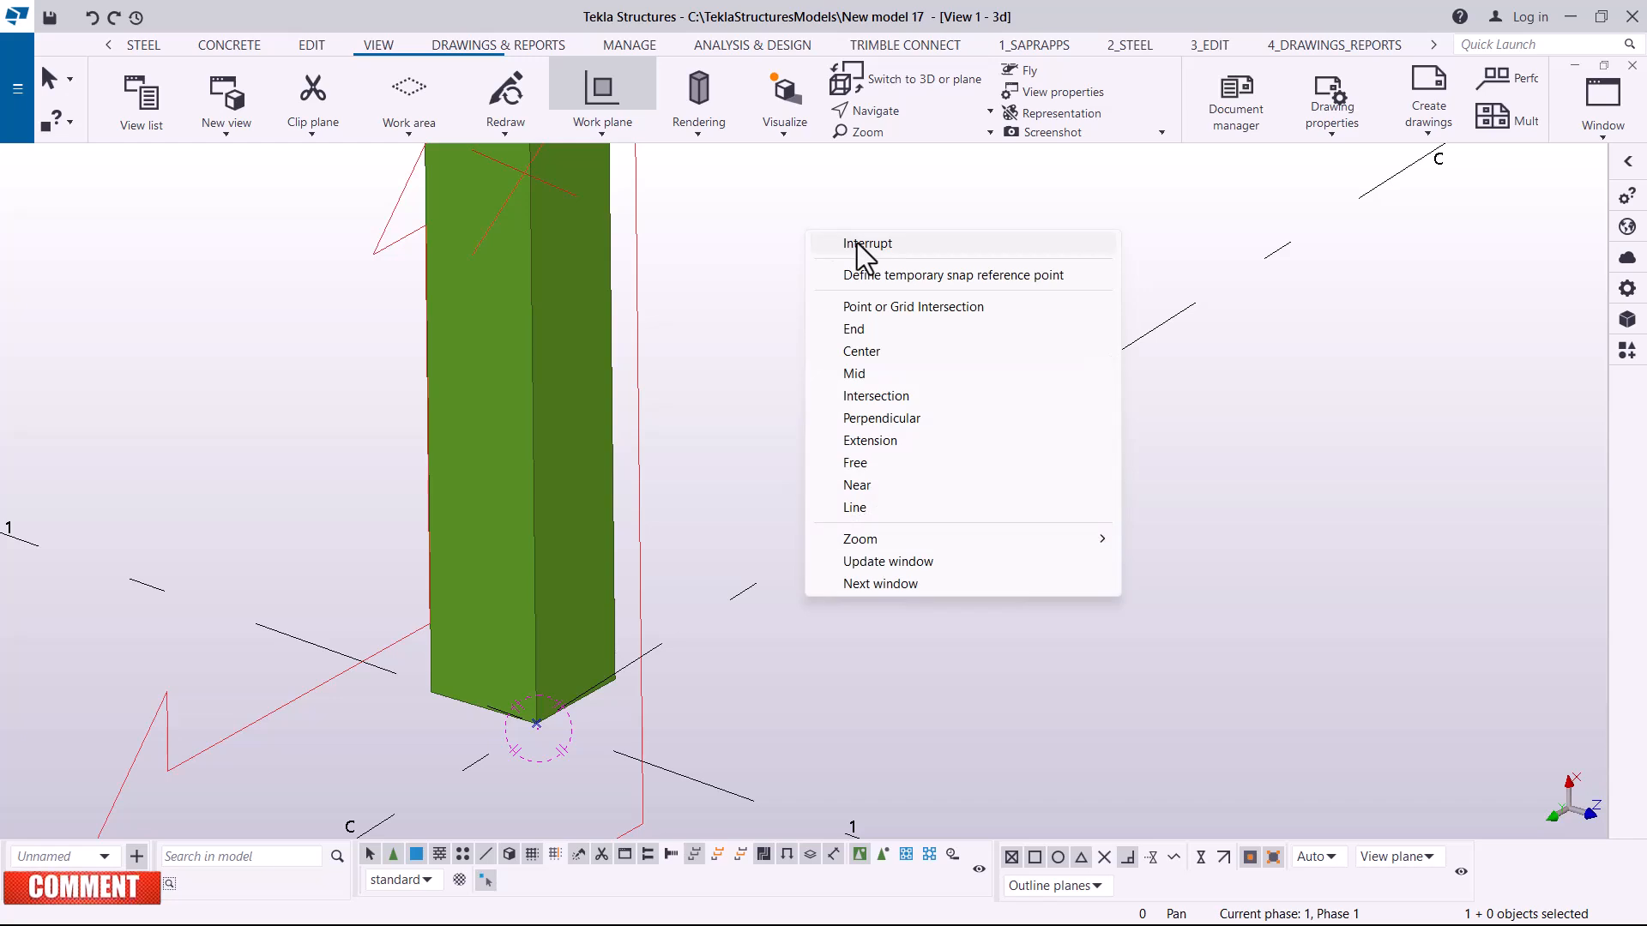
pyautogui.click(853, 244)
pyautogui.click(316, 47)
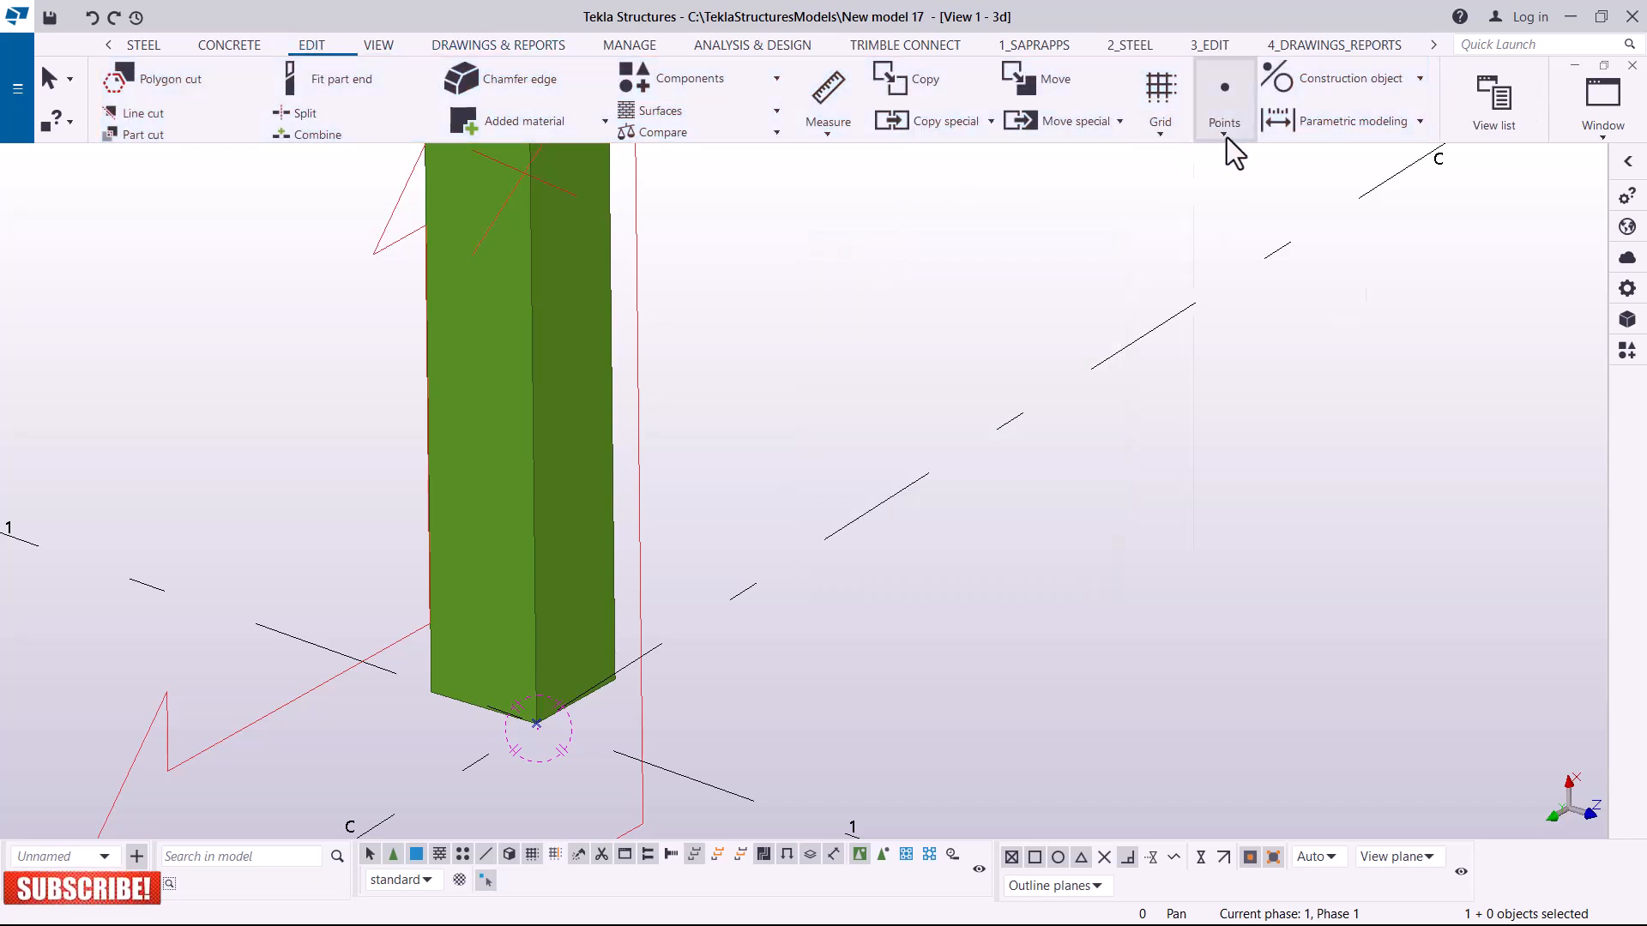
pyautogui.click(1223, 129)
pyautogui.click(1265, 549)
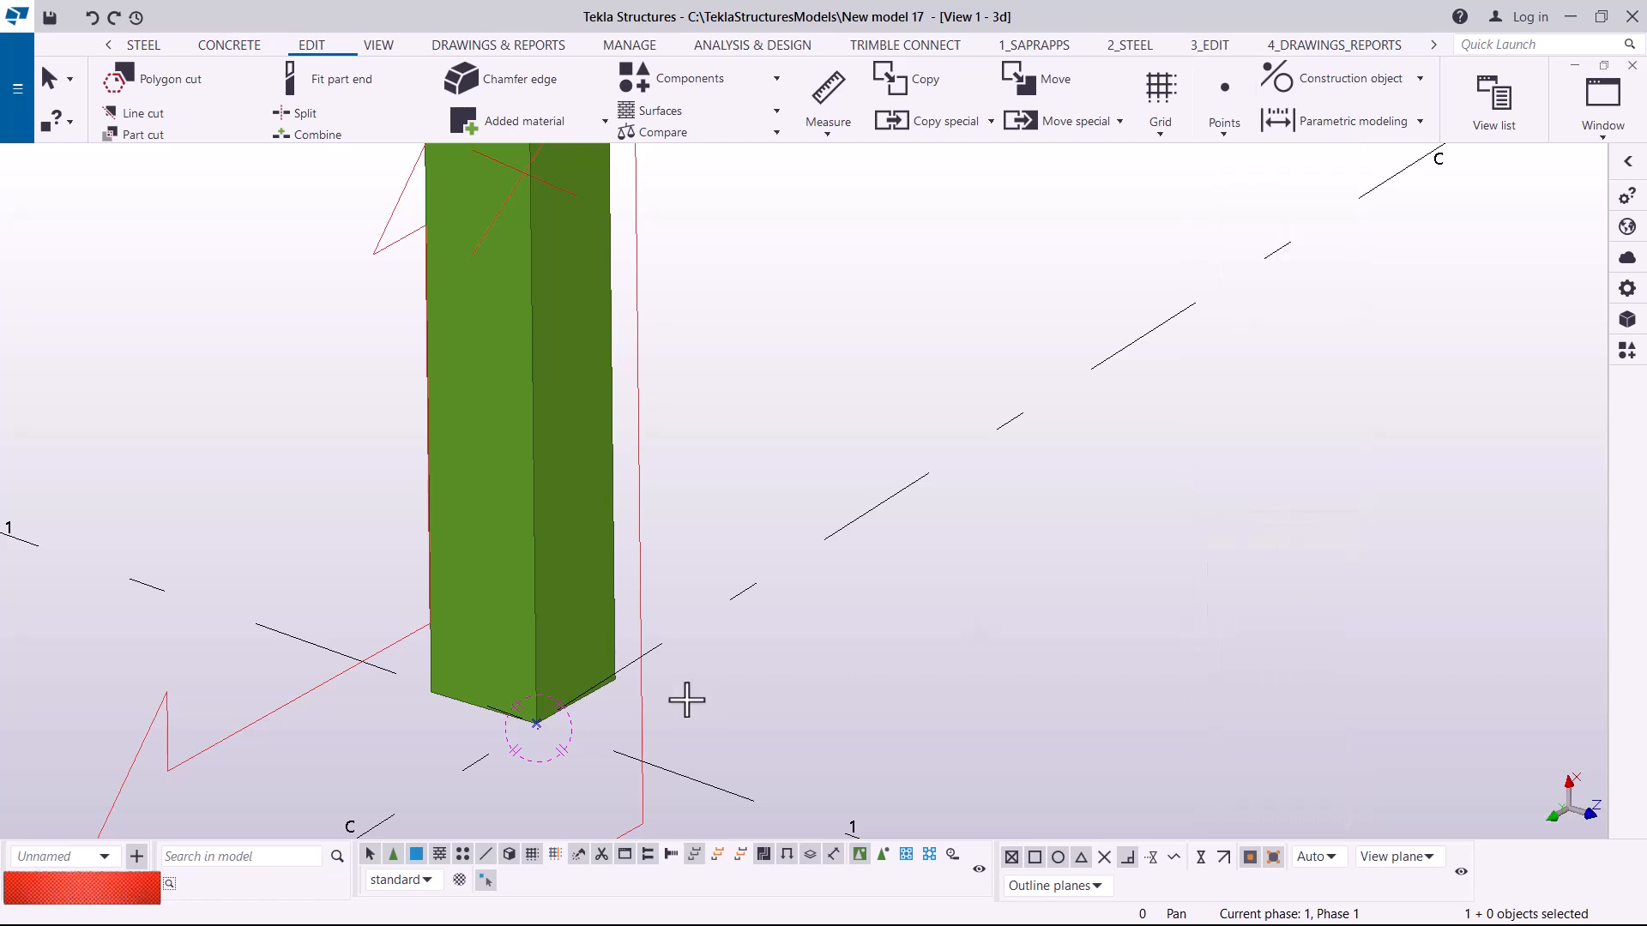
pyautogui.rightClick(868, 322)
pyautogui.click(895, 326)
# Try to copy the point at the angle leg's base corner linearly with dZ 590, and end the copy command.
pyautogui.scroll(2, 535, 790)
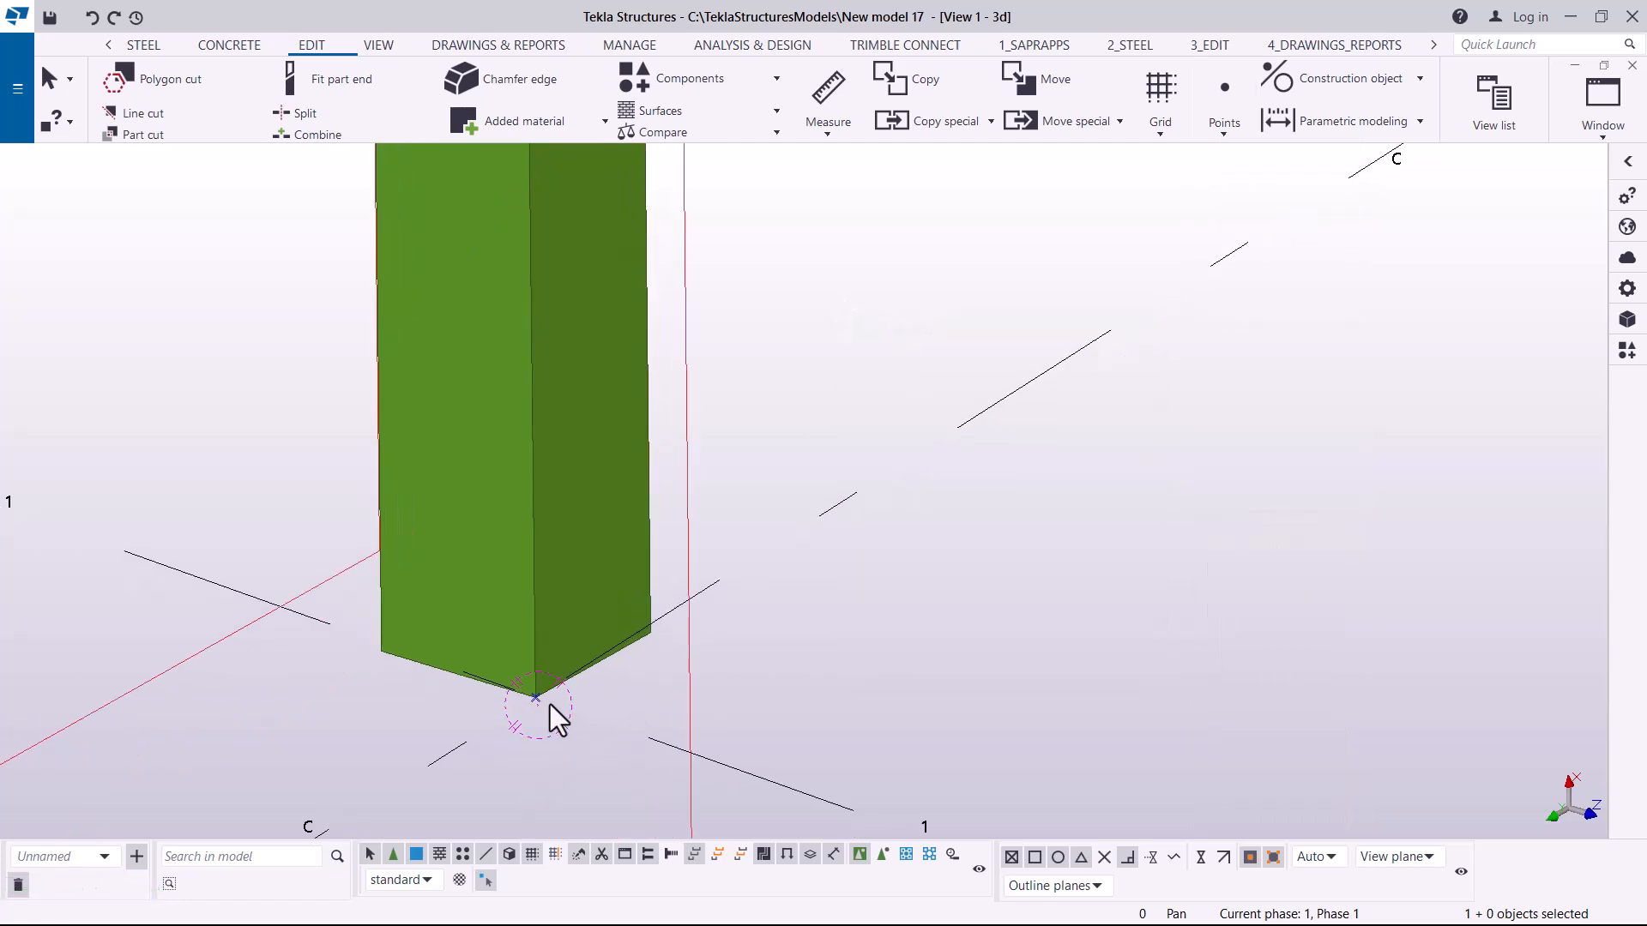
pyautogui.rightClick(534, 701)
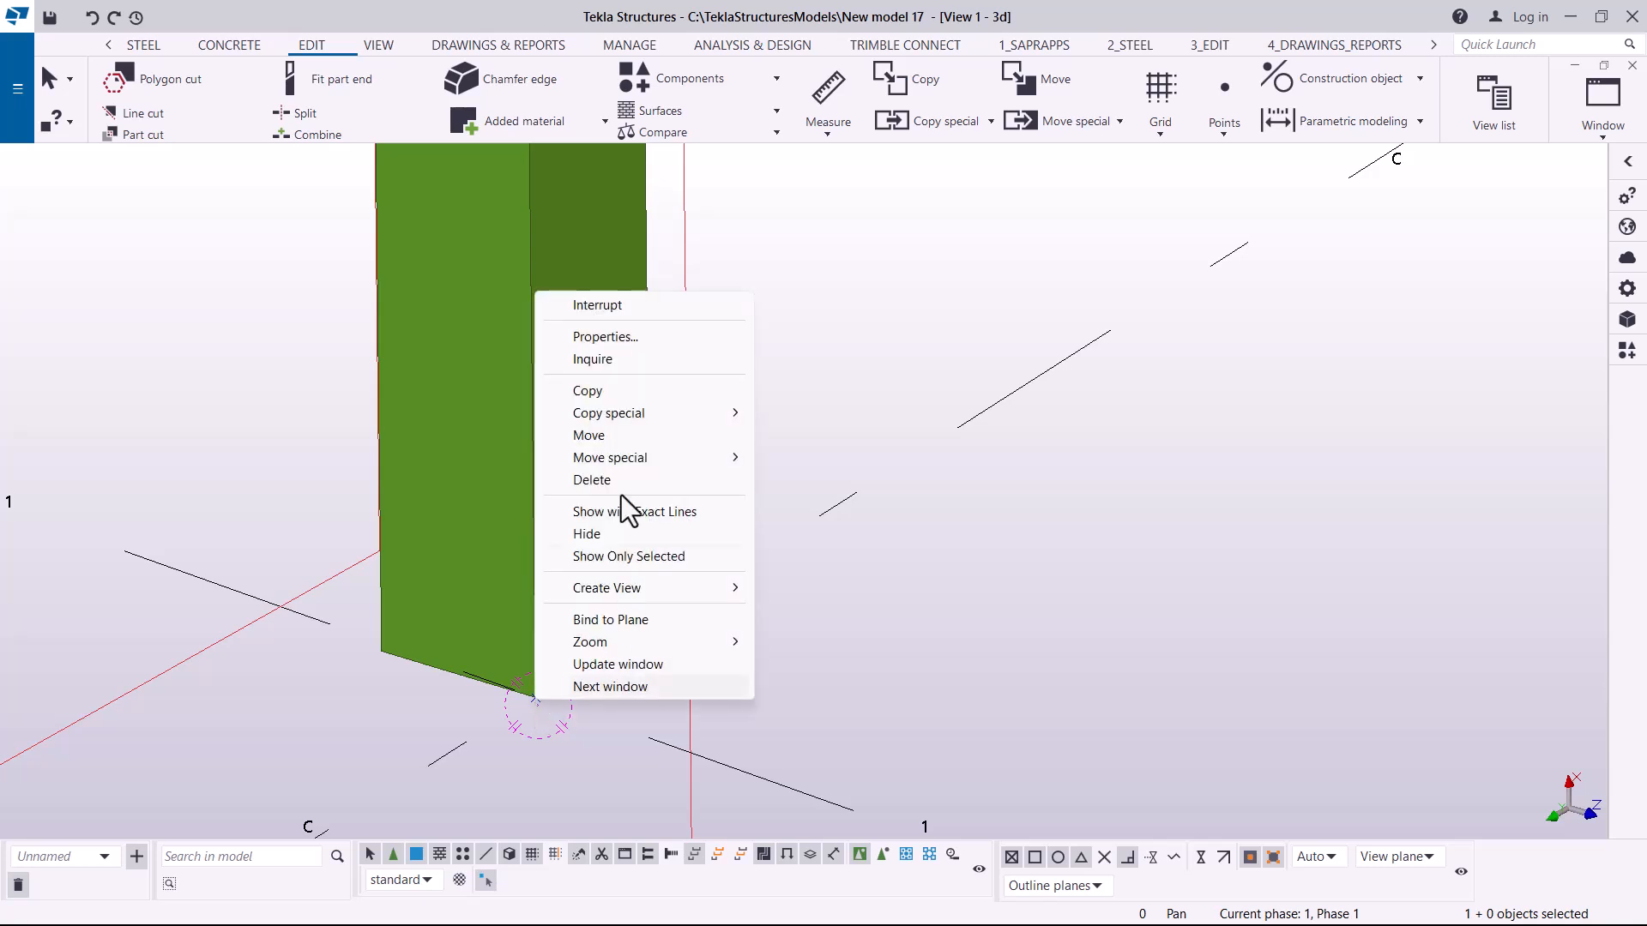
pyautogui.moveTo(618, 416)
pyautogui.click(819, 415)
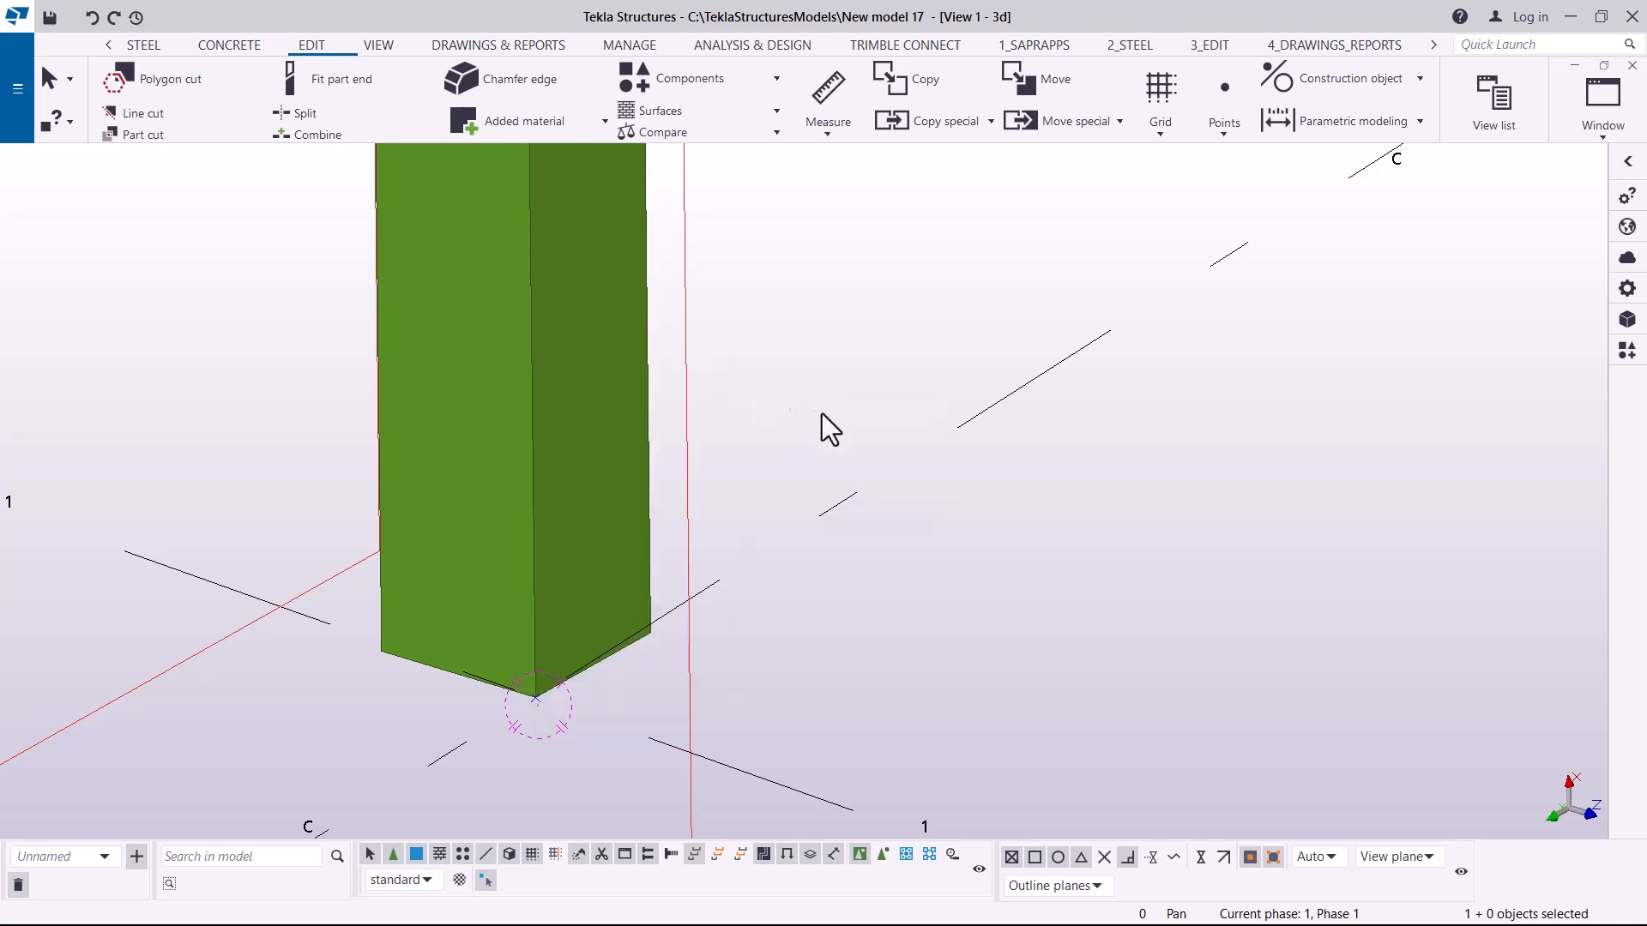
pyautogui.scroll(-1, 557, 682)
pyautogui.scroll(-1, 596, 669)
pyautogui.moveTo(1112, 429); pyautogui.dragTo(986, 415)
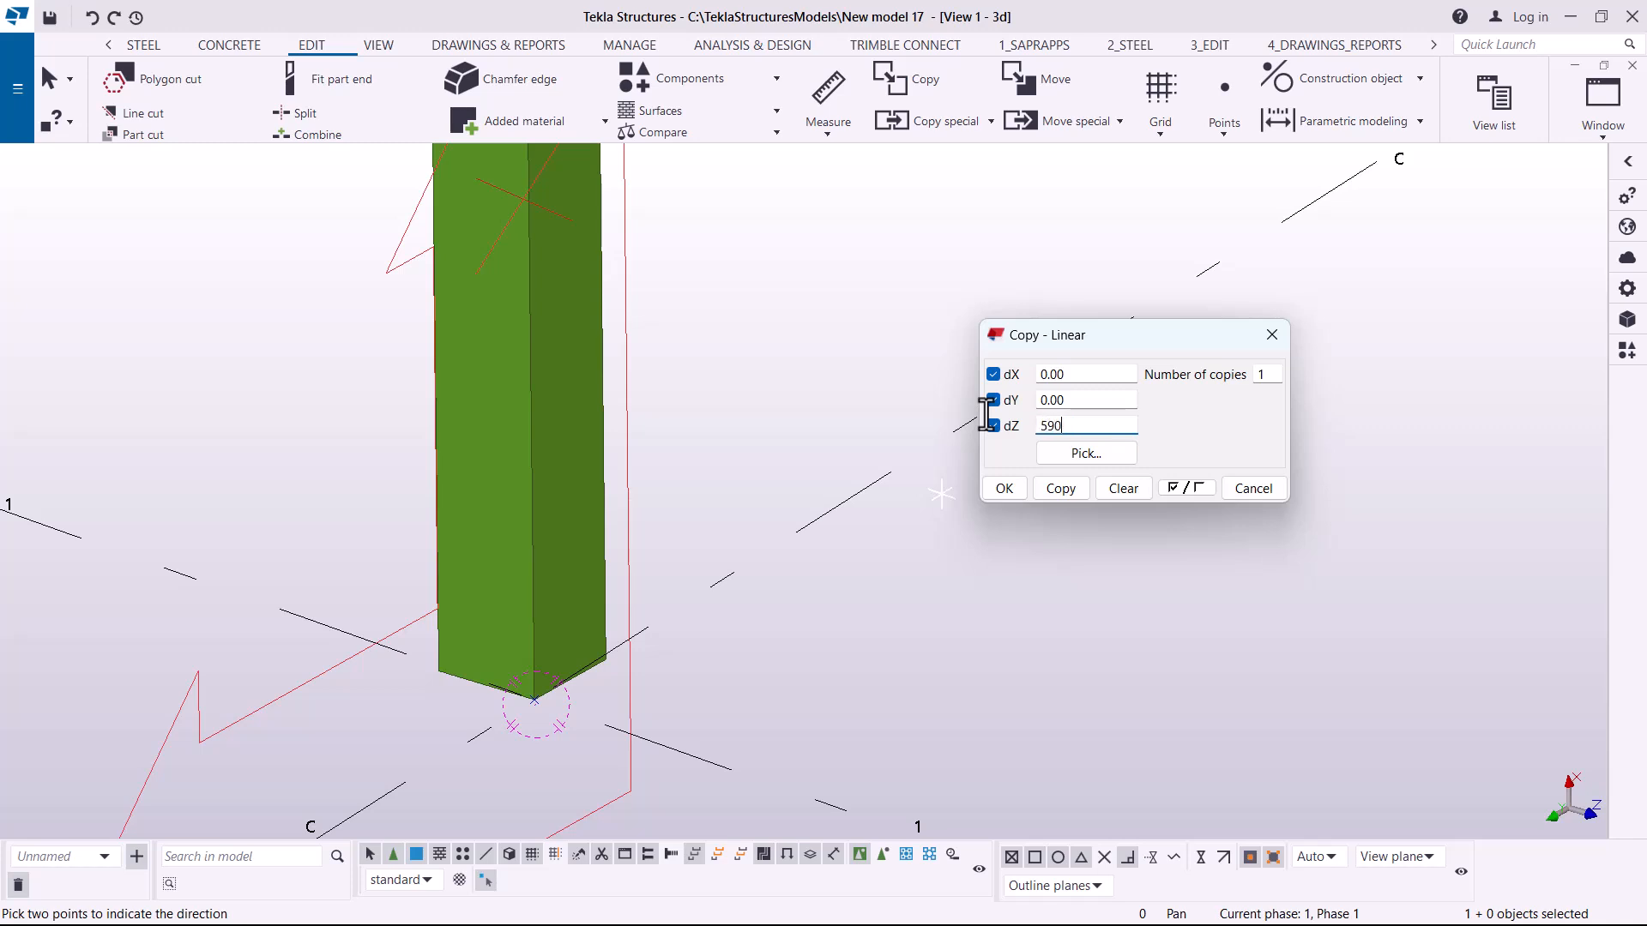
pyautogui.write('59000')
pyautogui.click(1005, 488)
pyautogui.click(911, 319)
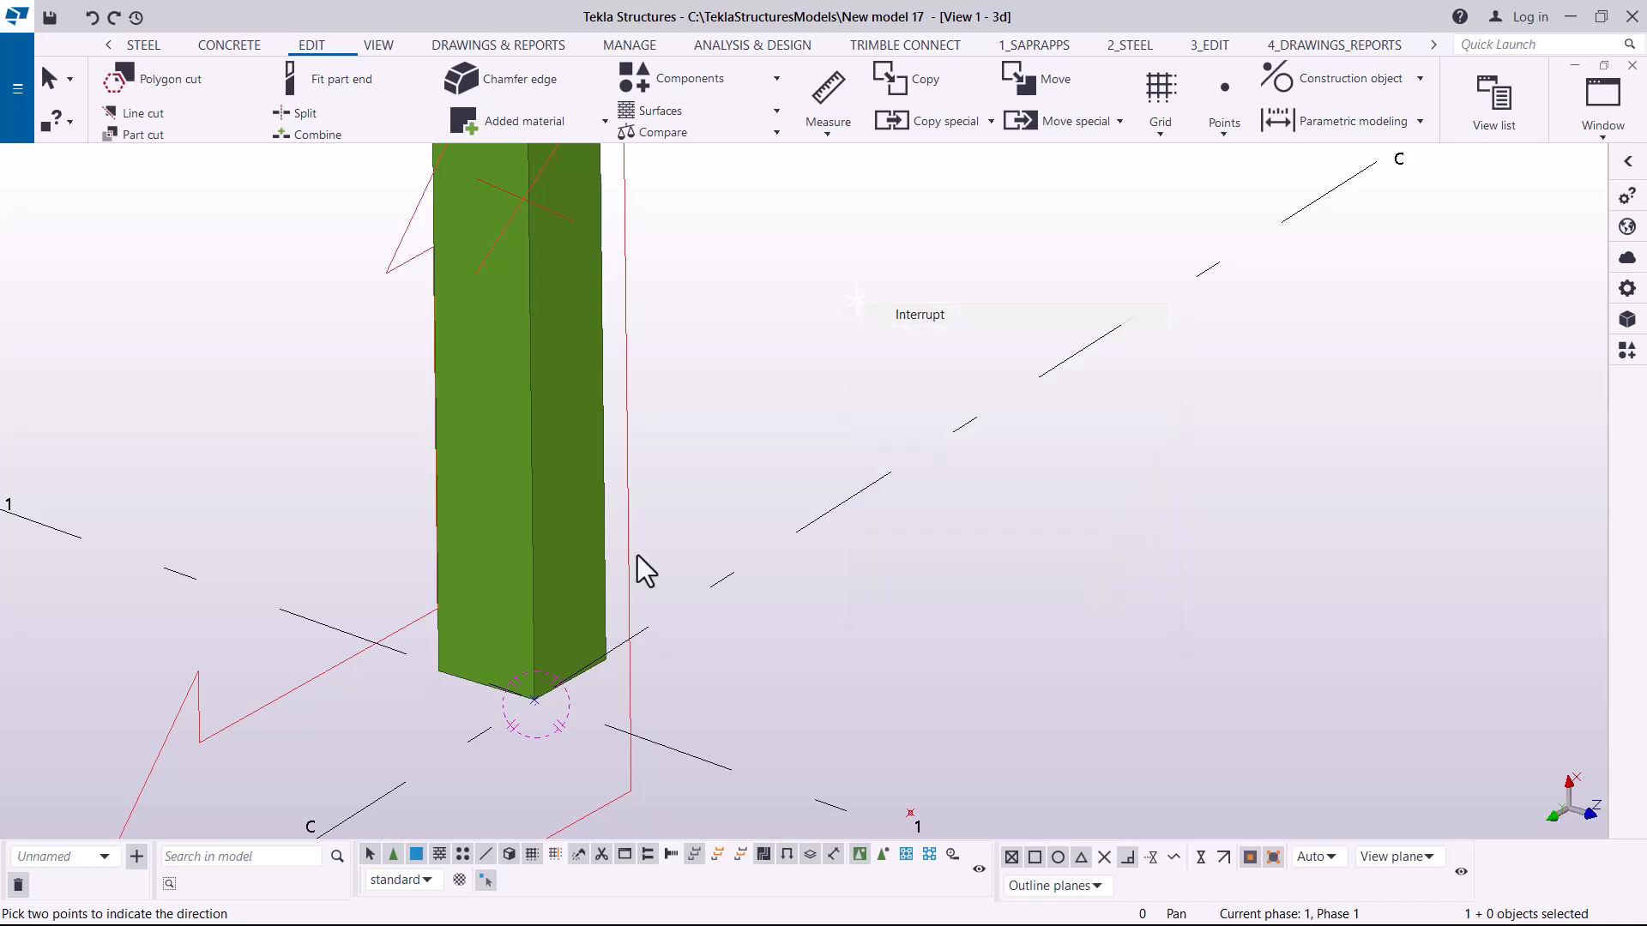
# Inspect the copied point beside the leg's base and remove it.
pyautogui.scroll(-6, 562, 673)
pyautogui.scroll(-1, 566, 532)
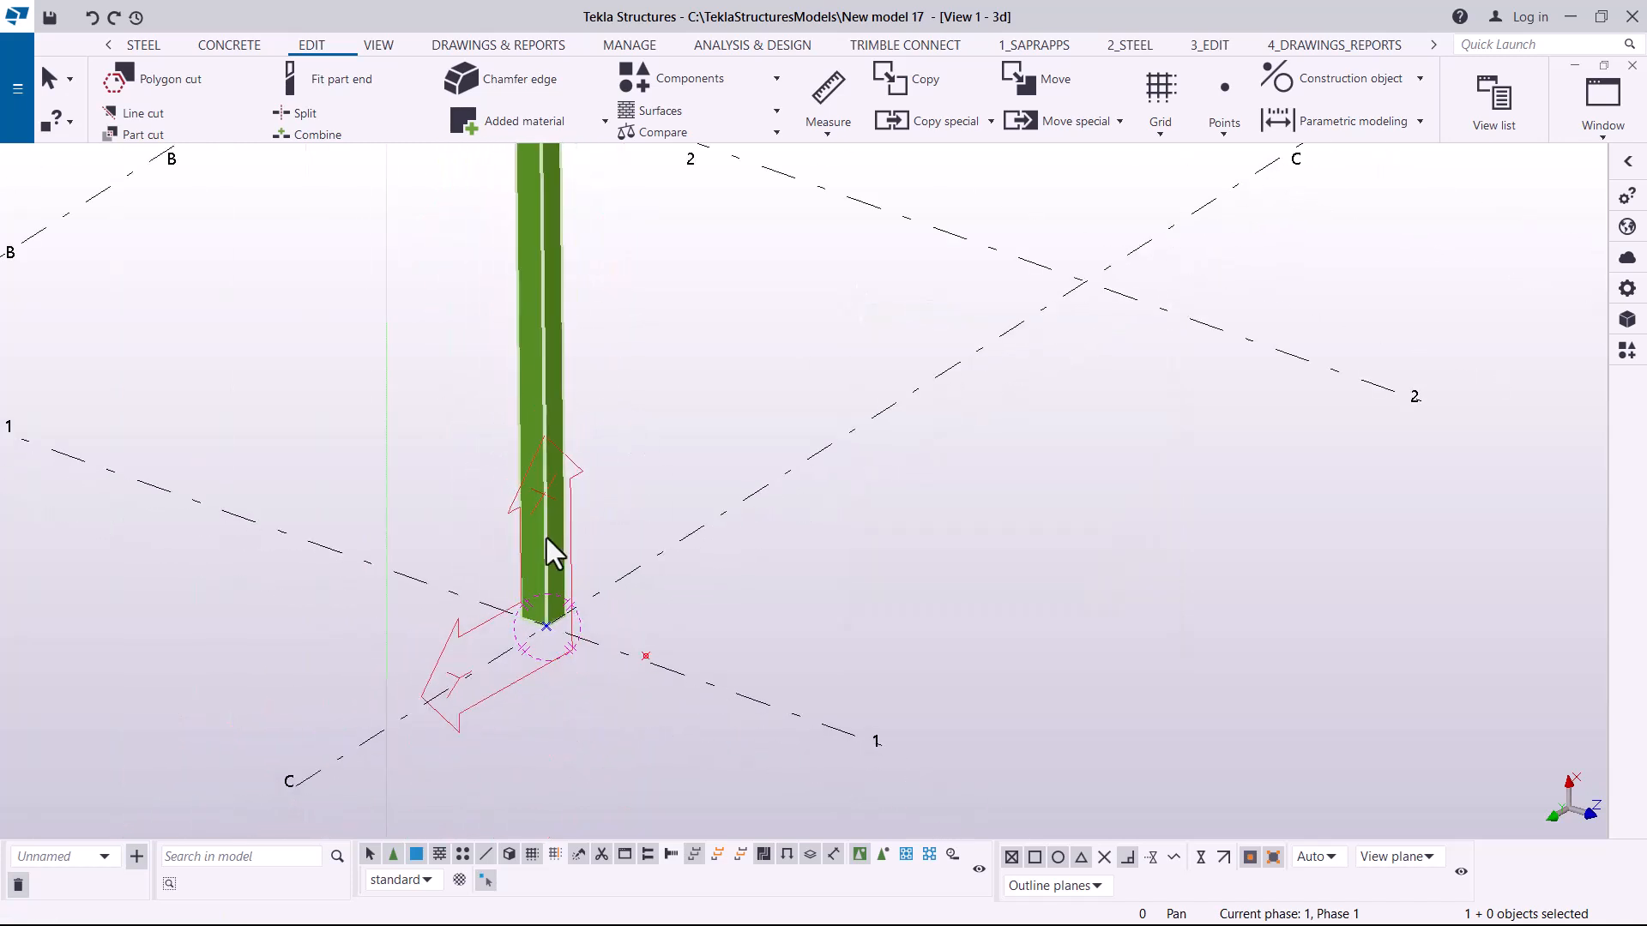
pyautogui.scroll(-1, 571, 604)
pyautogui.scroll(4, 542, 628)
pyautogui.scroll(2, 549, 630)
pyautogui.scroll(-2, 441, 581)
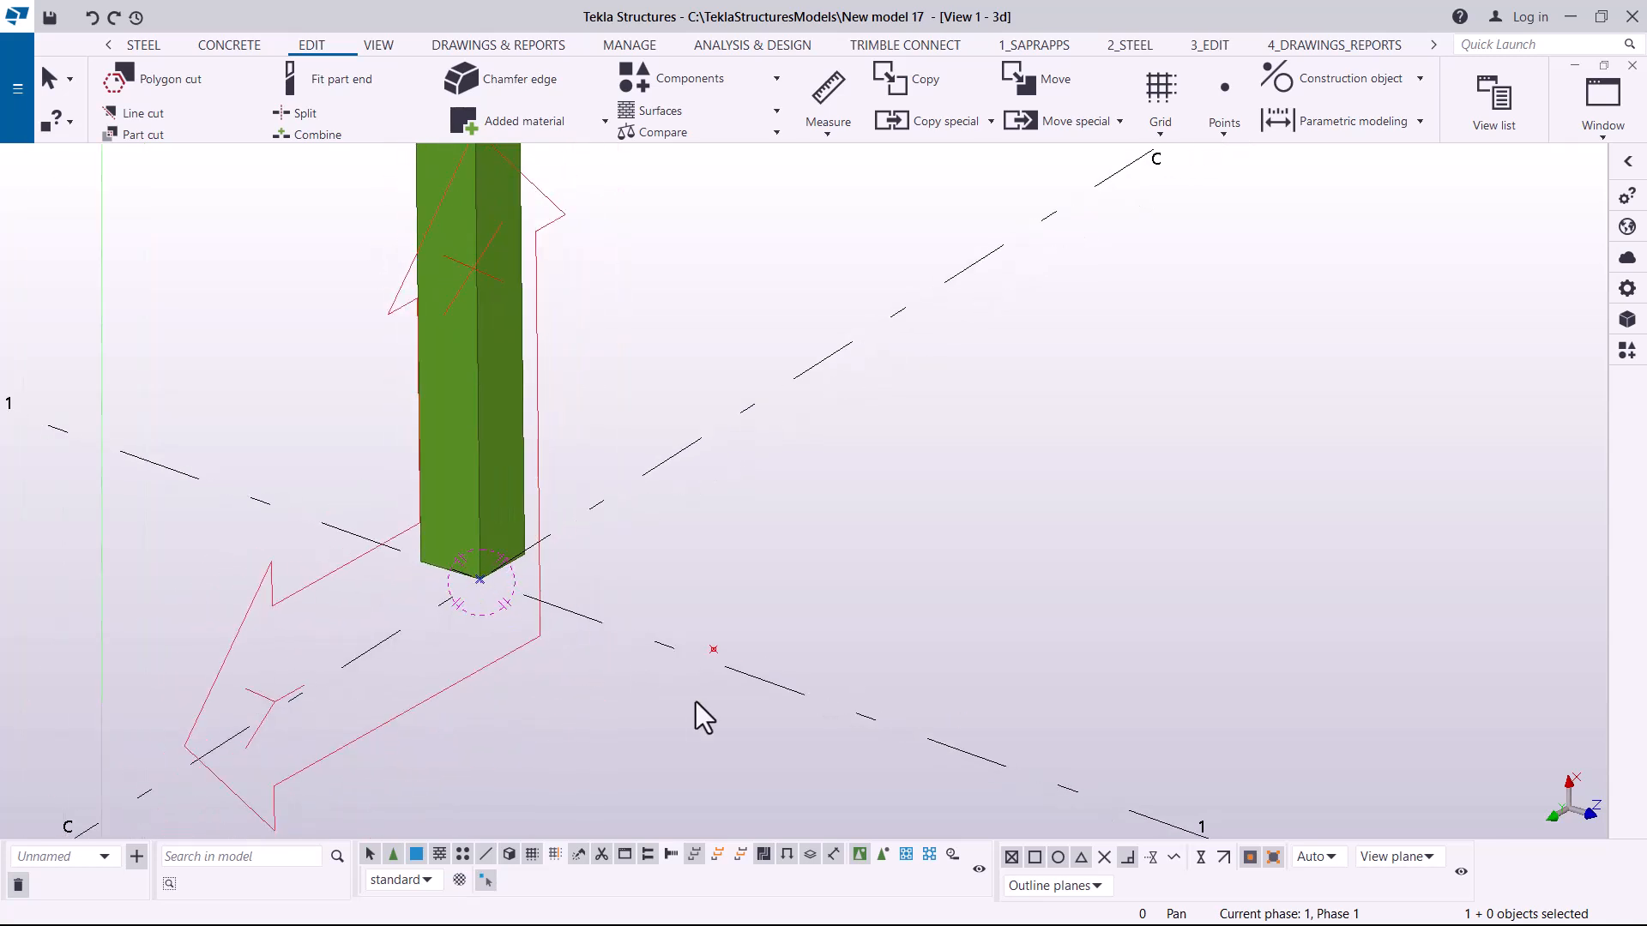
pyautogui.click(633, 705)
# Start a linear copy of the leg's base corner point and set dX to 590.
pyautogui.moveTo(570, 417); pyautogui.dragTo(379, 682)
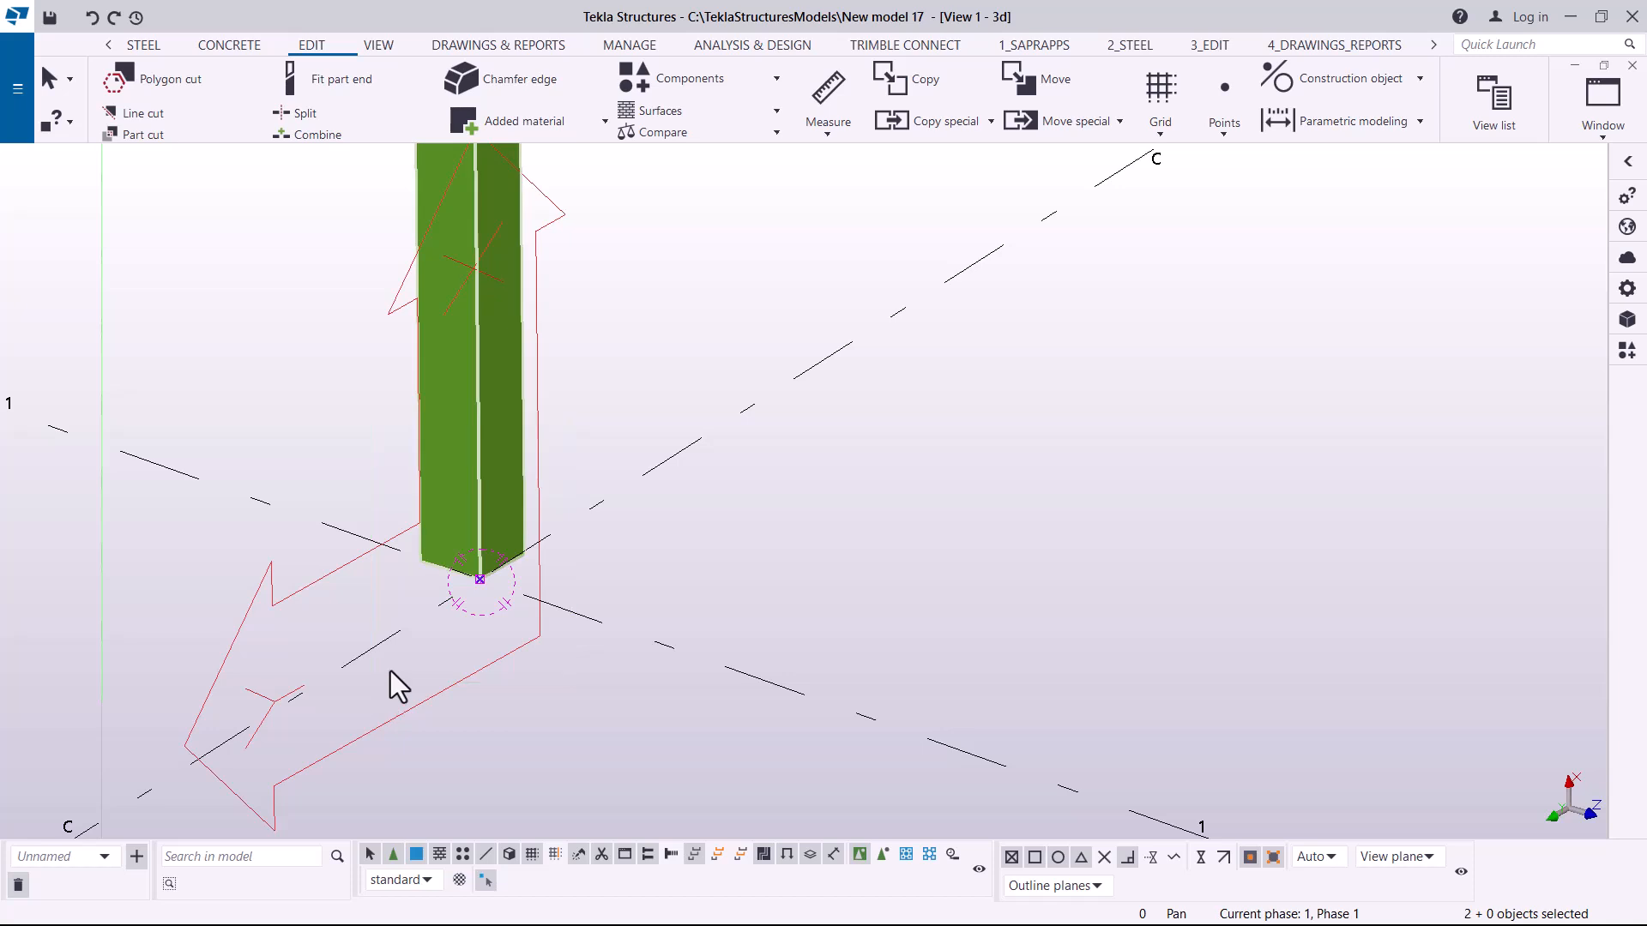
pyautogui.scroll(2, 472, 583)
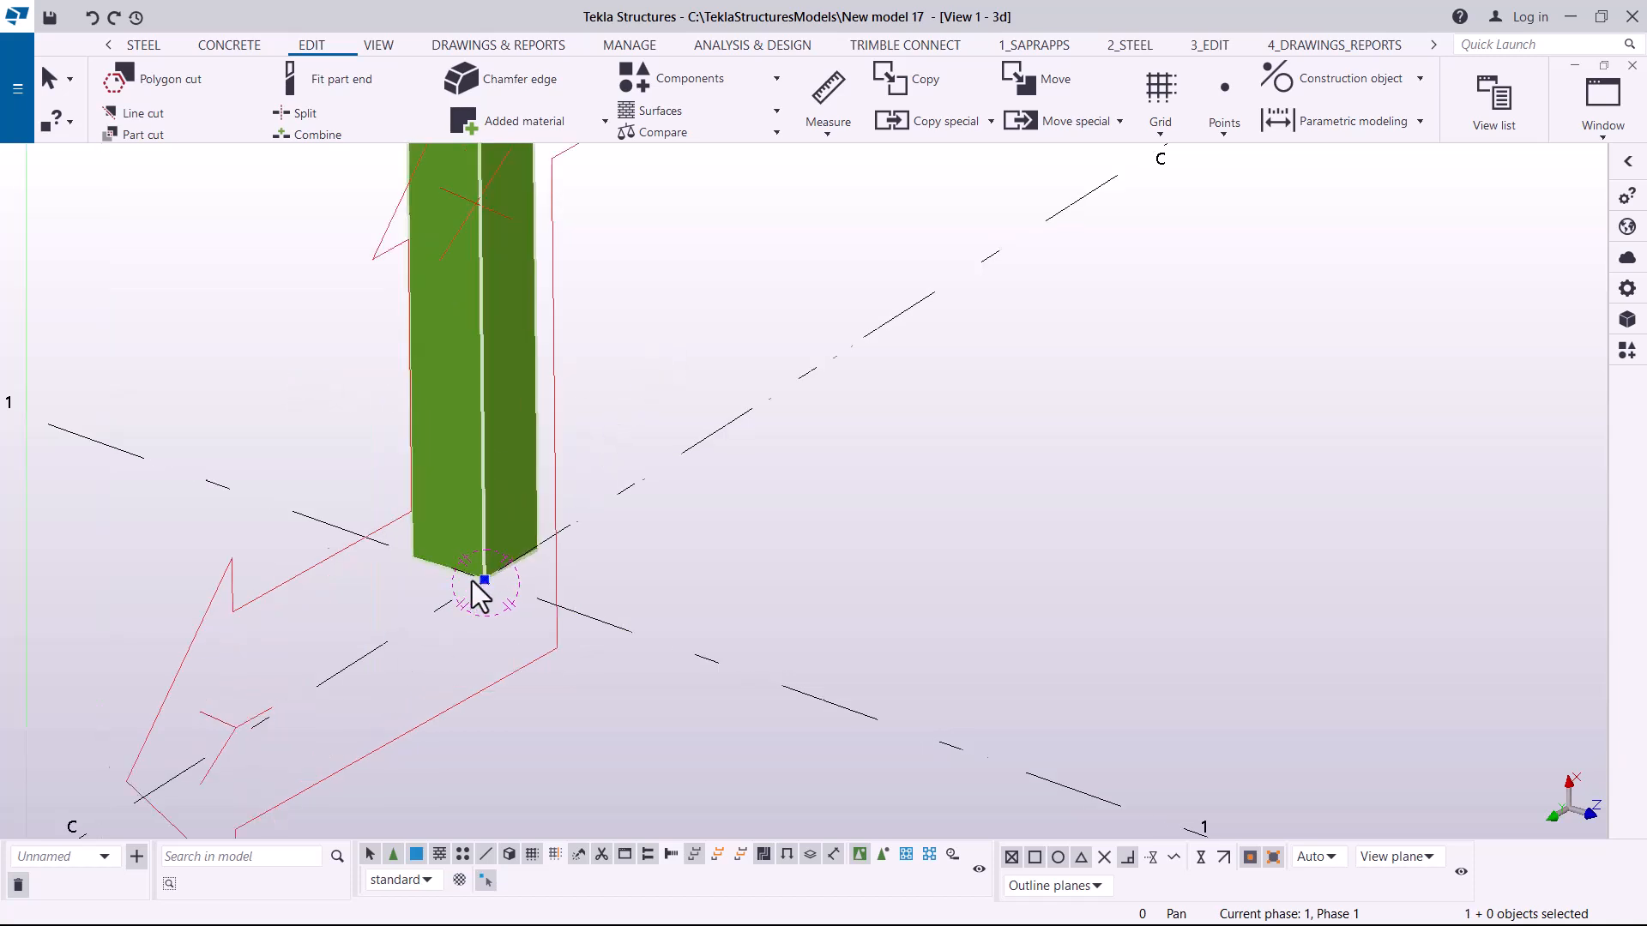
pyautogui.click(480, 580)
pyautogui.rightClick(702, 307)
pyautogui.moveTo(812, 429)
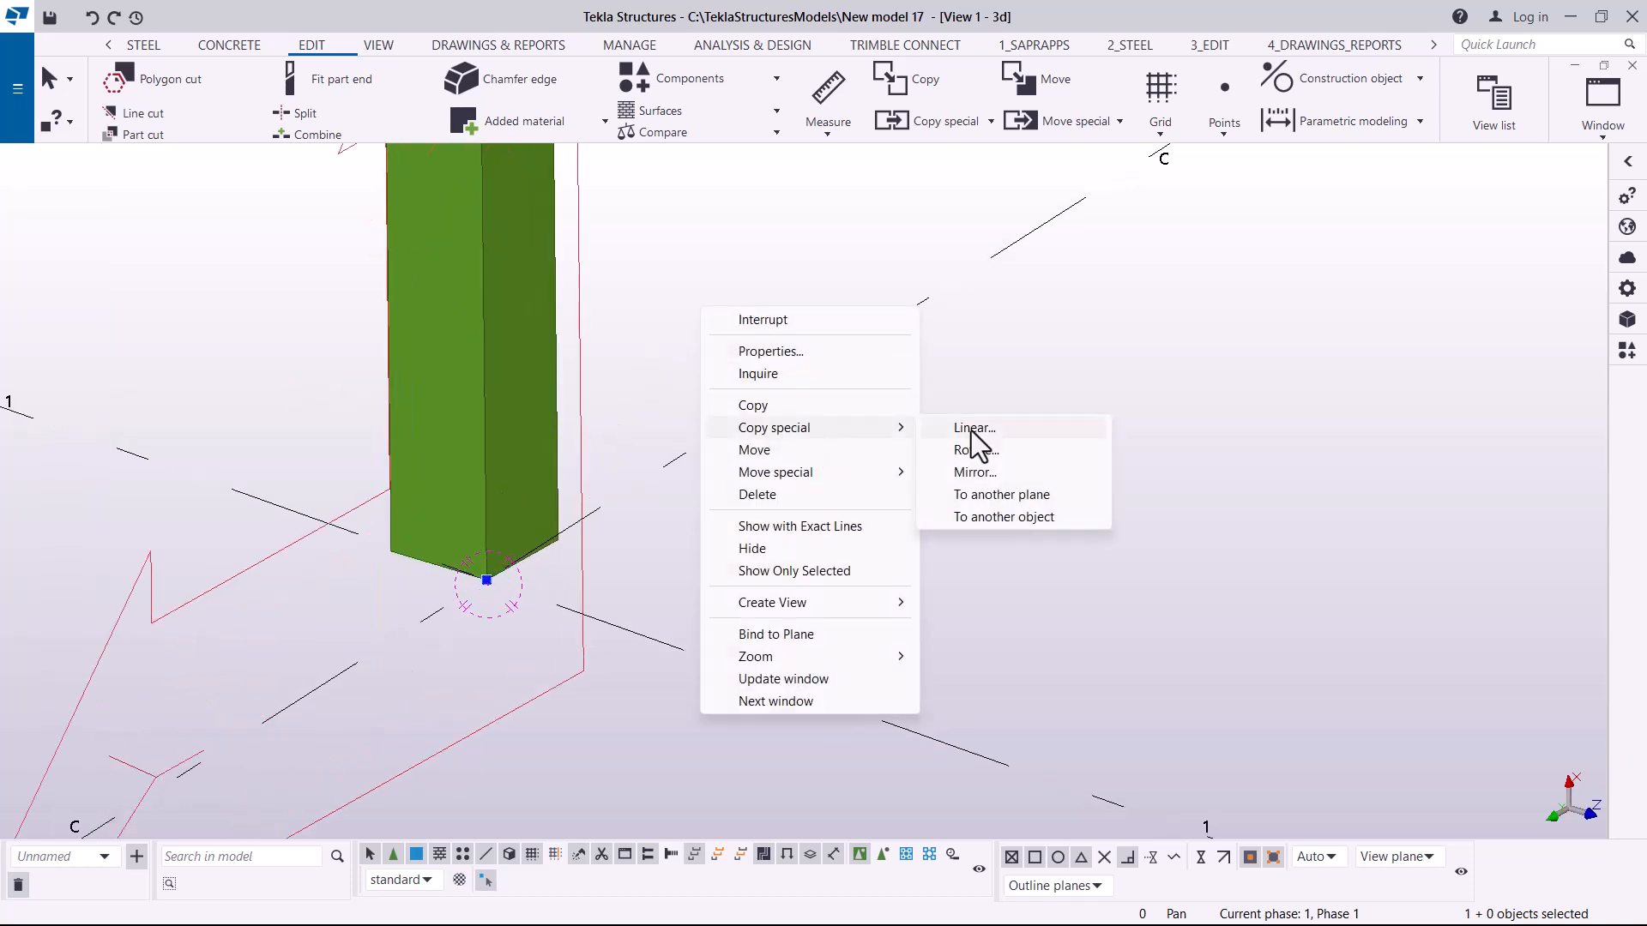
pyautogui.click(1003, 427)
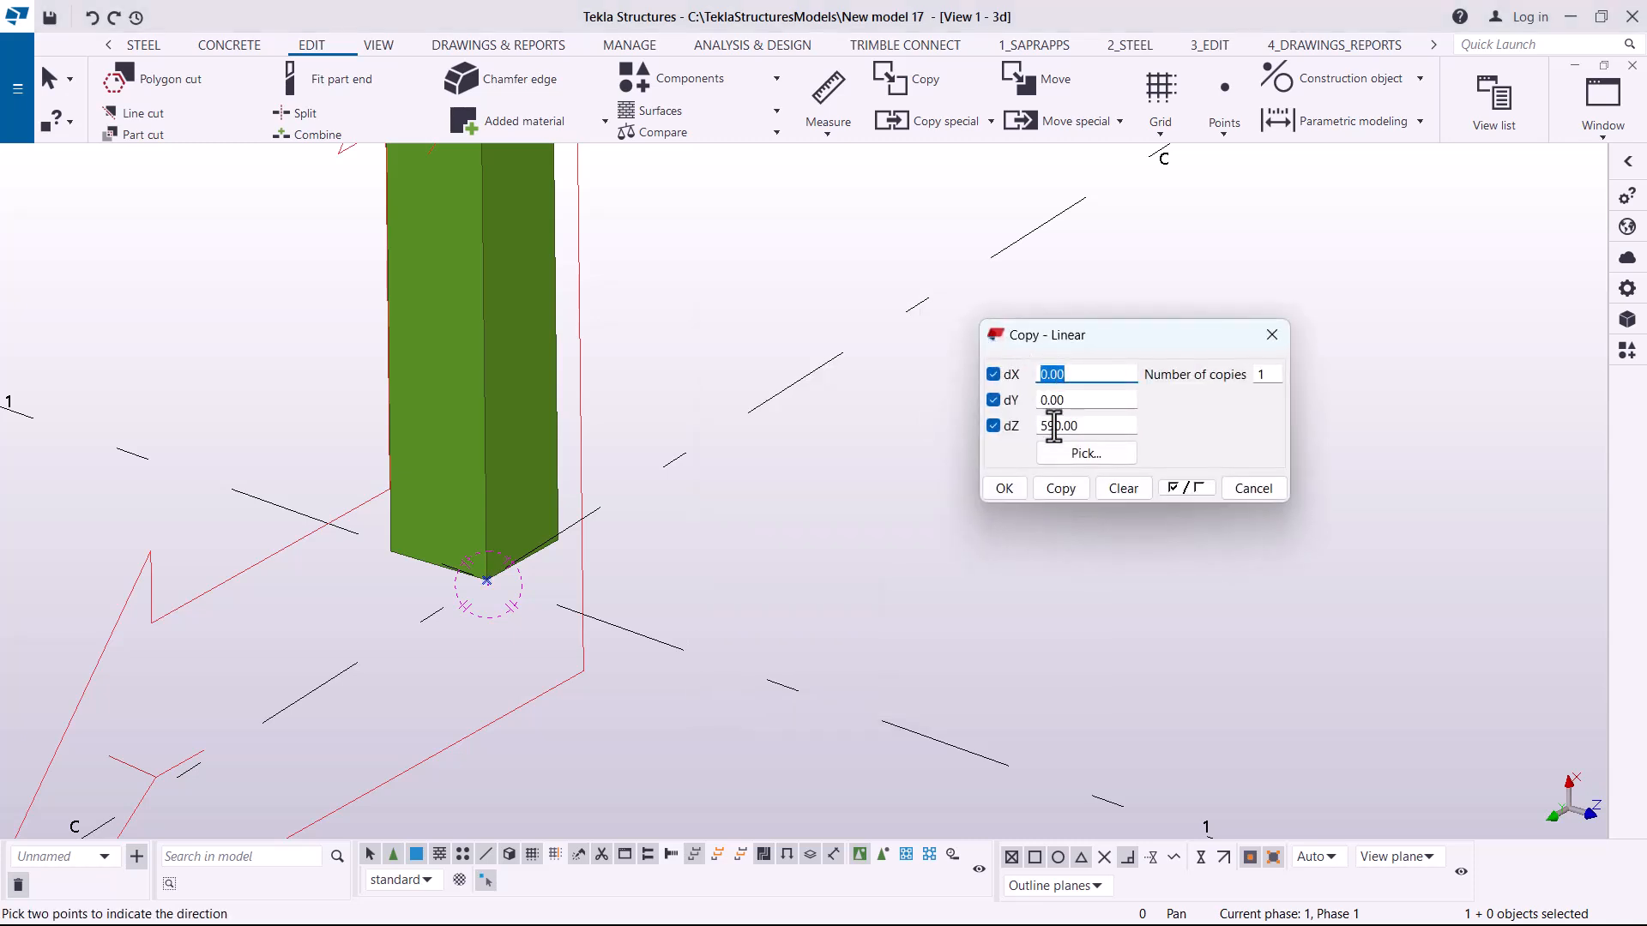
pyautogui.doubleClick(1080, 426)
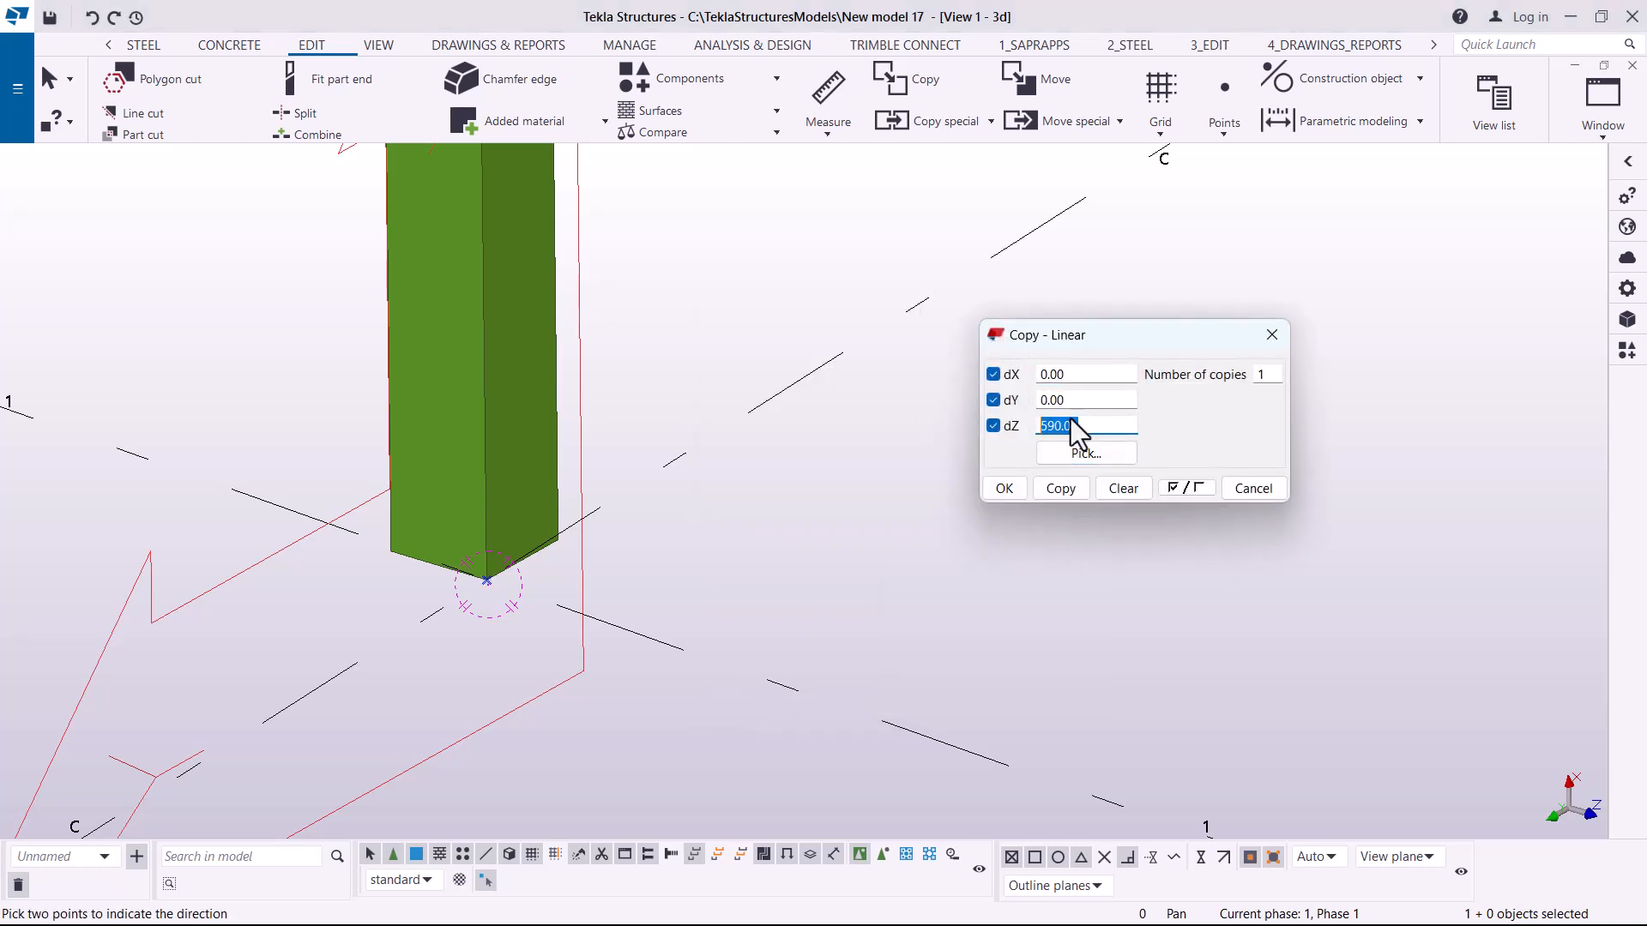
pyautogui.rightClick(1058, 427)
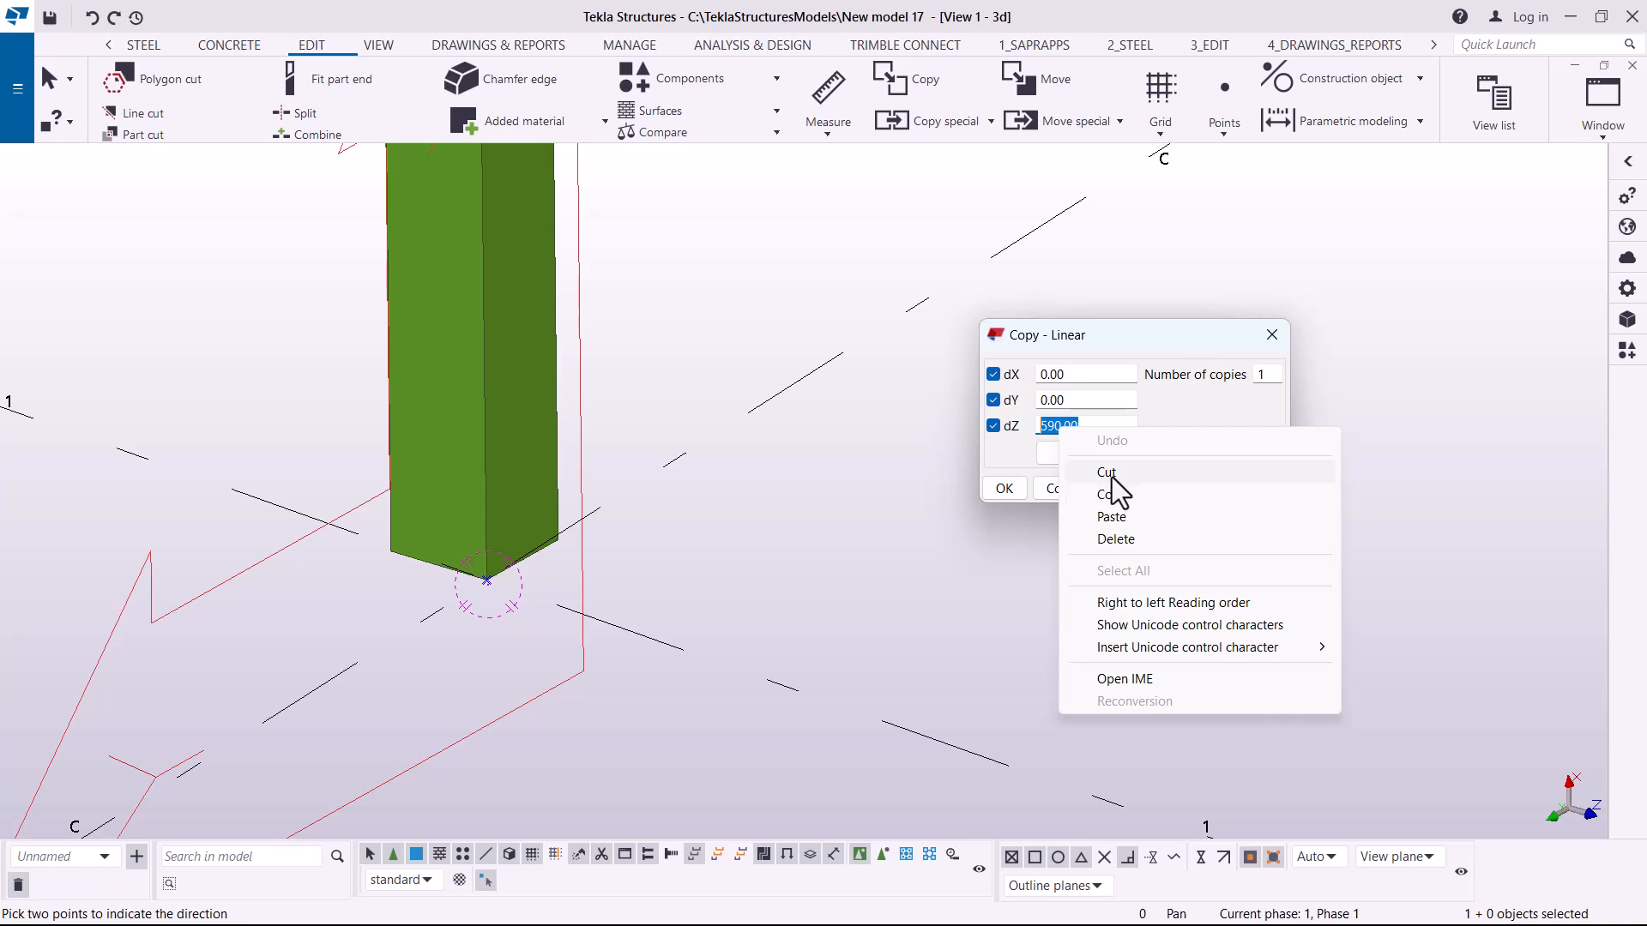
pyautogui.click(1108, 495)
pyautogui.doubleClick(1064, 374)
pyautogui.moveTo(1019, 381); pyautogui.dragTo(1020, 381)
pyautogui.rightClick(1055, 375)
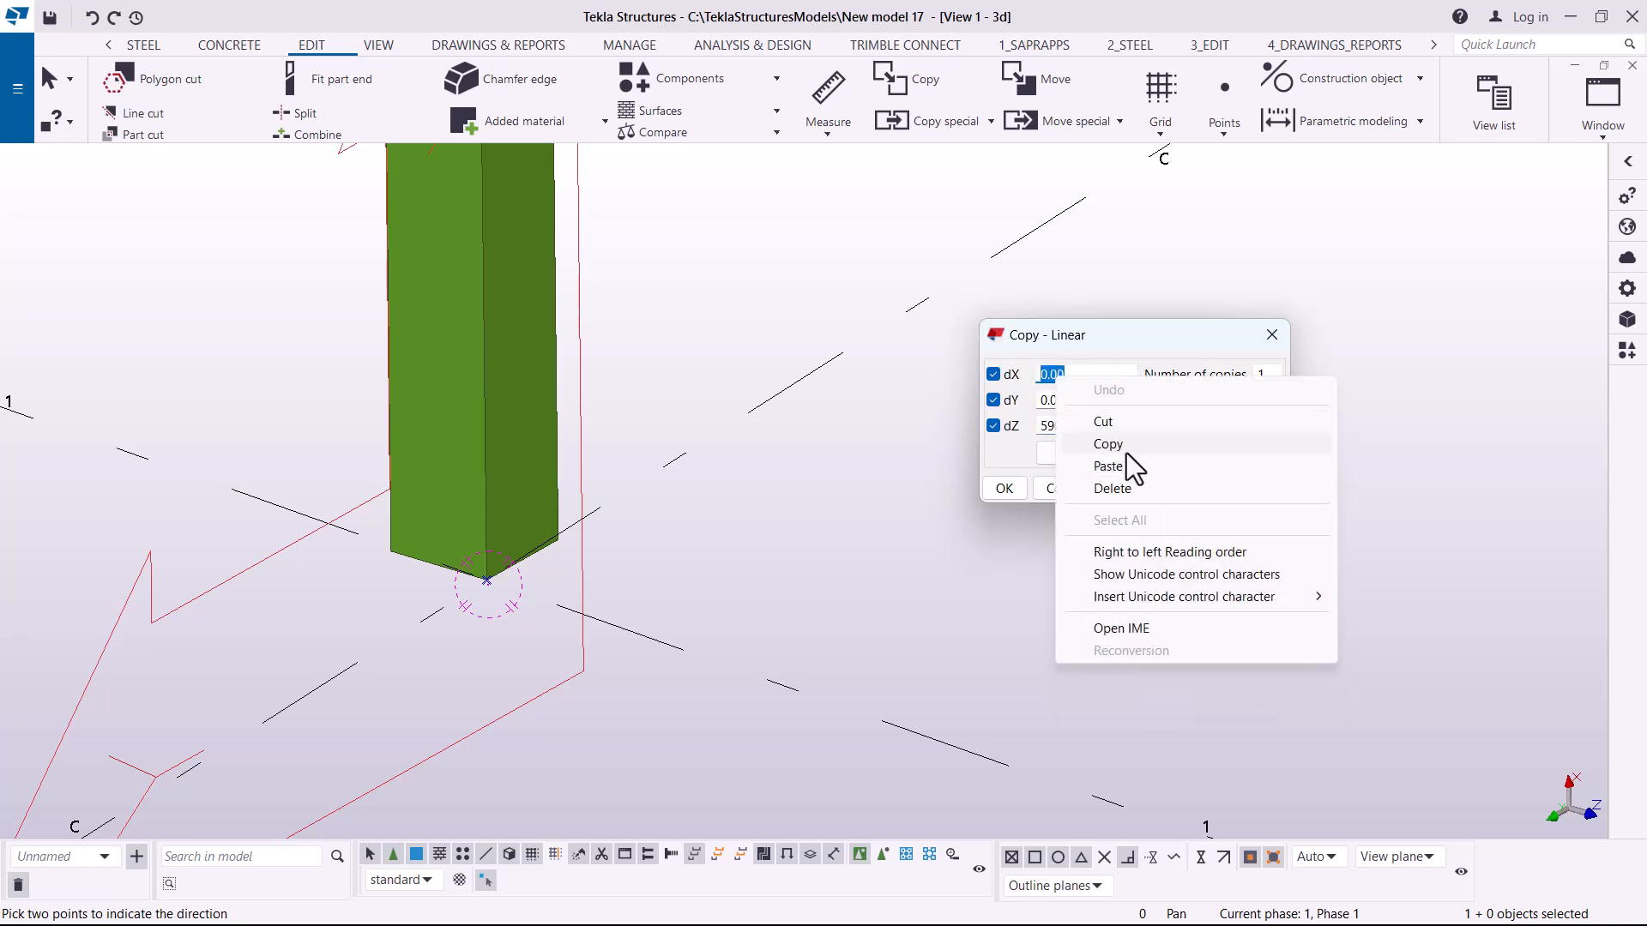
pyautogui.click(1107, 467)
# Set dZ to 0, create the copied point along the leg and end the copy command.
pyautogui.moveTo(1084, 427); pyautogui.dragTo(1005, 428)
pyautogui.write('0')
pyautogui.click(1055, 489)
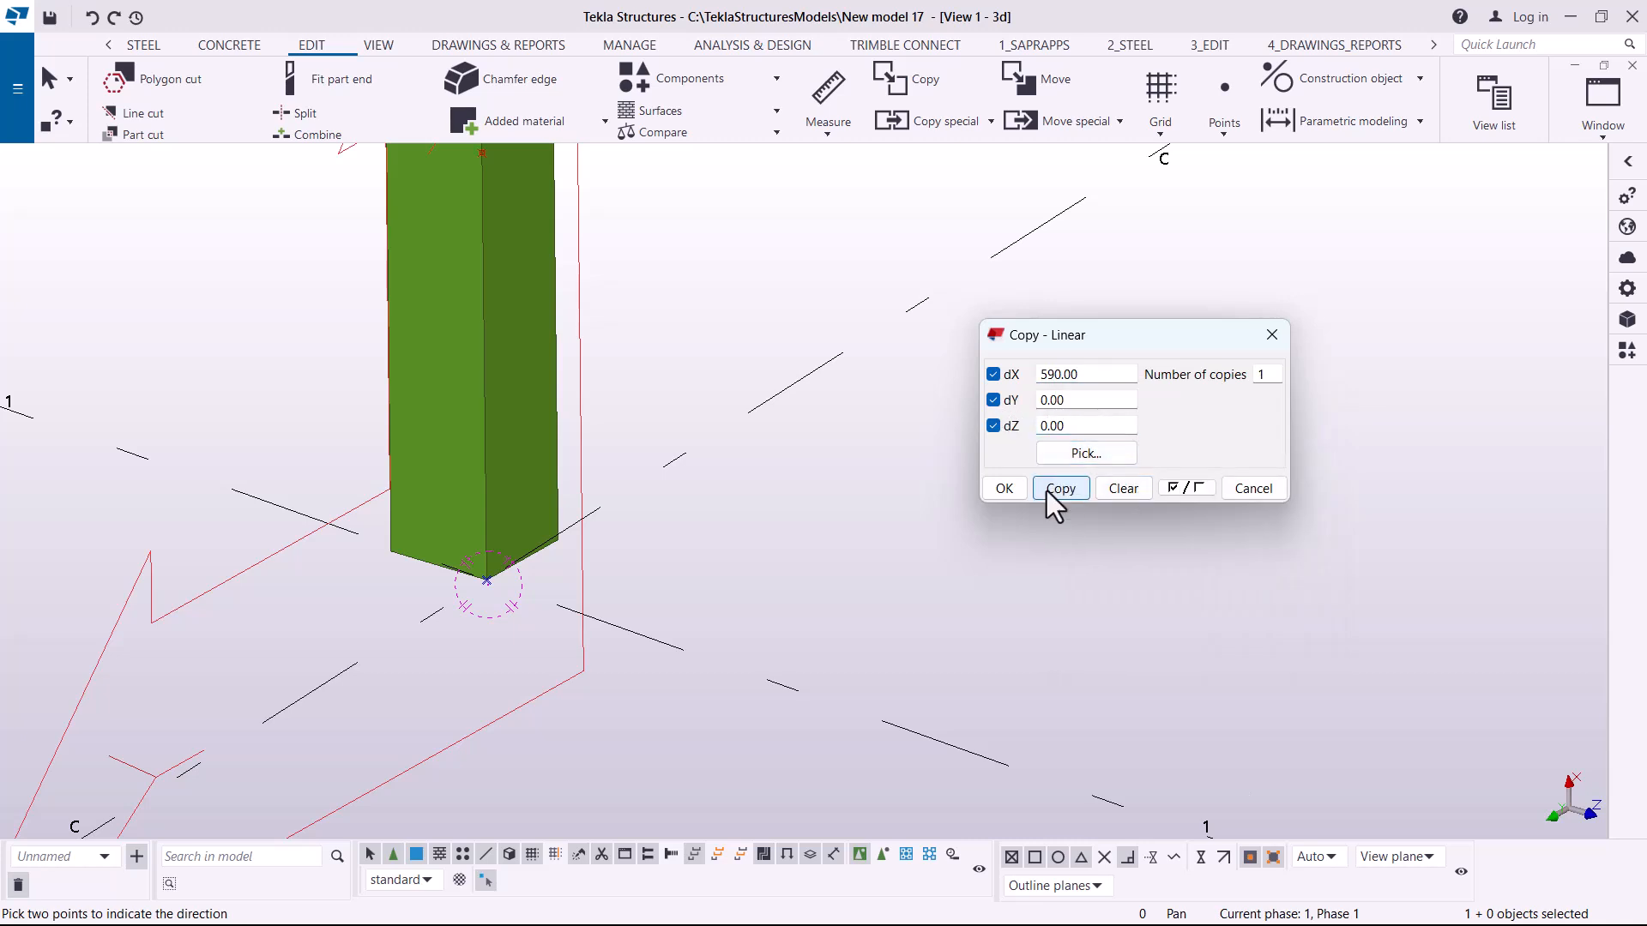
pyautogui.click(1003, 488)
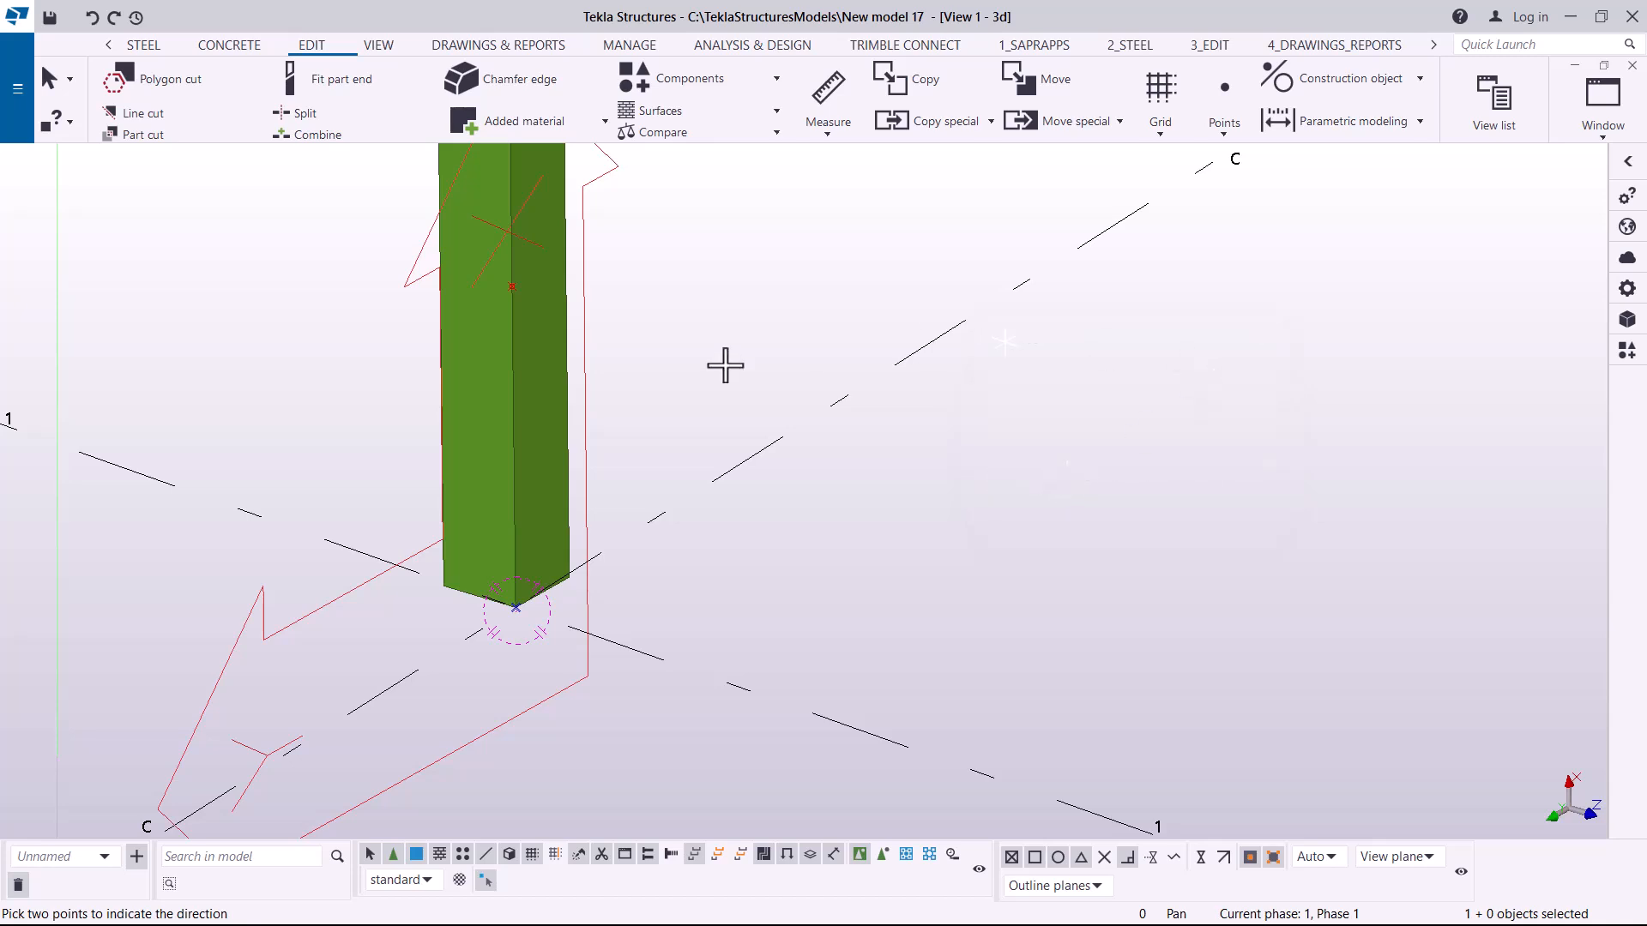
pyautogui.rightClick(673, 302)
pyautogui.click(735, 312)
# Copy the new point on the leg's edge linearly with dX -10 and end the copy command.
pyautogui.scroll(5, 514, 282)
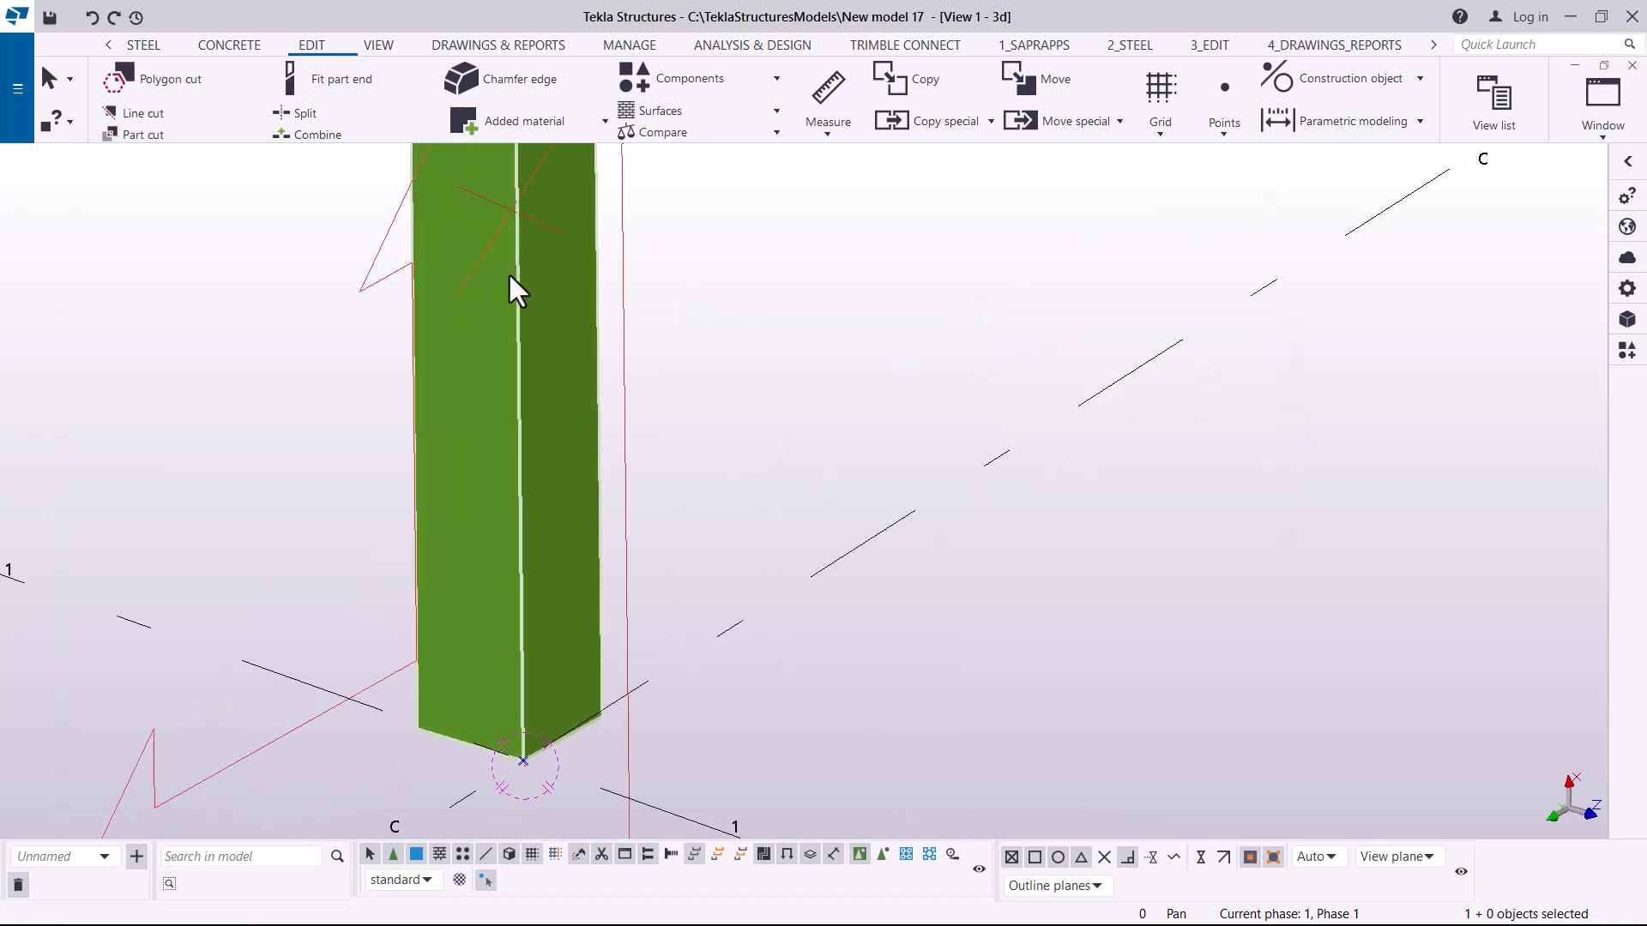
pyautogui.scroll(2, 531, 294)
pyautogui.click(530, 294)
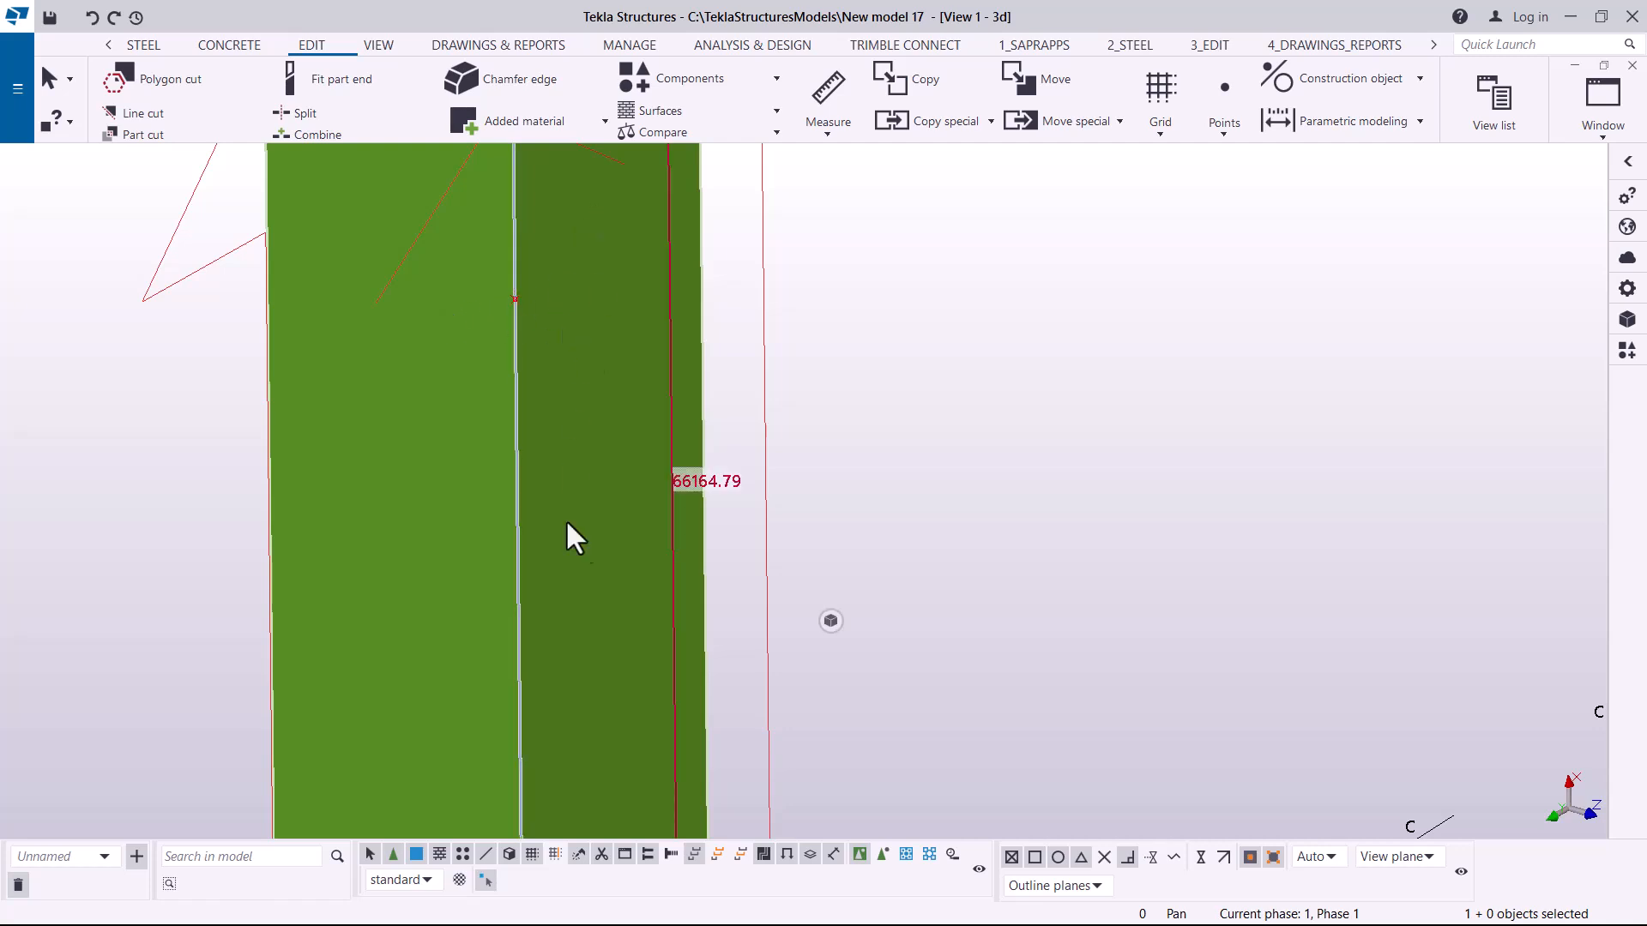
pyautogui.scroll(2, 518, 287)
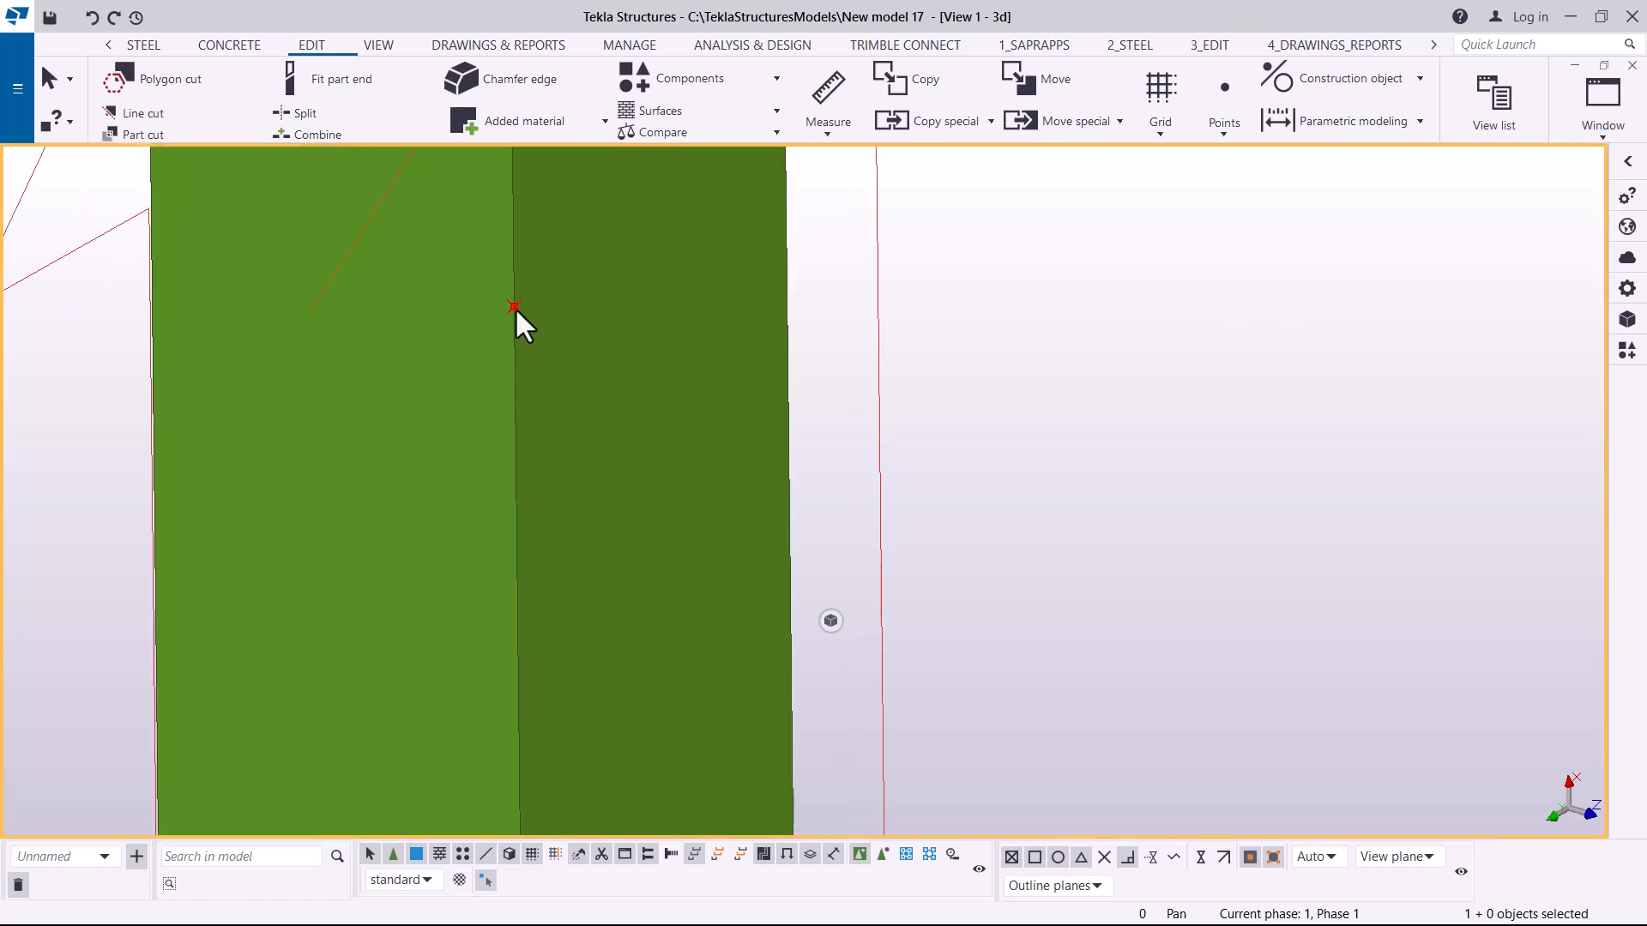
pyautogui.rightClick(515, 307)
pyautogui.moveTo(614, 434)
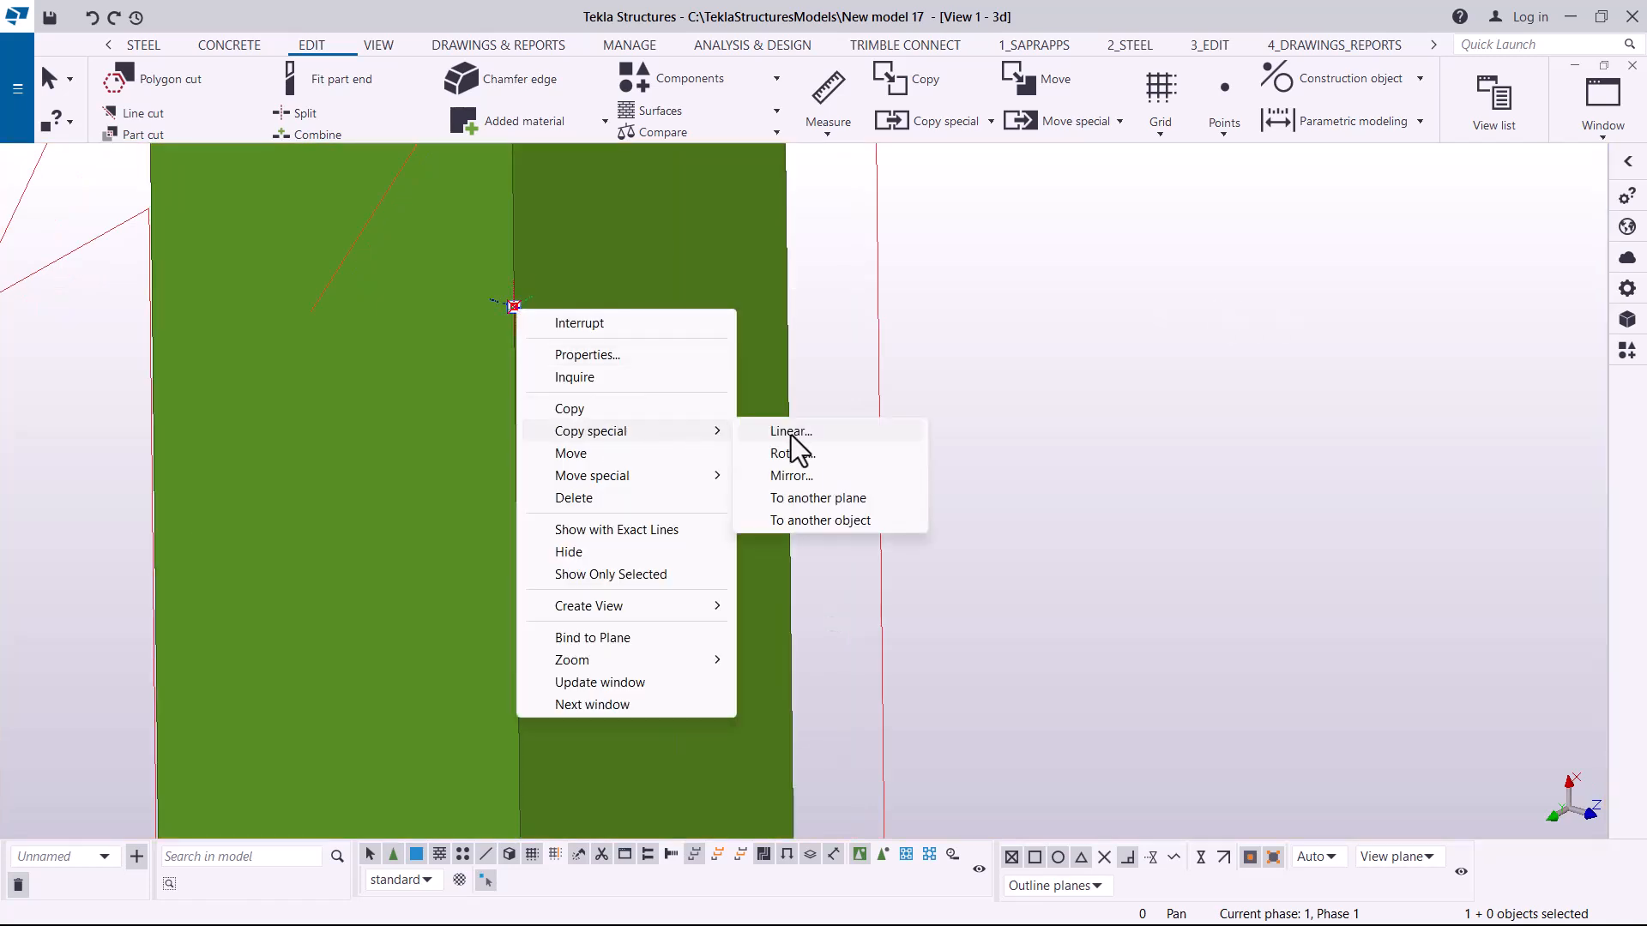
pyautogui.click(778, 429)
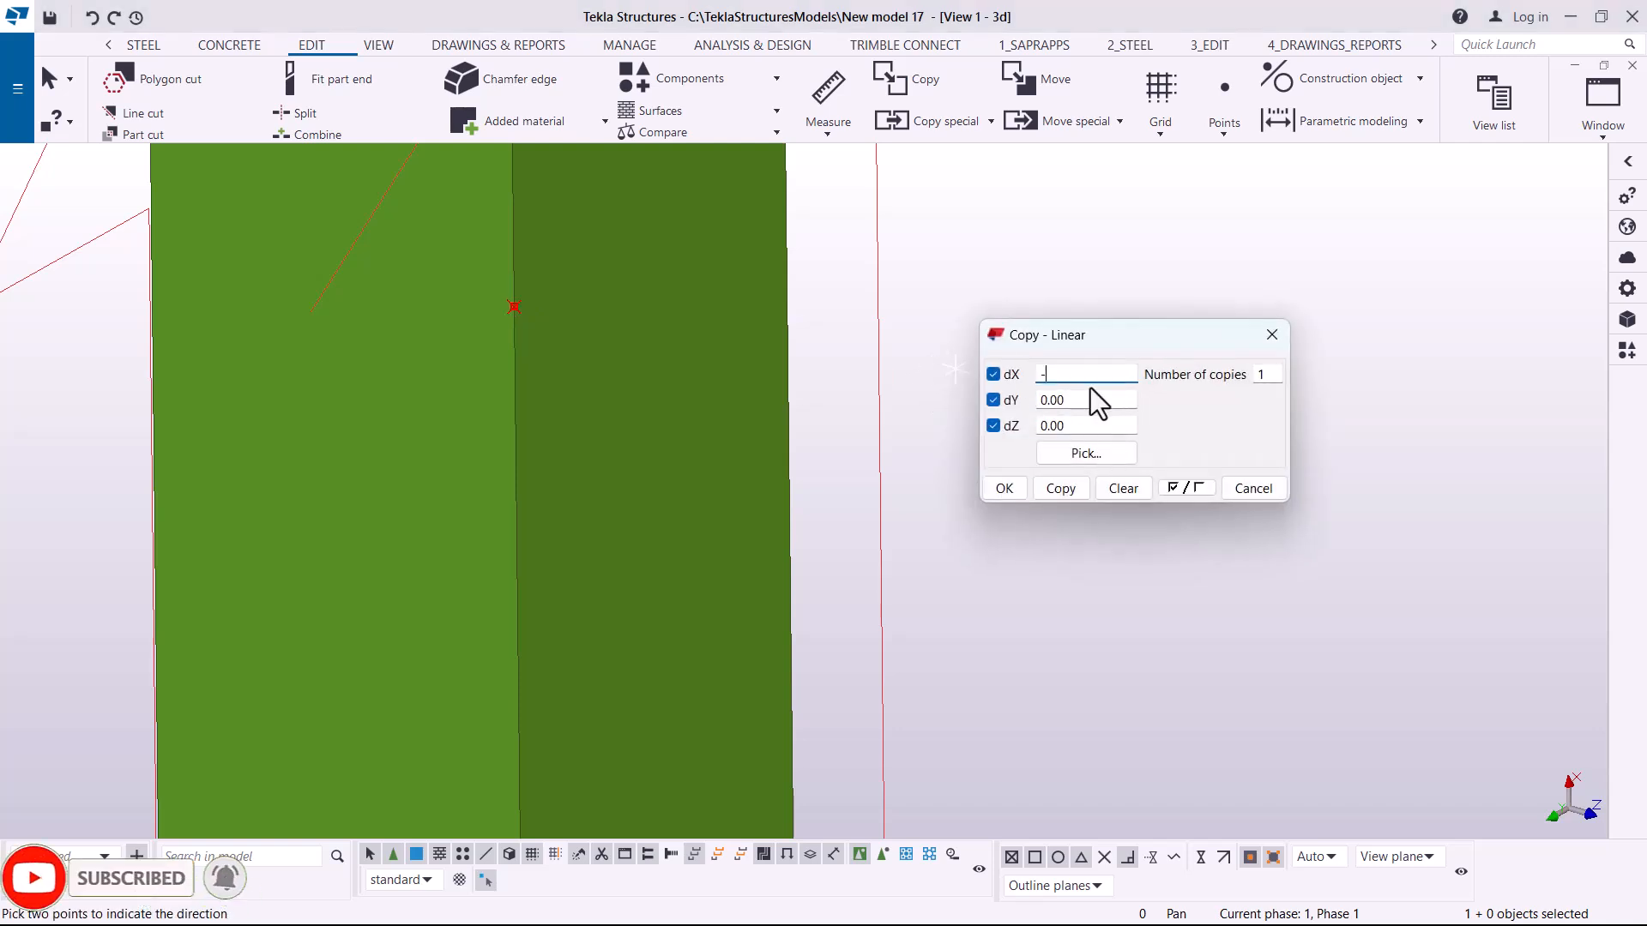
pyautogui.click(1072, 488)
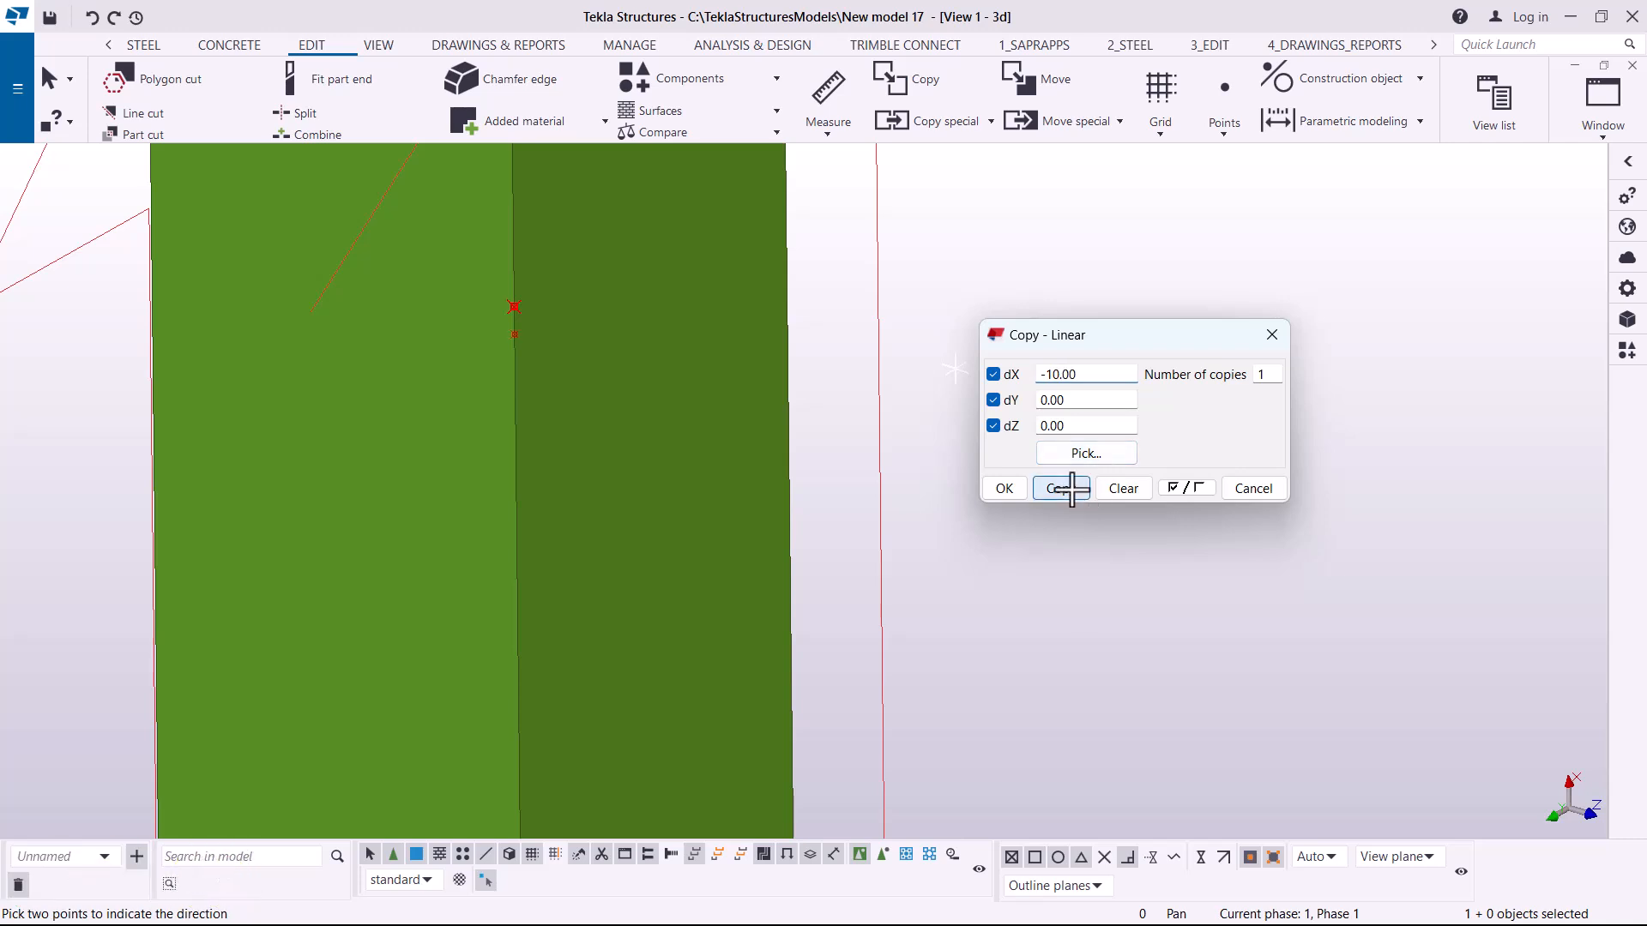
pyautogui.click(1002, 491)
pyautogui.rightClick(945, 295)
pyautogui.click(993, 304)
# Copy the upper of the two offset points, using the lower one as origin and the base corner point as destination.
pyautogui.scroll(-5, 549, 343)
pyautogui.scroll(4, 543, 348)
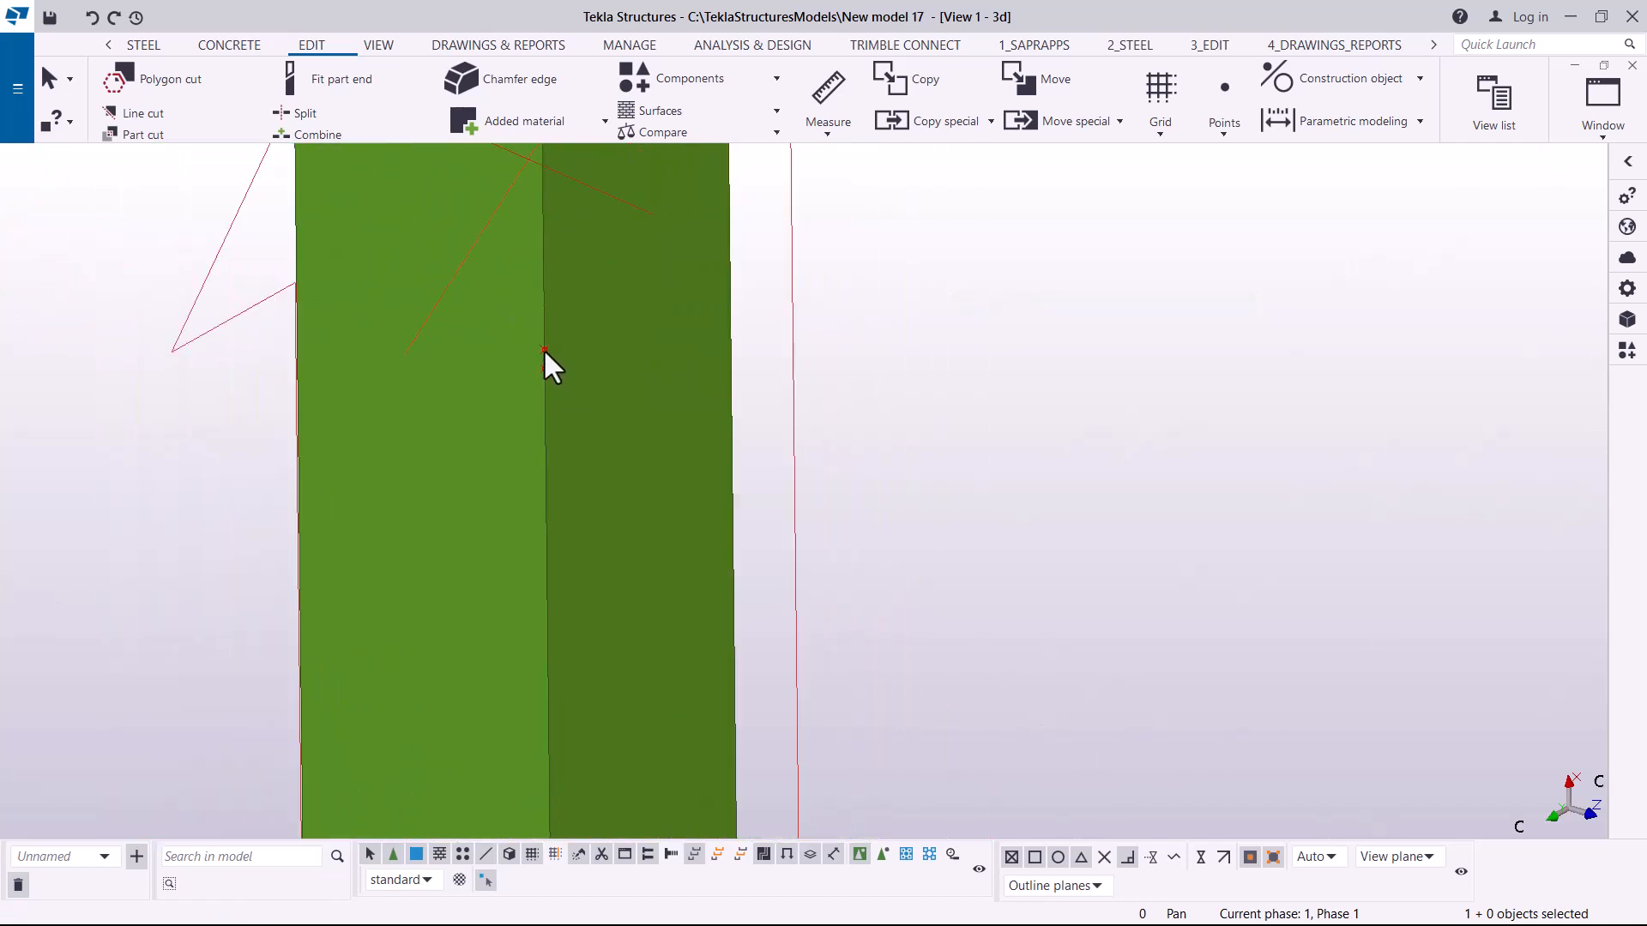
pyautogui.scroll(-1, 543, 348)
pyautogui.click(955, 336)
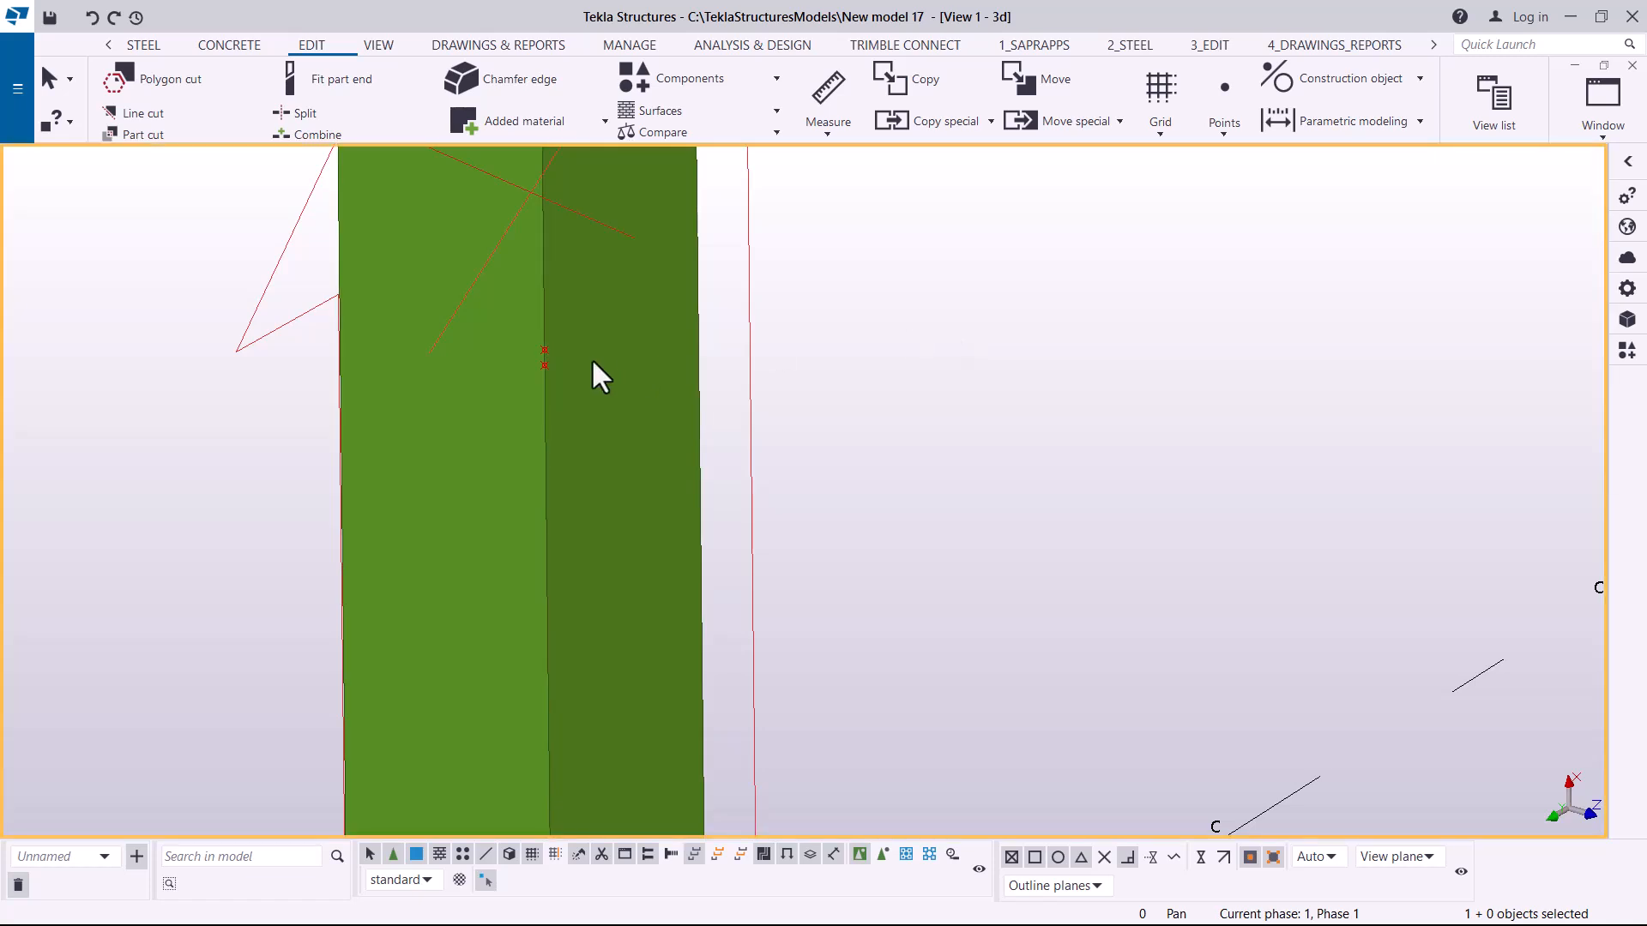
pyautogui.click(543, 347)
pyautogui.rightClick(544, 348)
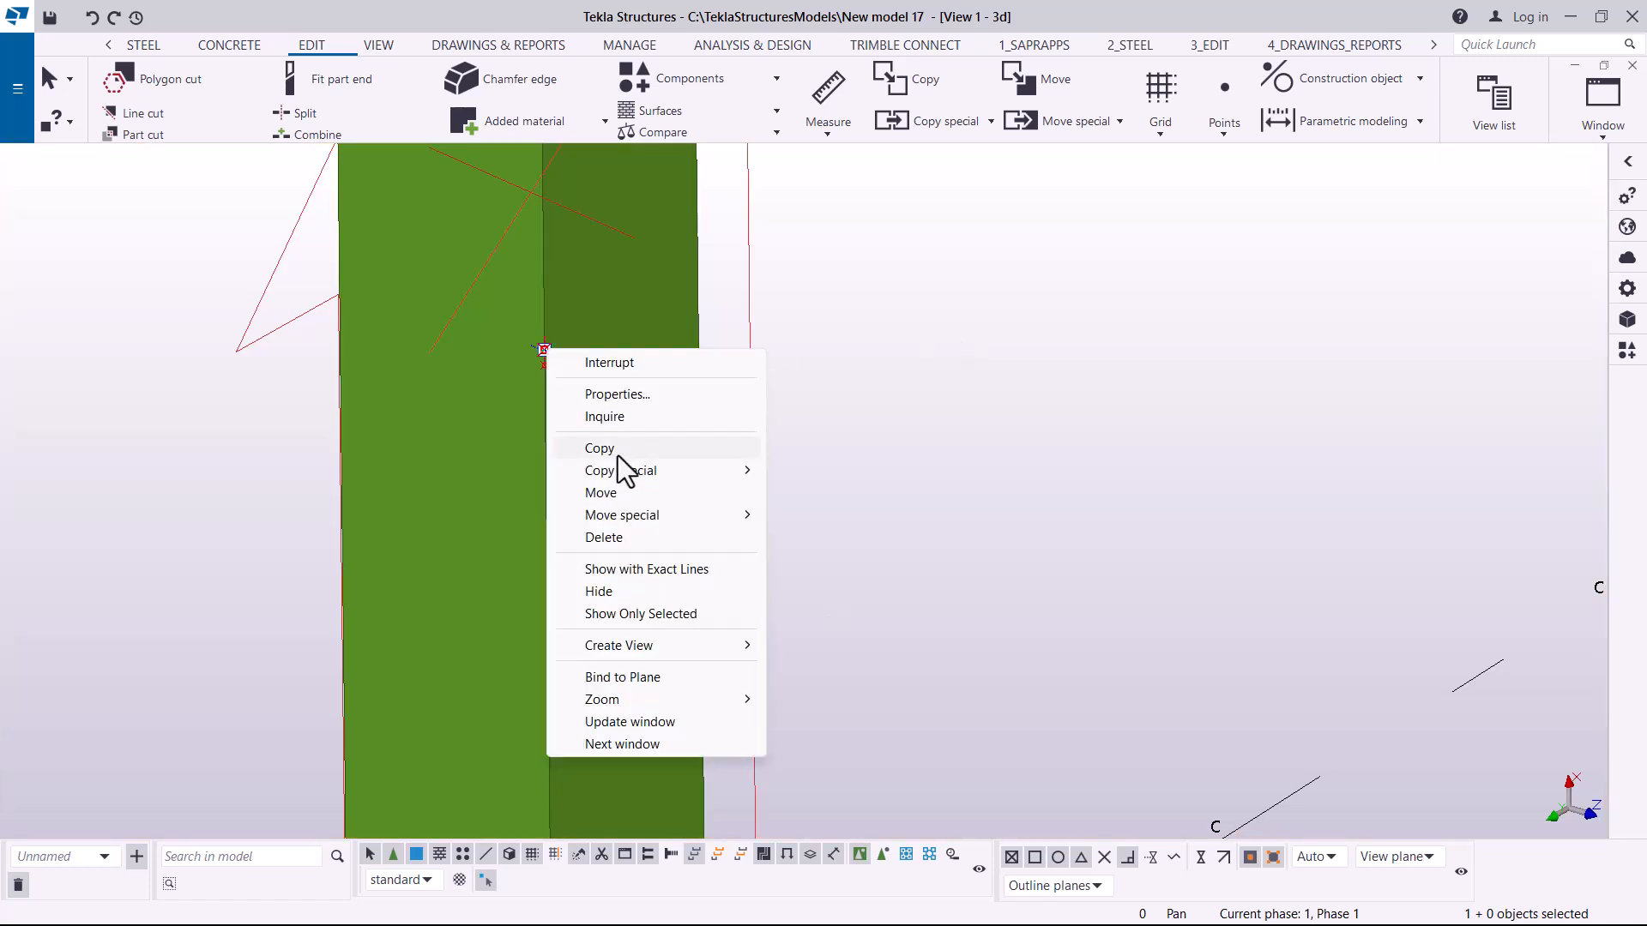
pyautogui.click(592, 445)
pyautogui.scroll(2, 562, 374)
pyautogui.scroll(1, 561, 374)
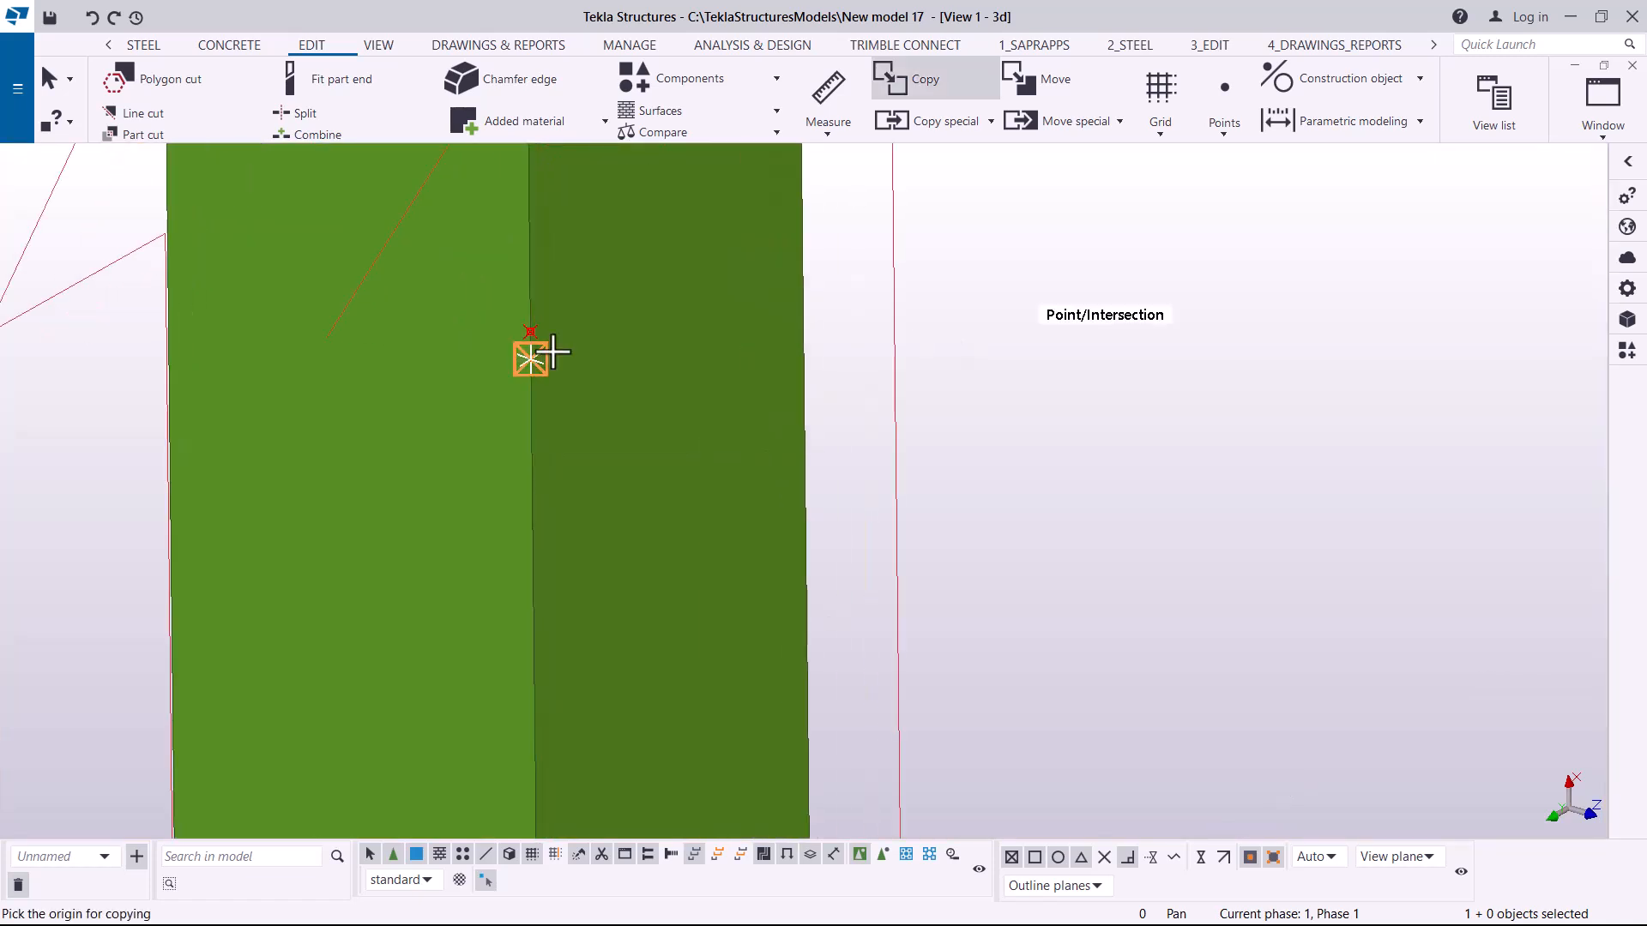
pyautogui.click(529, 353)
pyautogui.scroll(-3, 569, 291)
pyautogui.scroll(5, 566, 549)
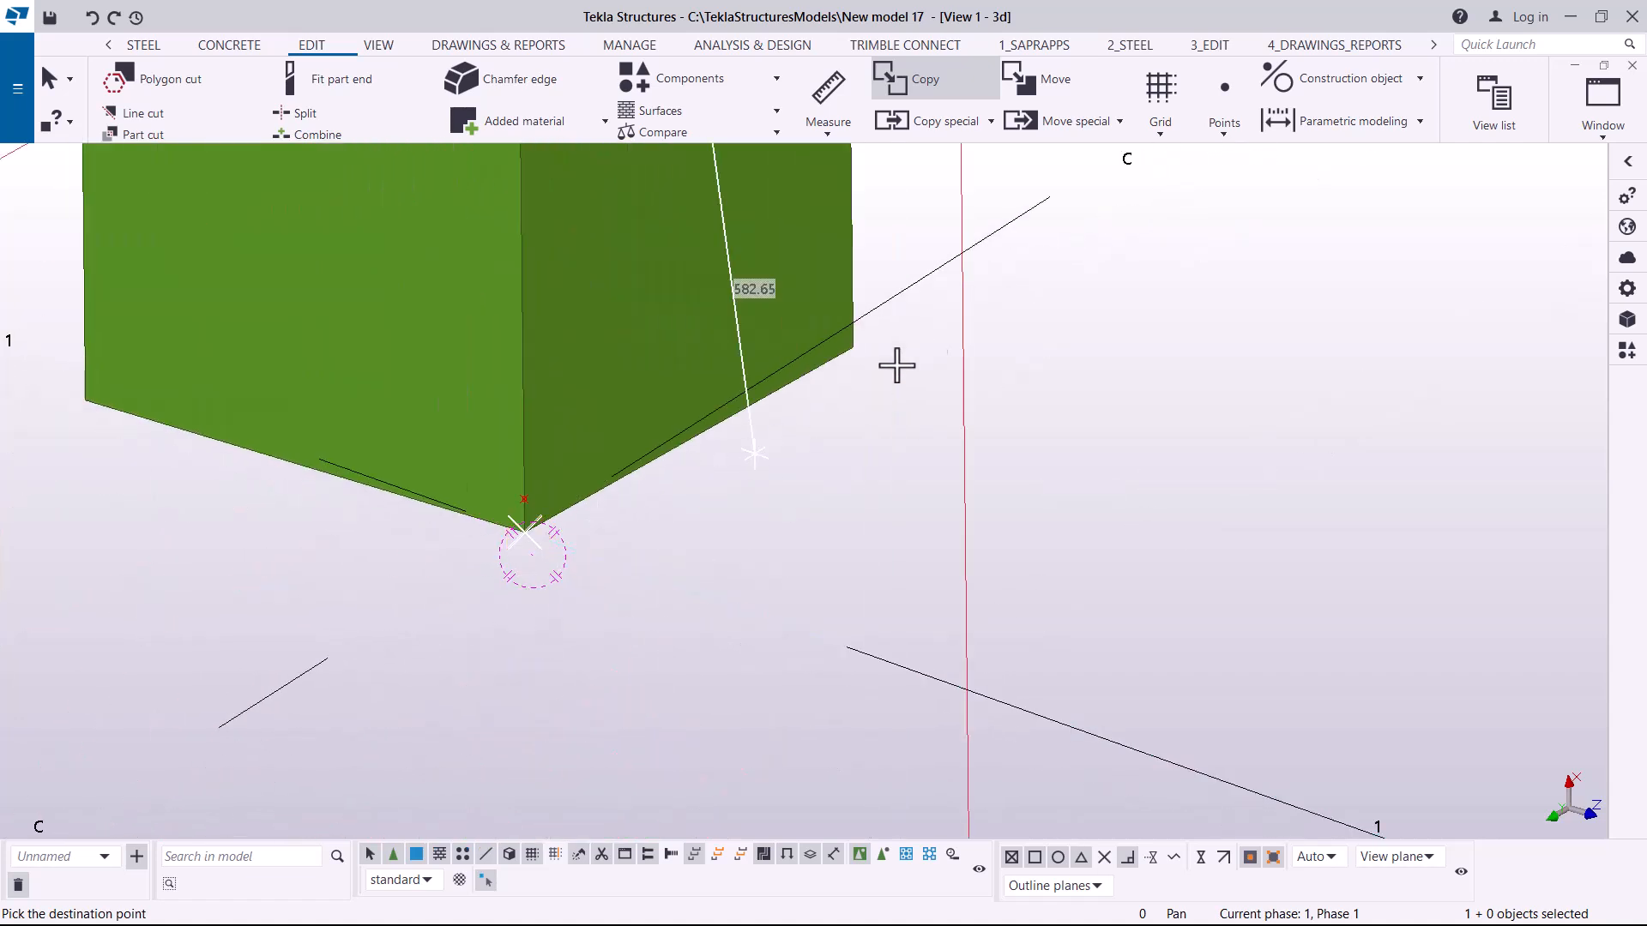
pyautogui.rightClick(1077, 309)
pyautogui.click(1134, 319)
# Select only the two points at the leg's base and copy them linearly along the leg with dX 6000.
pyautogui.moveTo(760, 397); pyautogui.dragTo(446, 612)
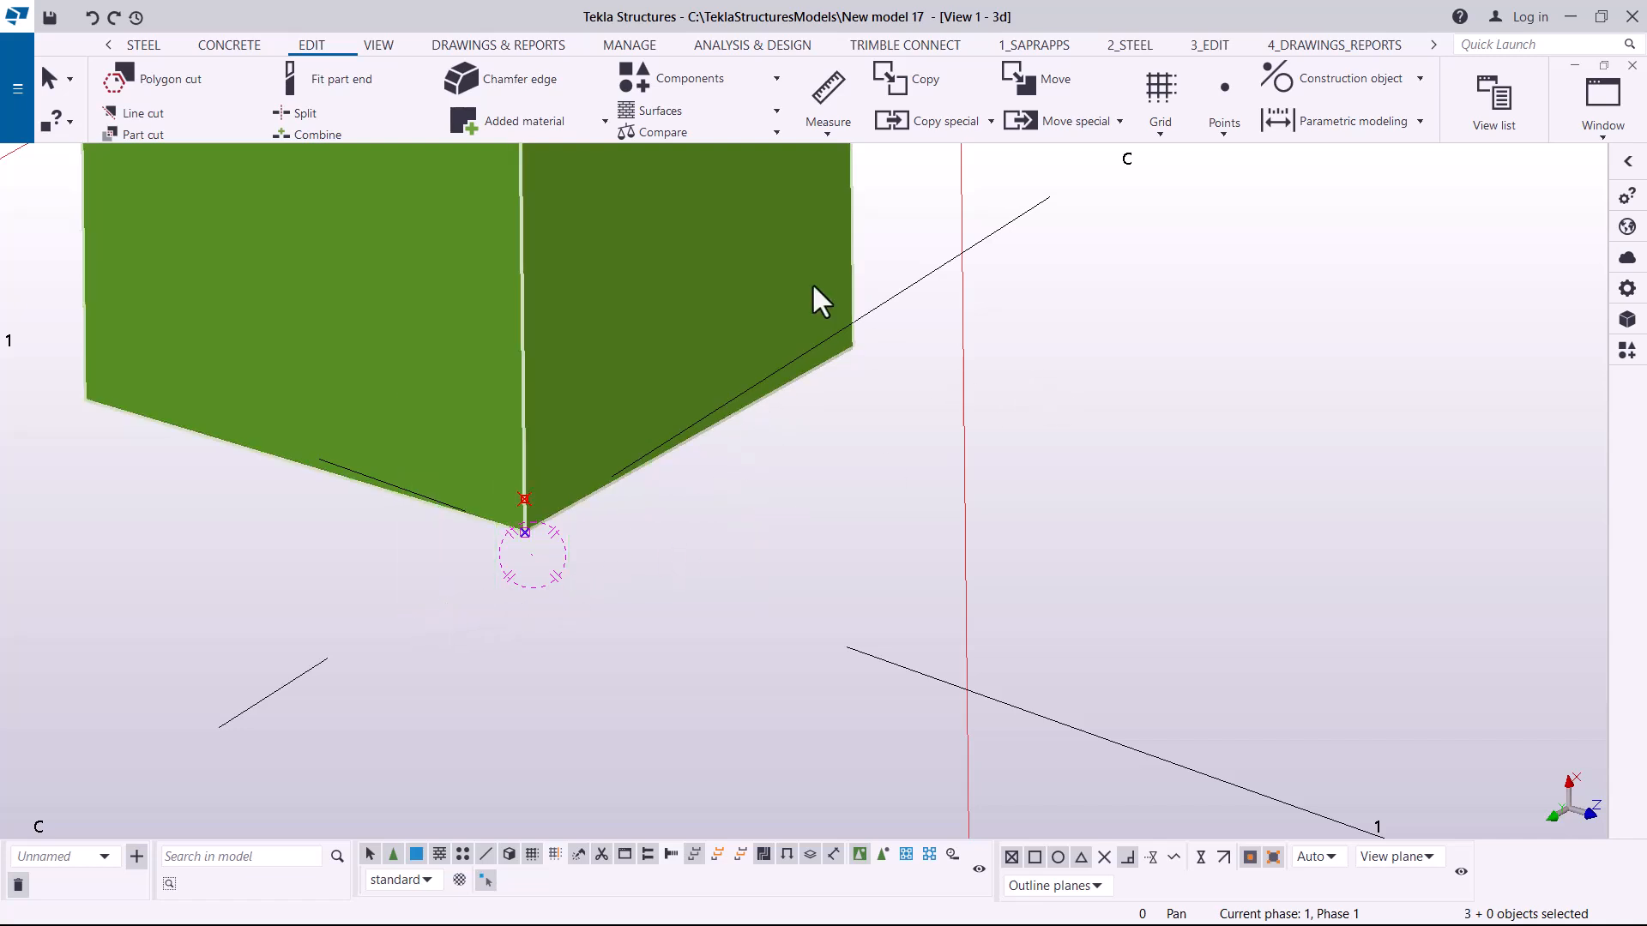
pyautogui.moveTo(859, 200); pyautogui.dragTo(446, 266)
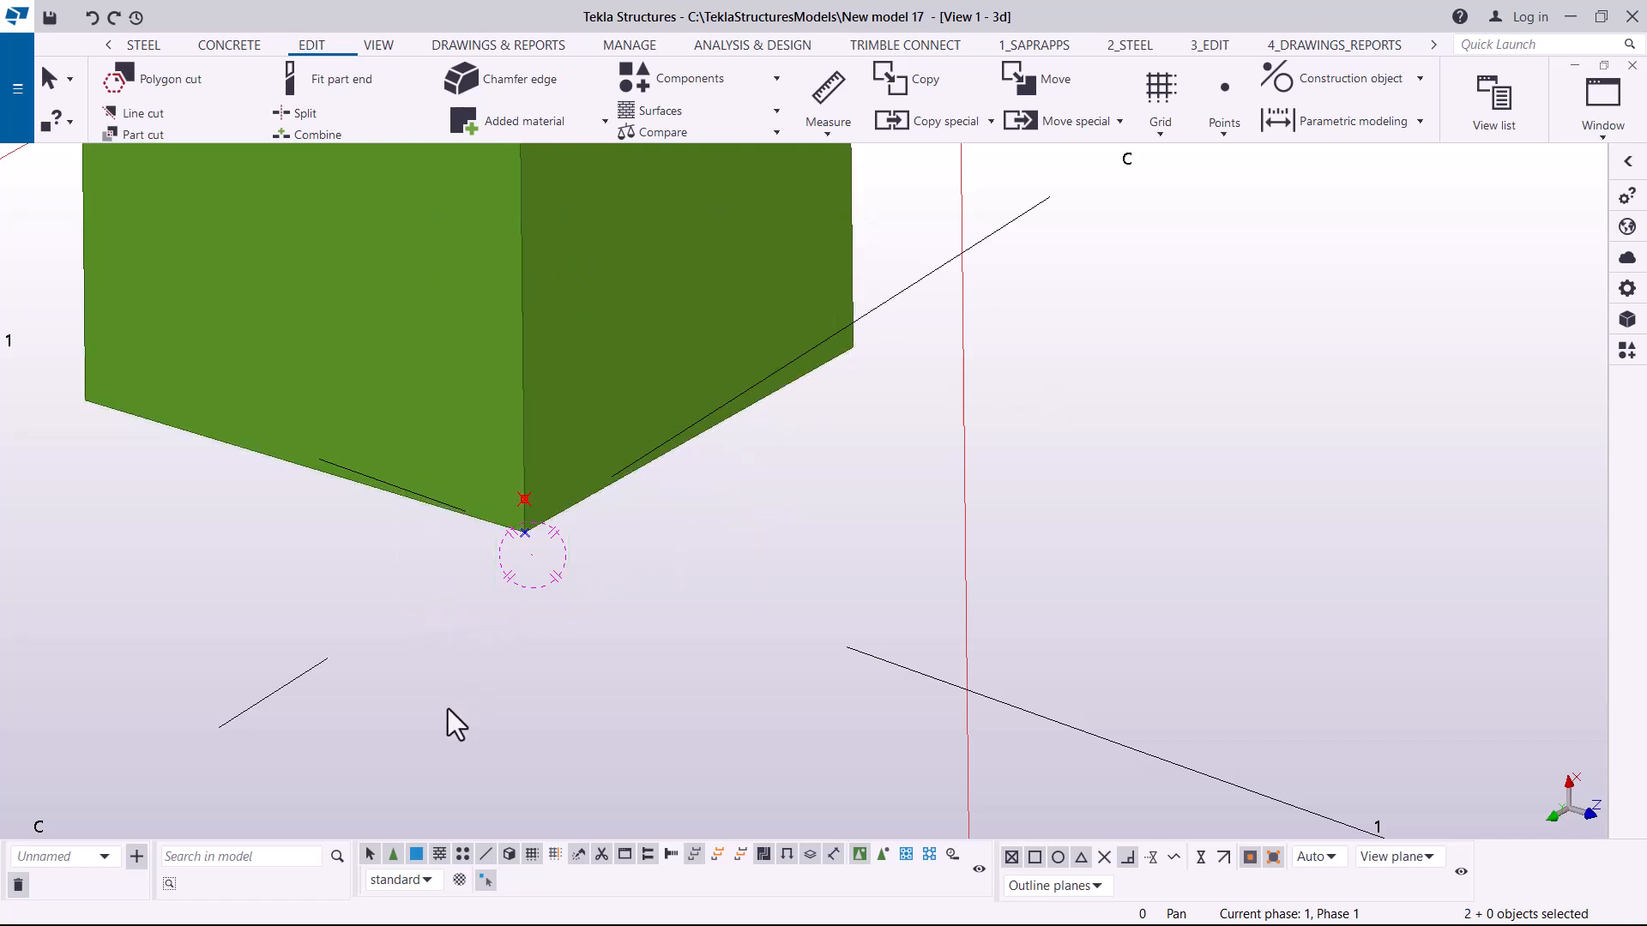
pyautogui.scroll(-2, 448, 722)
pyautogui.rightClick(1010, 422)
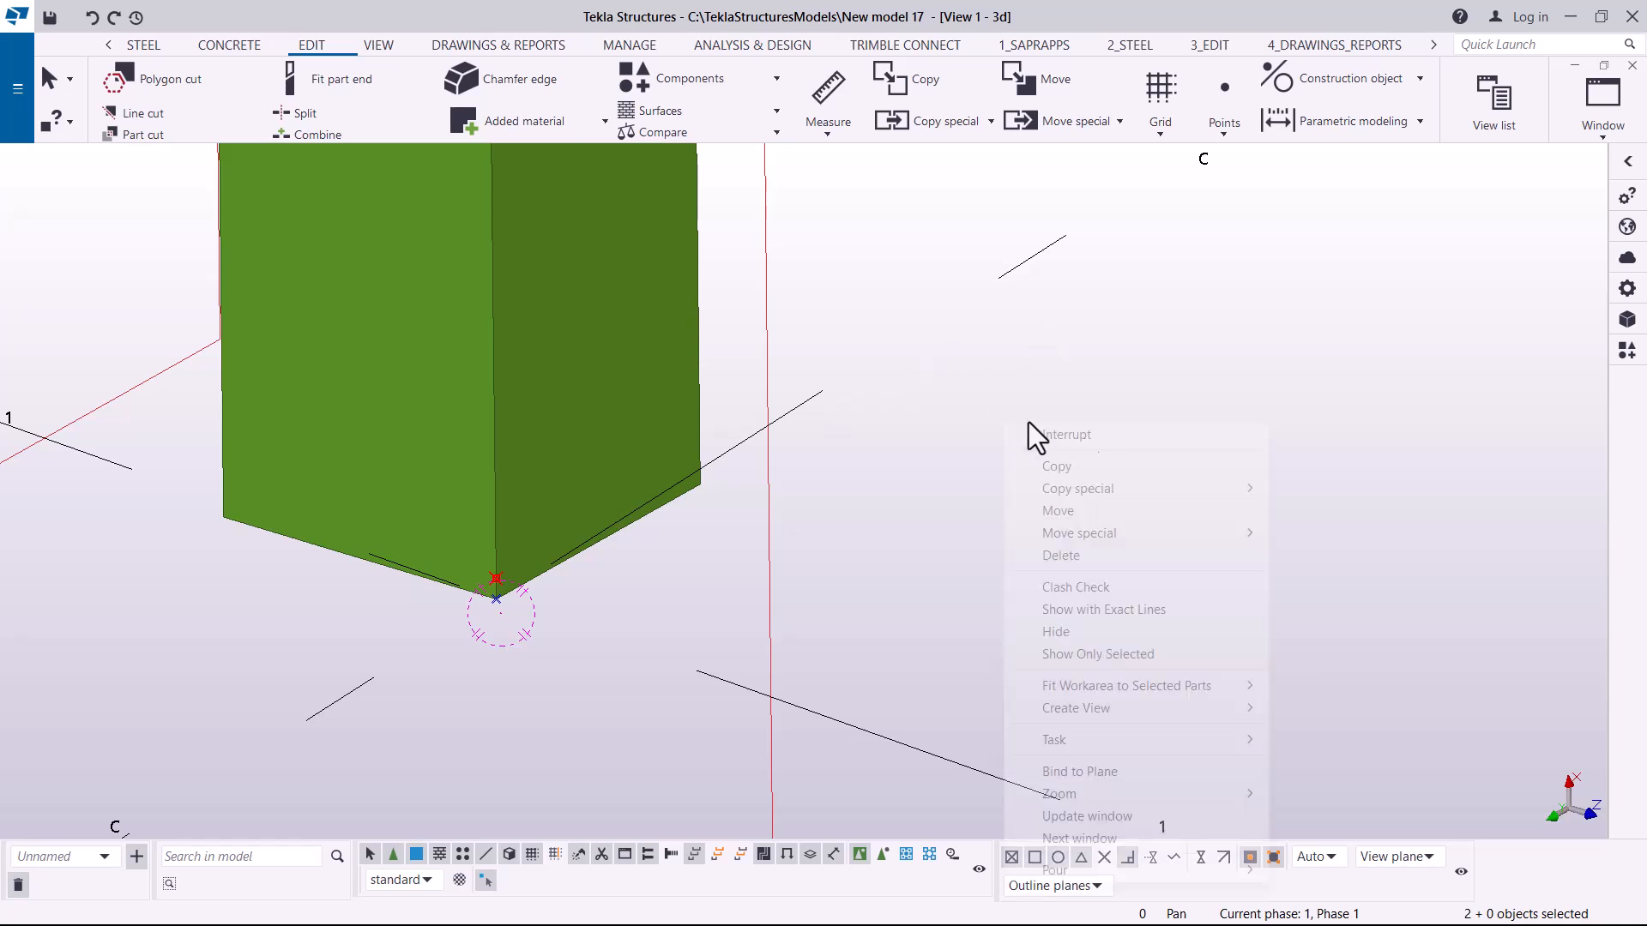
pyautogui.moveTo(1128, 487)
pyautogui.click(1309, 490)
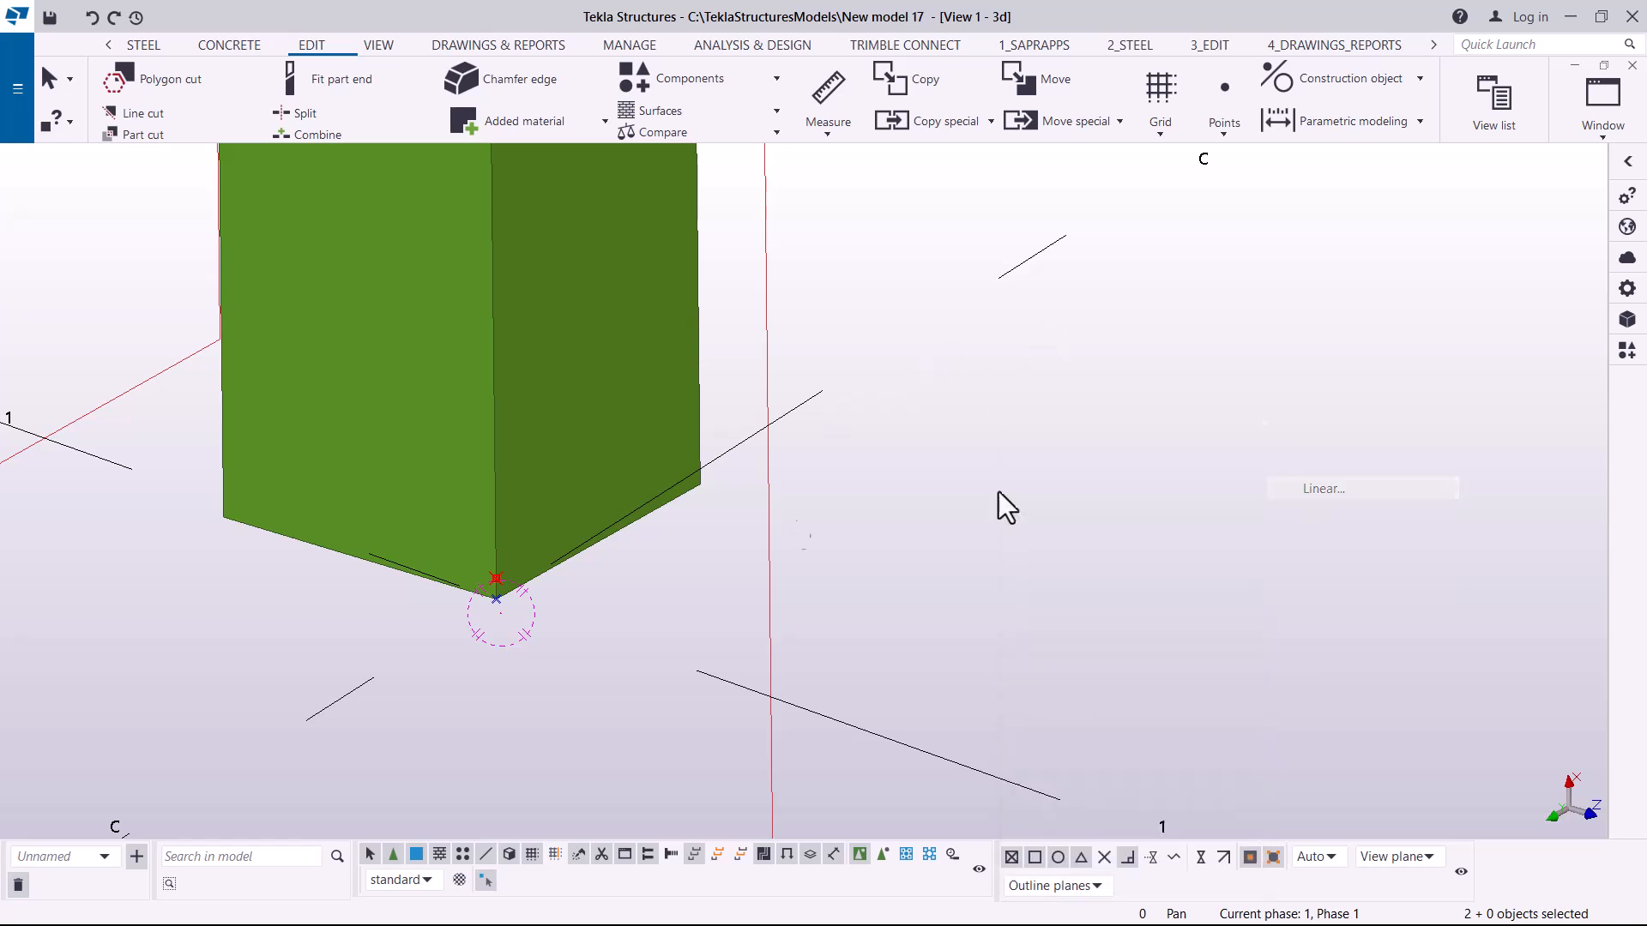
pyautogui.scroll(-3, 488, 736)
pyautogui.scroll(-2, 487, 748)
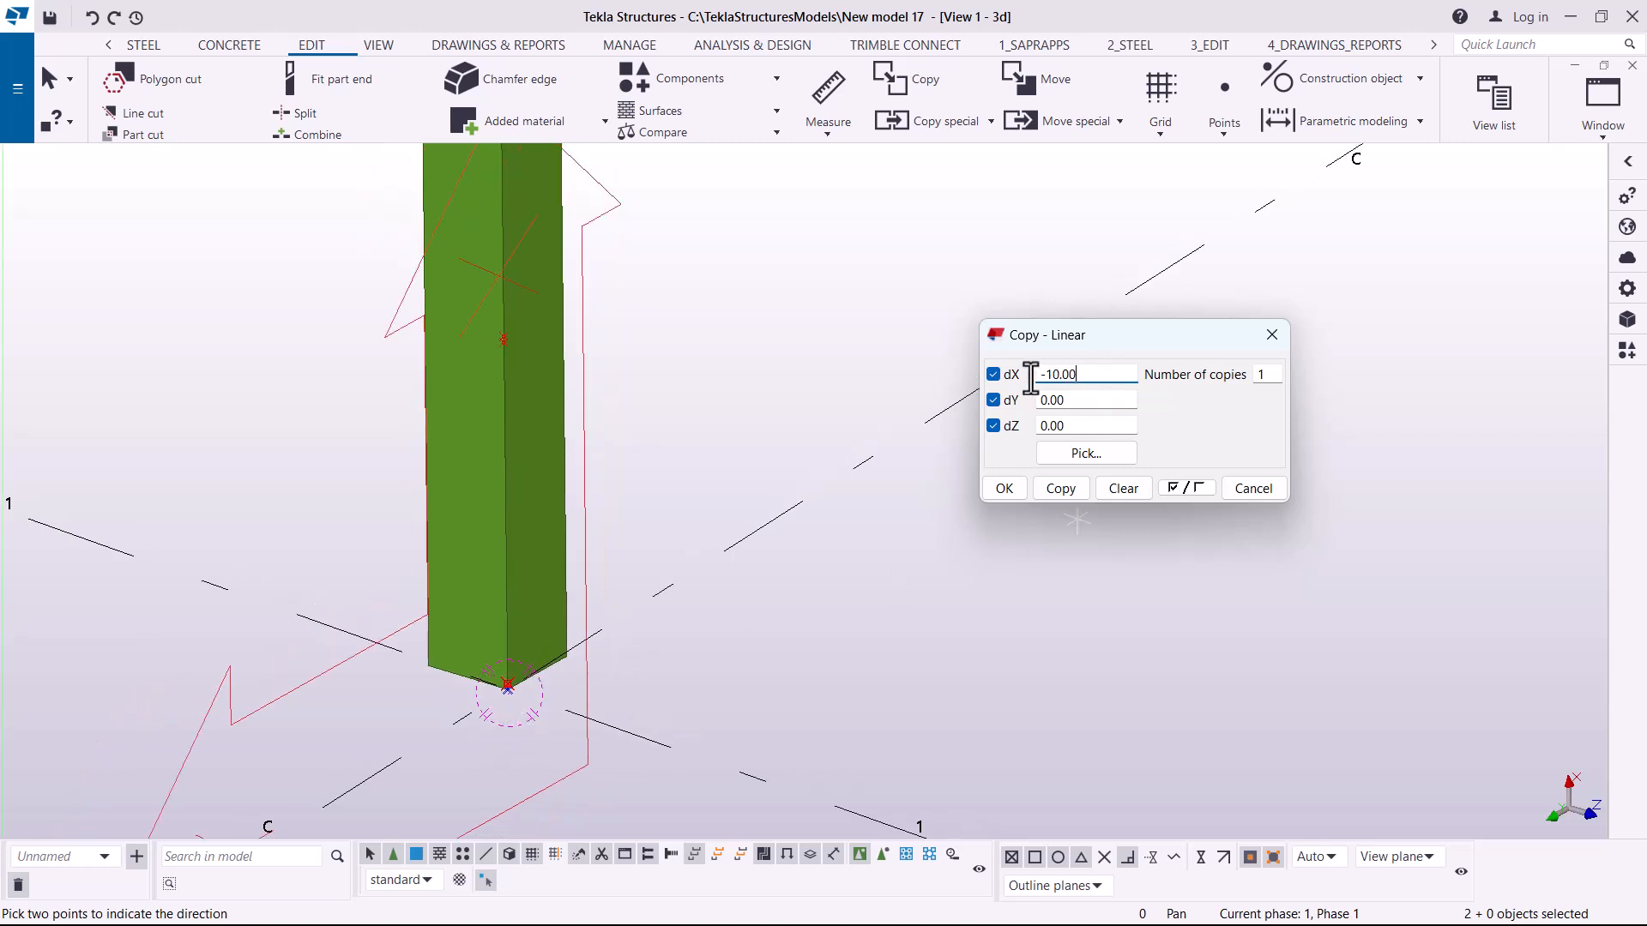
pyautogui.write('6000')
pyautogui.click(1063, 495)
pyautogui.rightClick(865, 319)
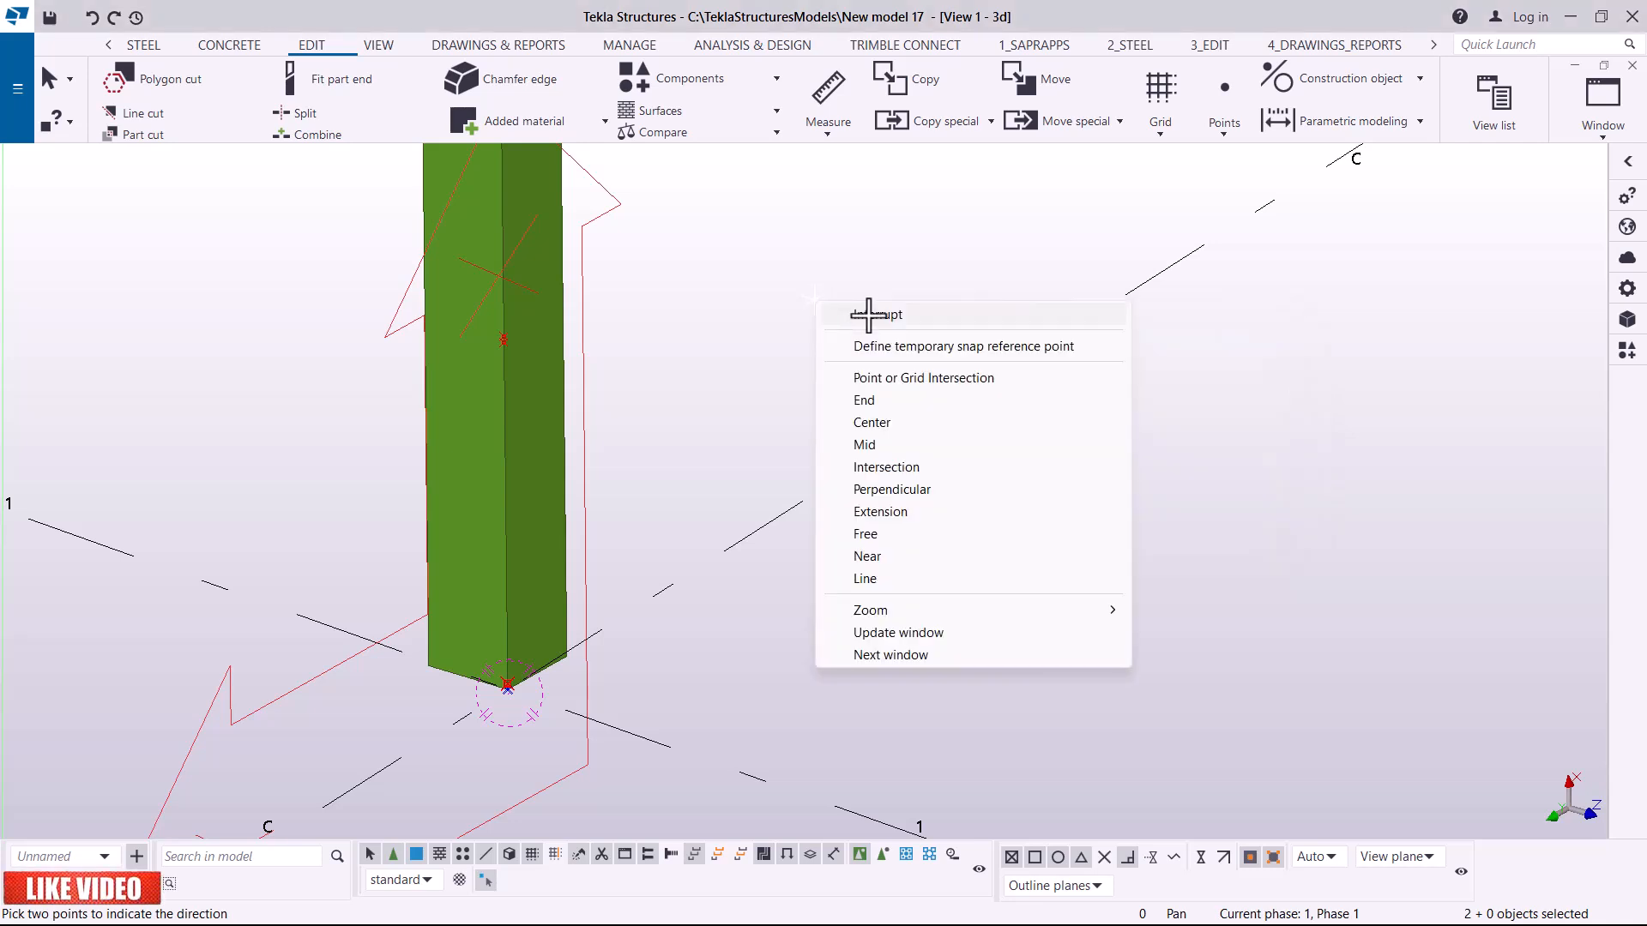
pyautogui.press('Escape')
pyautogui.scroll(-2, 629, 635)
pyautogui.scroll(-5, 629, 636)
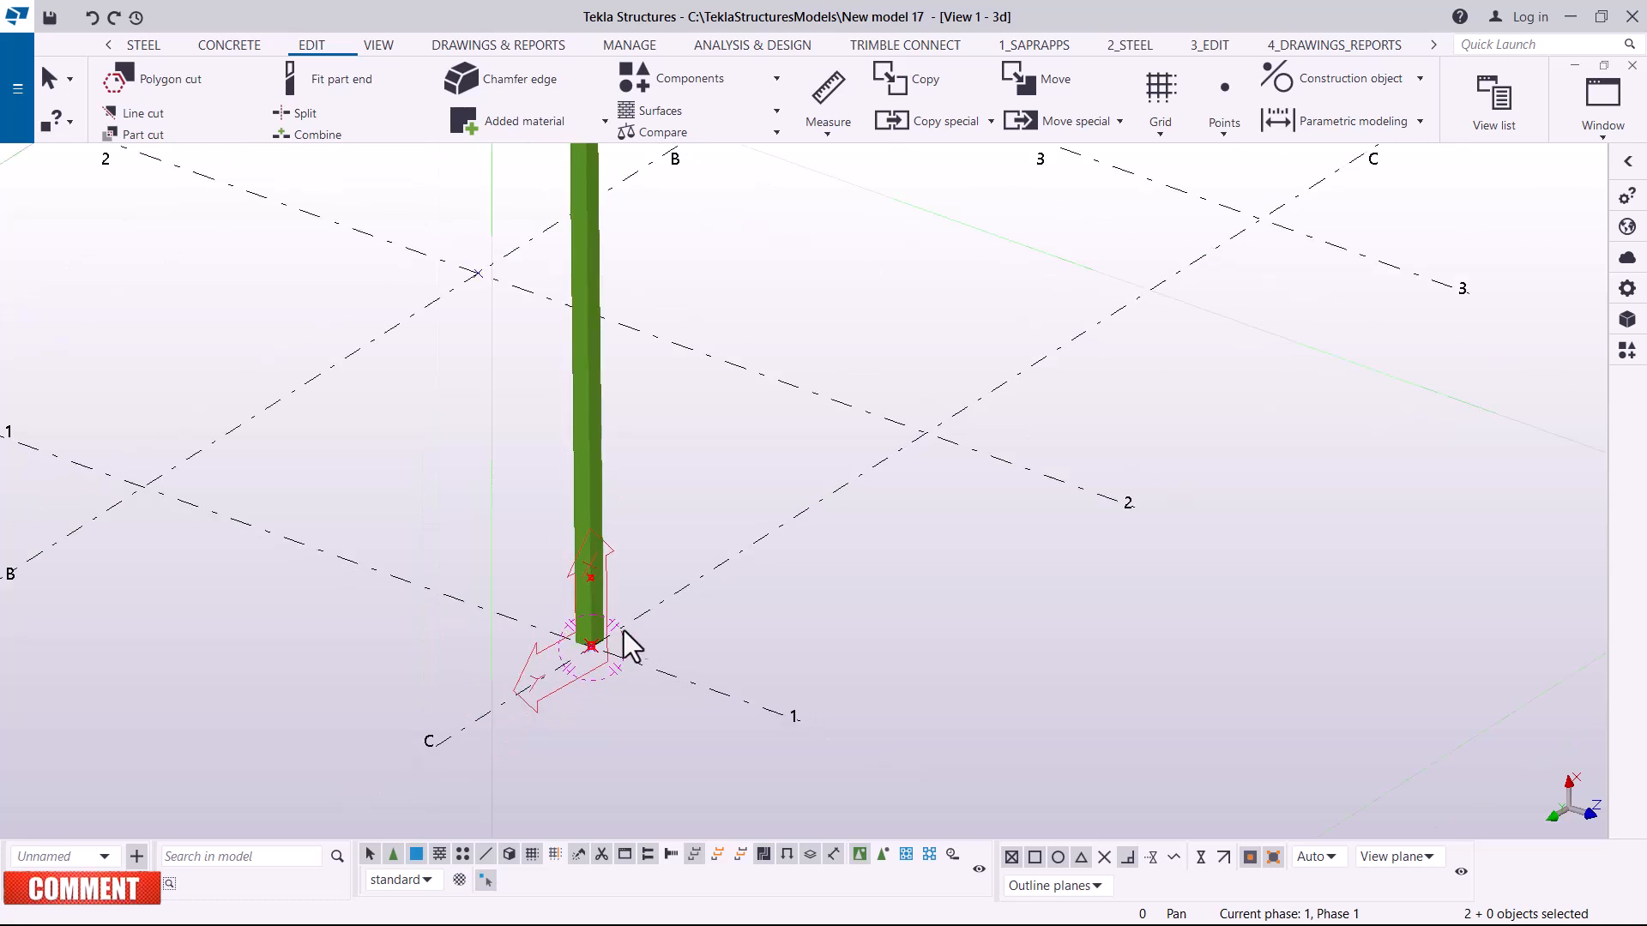
pyautogui.scroll(8, 607, 250)
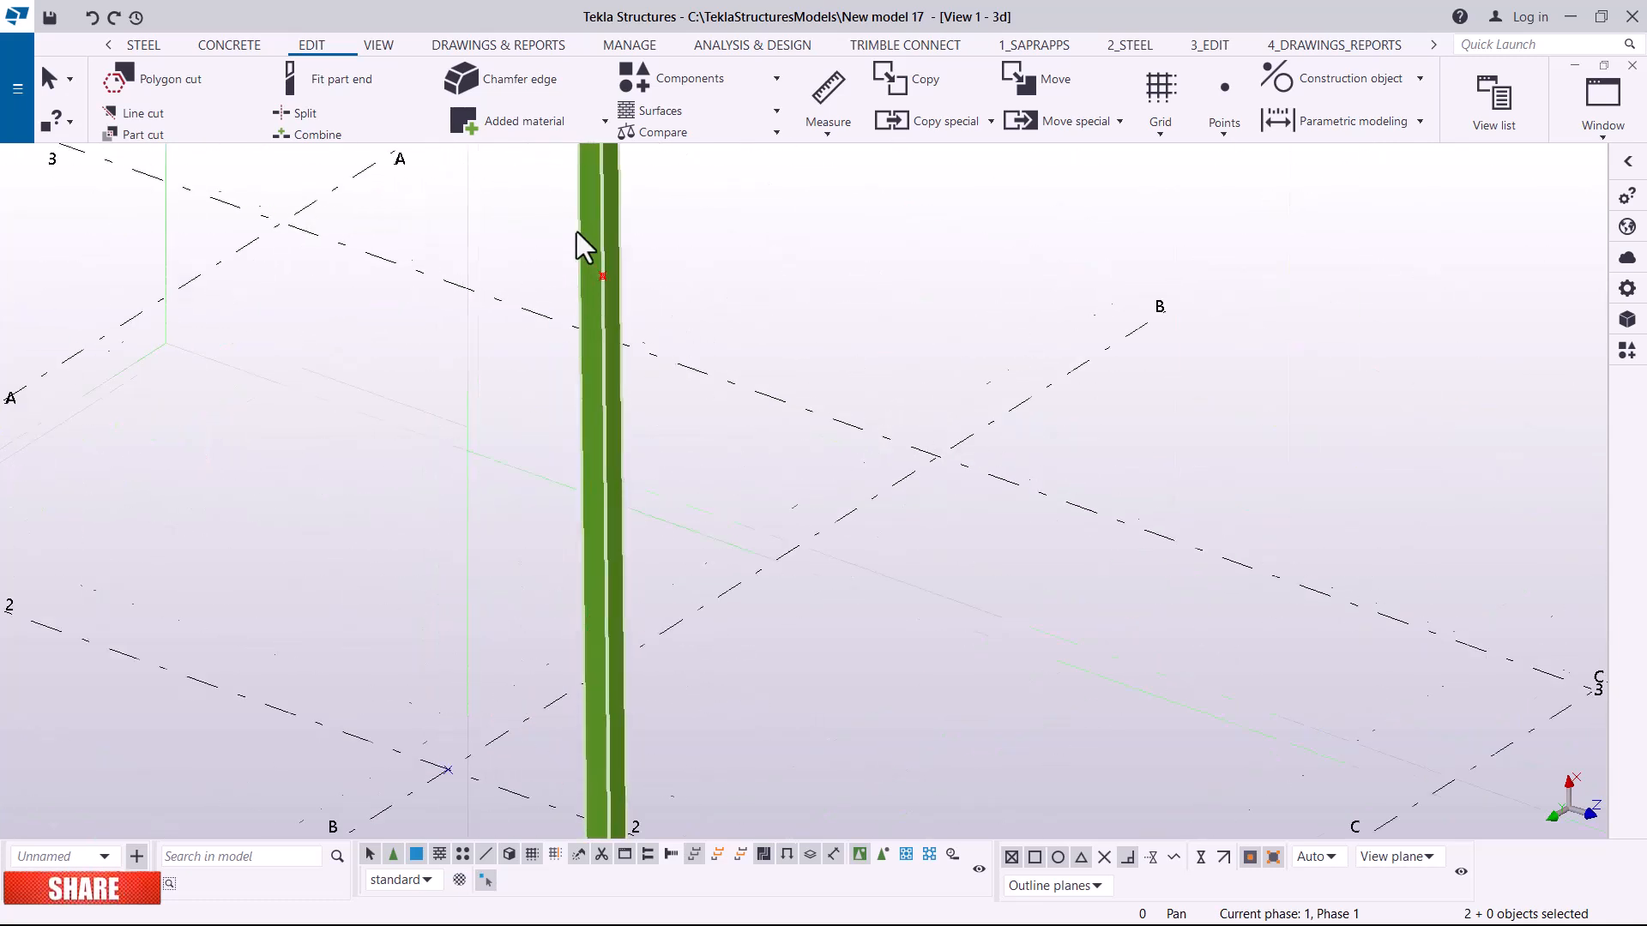
# Select only the two copied points higher up the leg's edge and start a linear copy of them.
pyautogui.scroll(4, 625, 332)
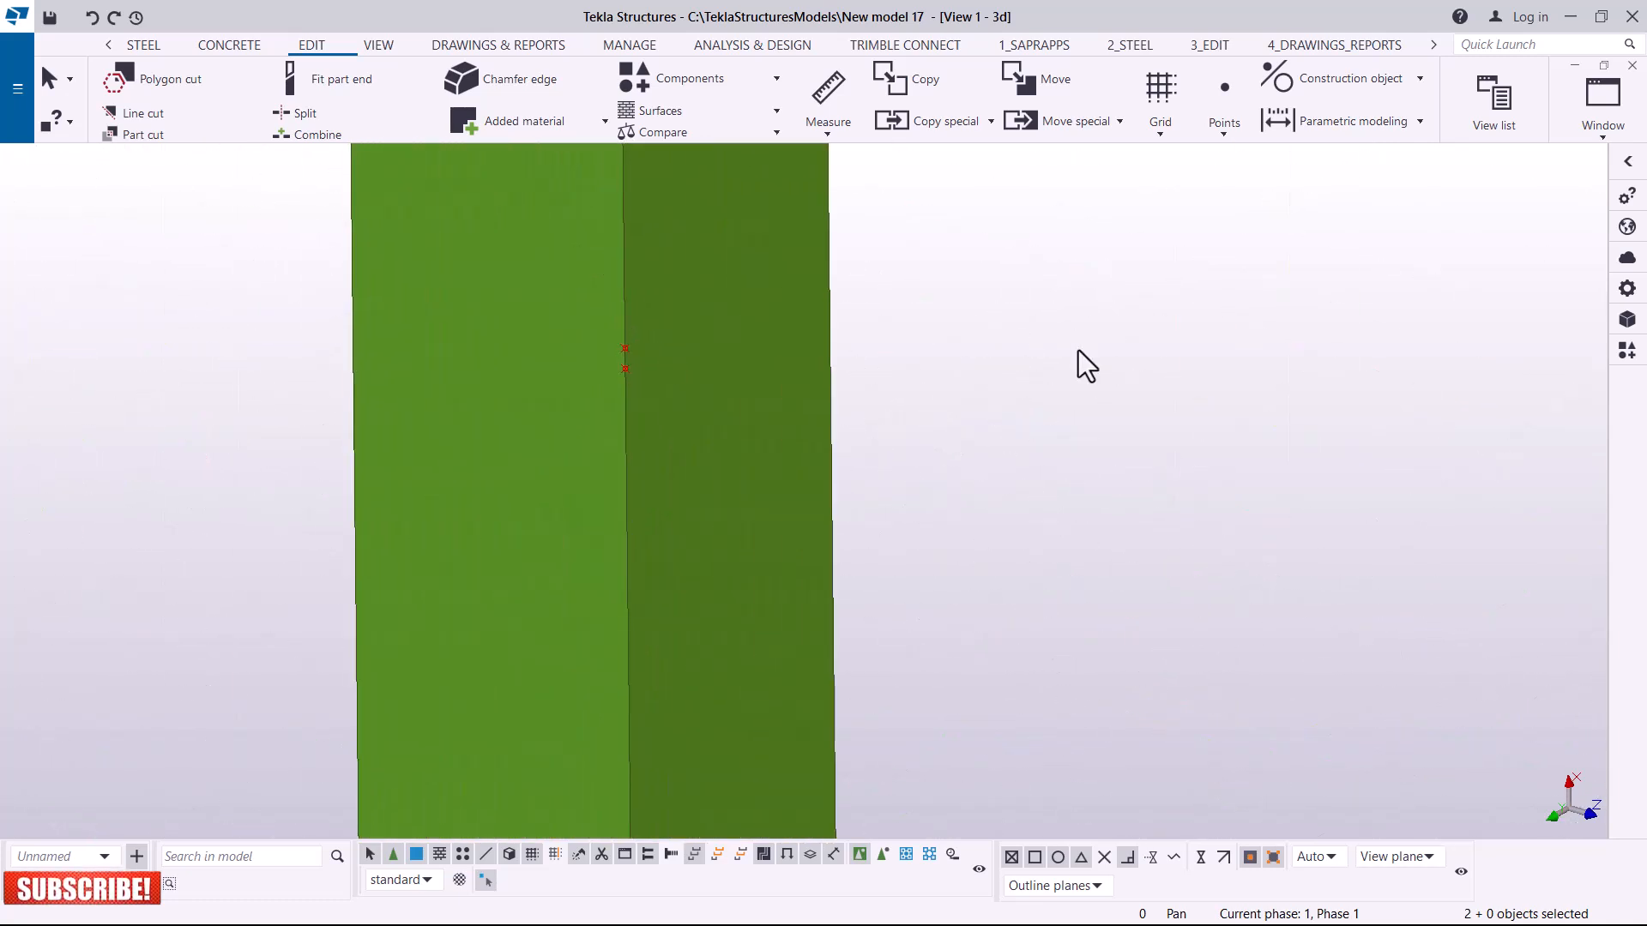
pyautogui.click(637, 350)
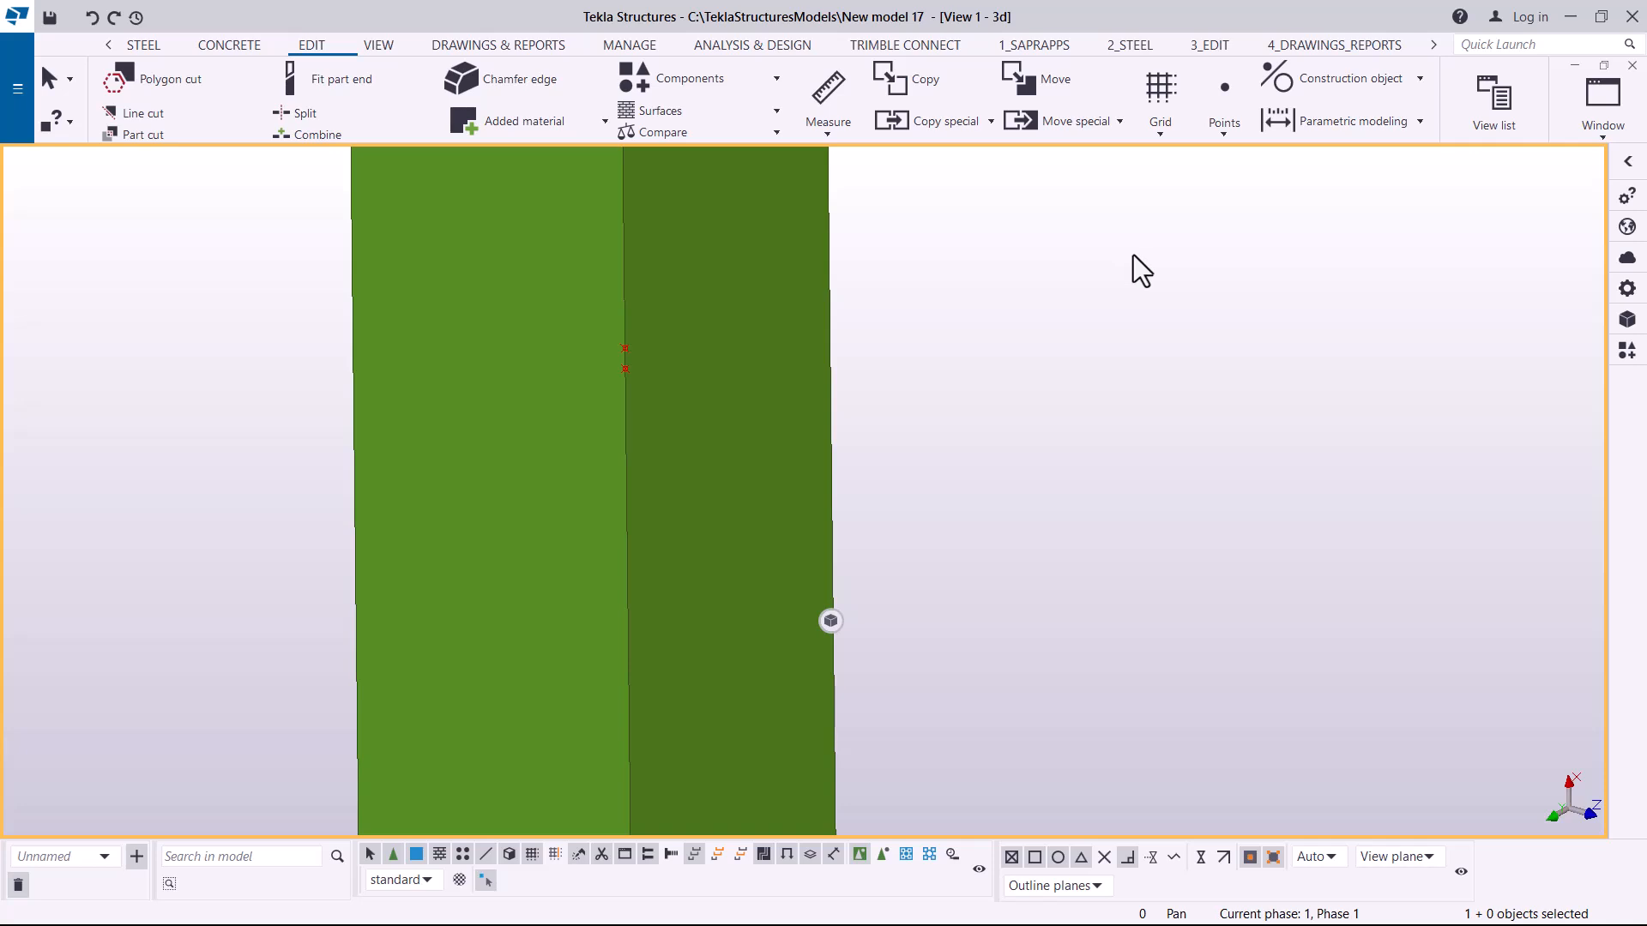
pyautogui.moveTo(647, 403); pyautogui.dragTo(420, 485)
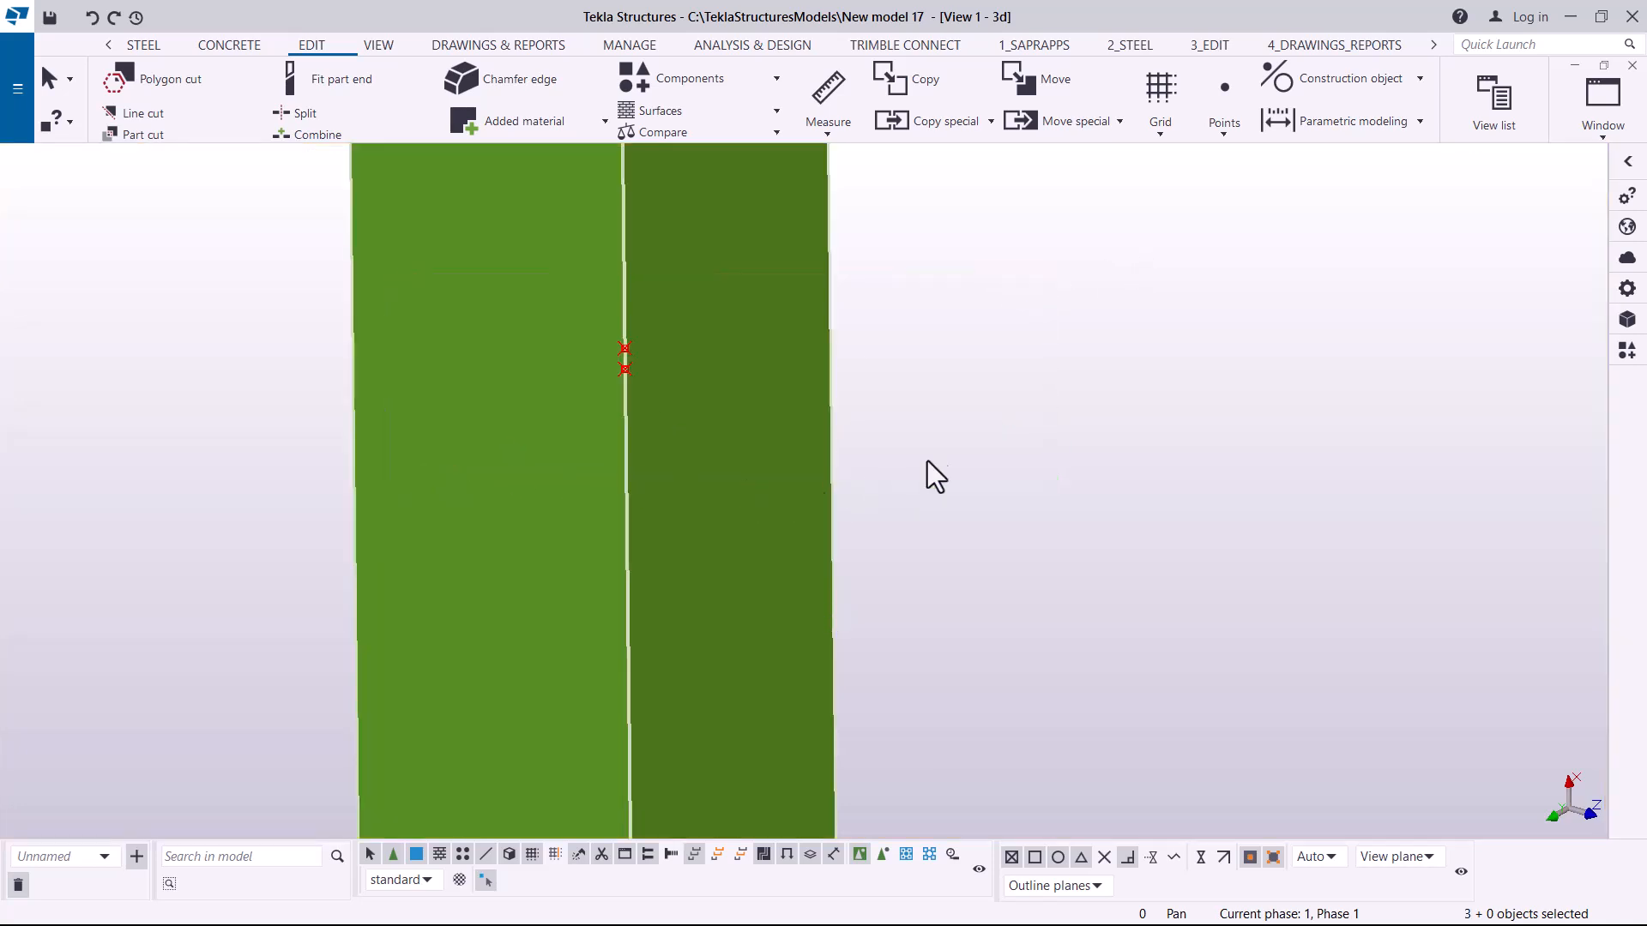
pyautogui.moveTo(1144, 442); pyautogui.dragTo(485, 517)
pyautogui.rightClick(967, 278)
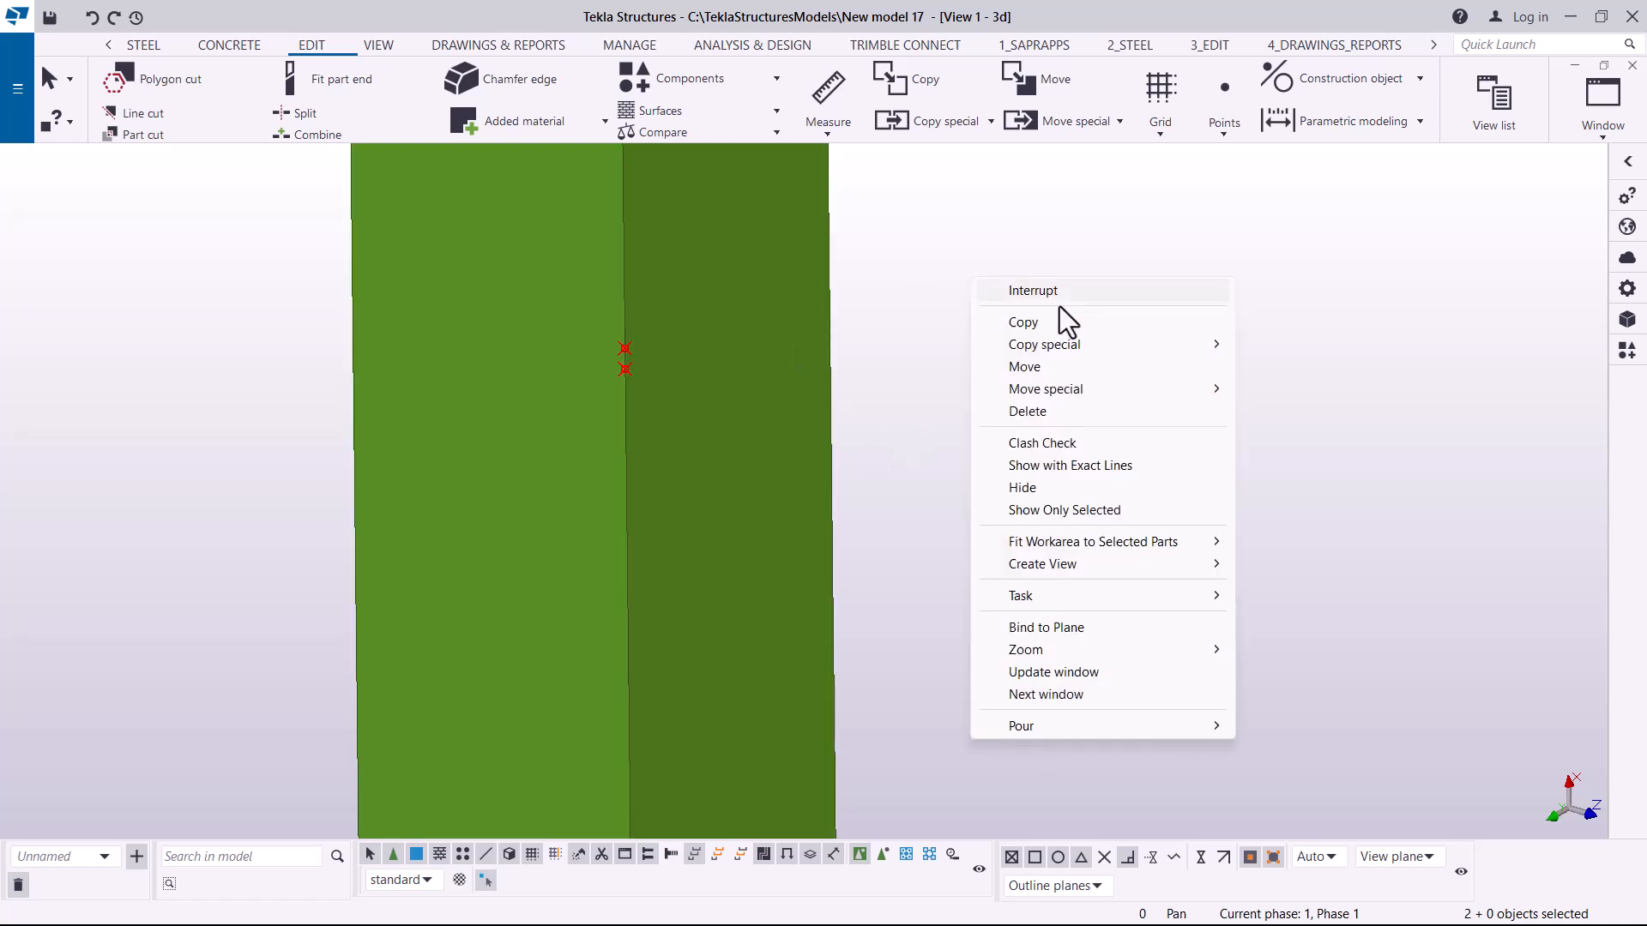
pyautogui.moveTo(1094, 343)
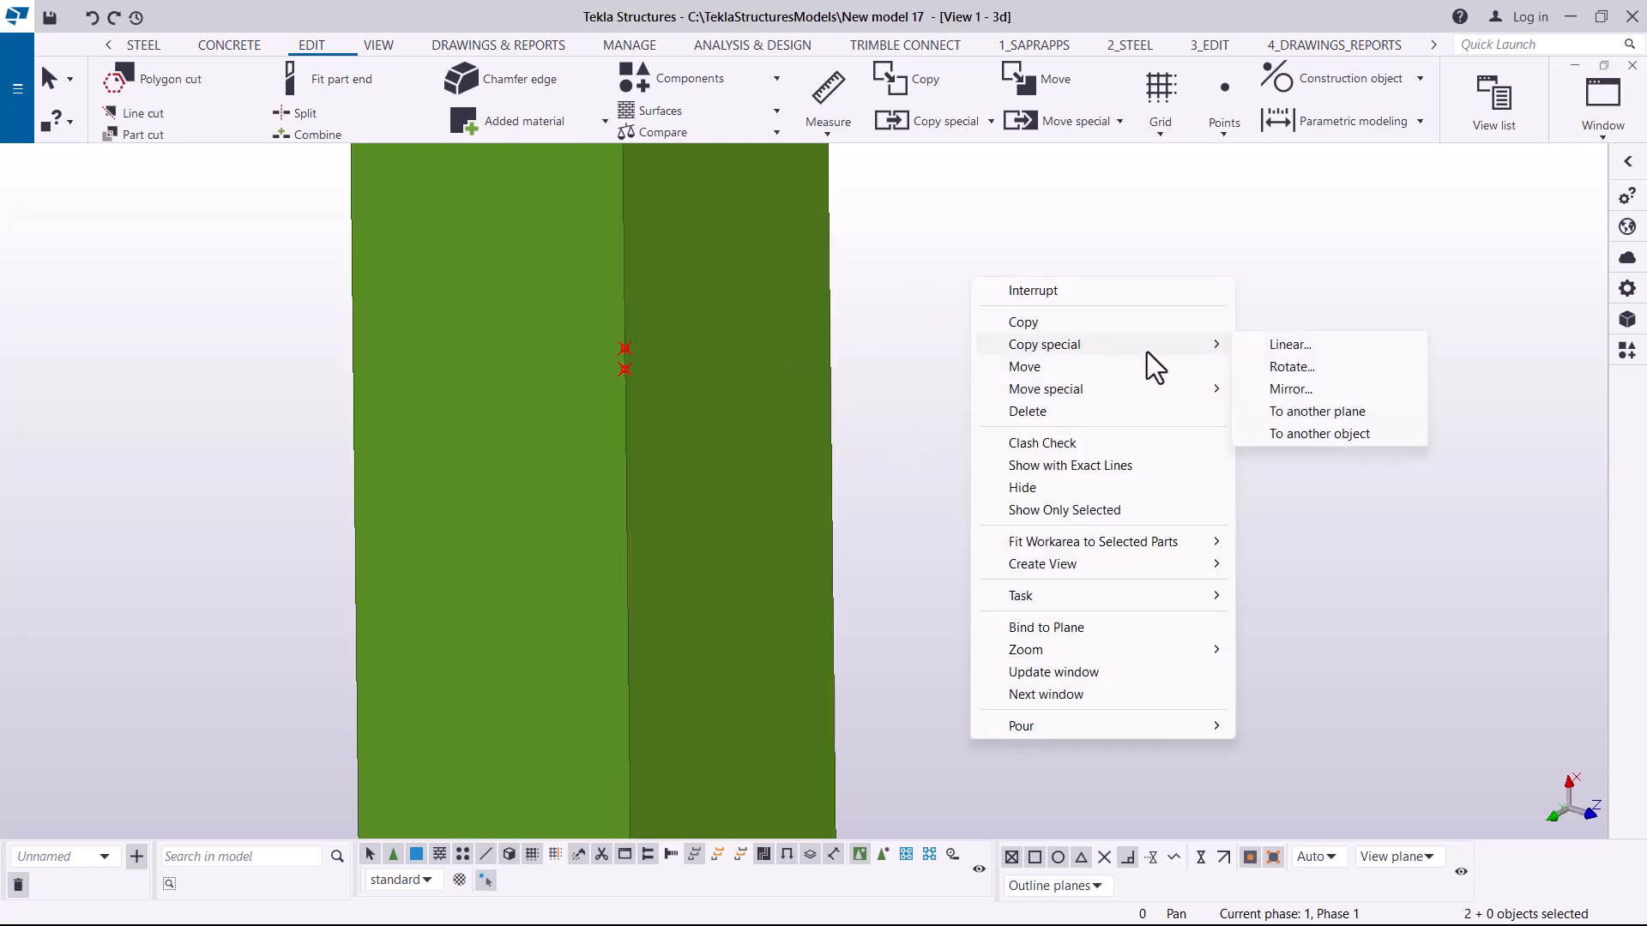
pyautogui.click(1278, 345)
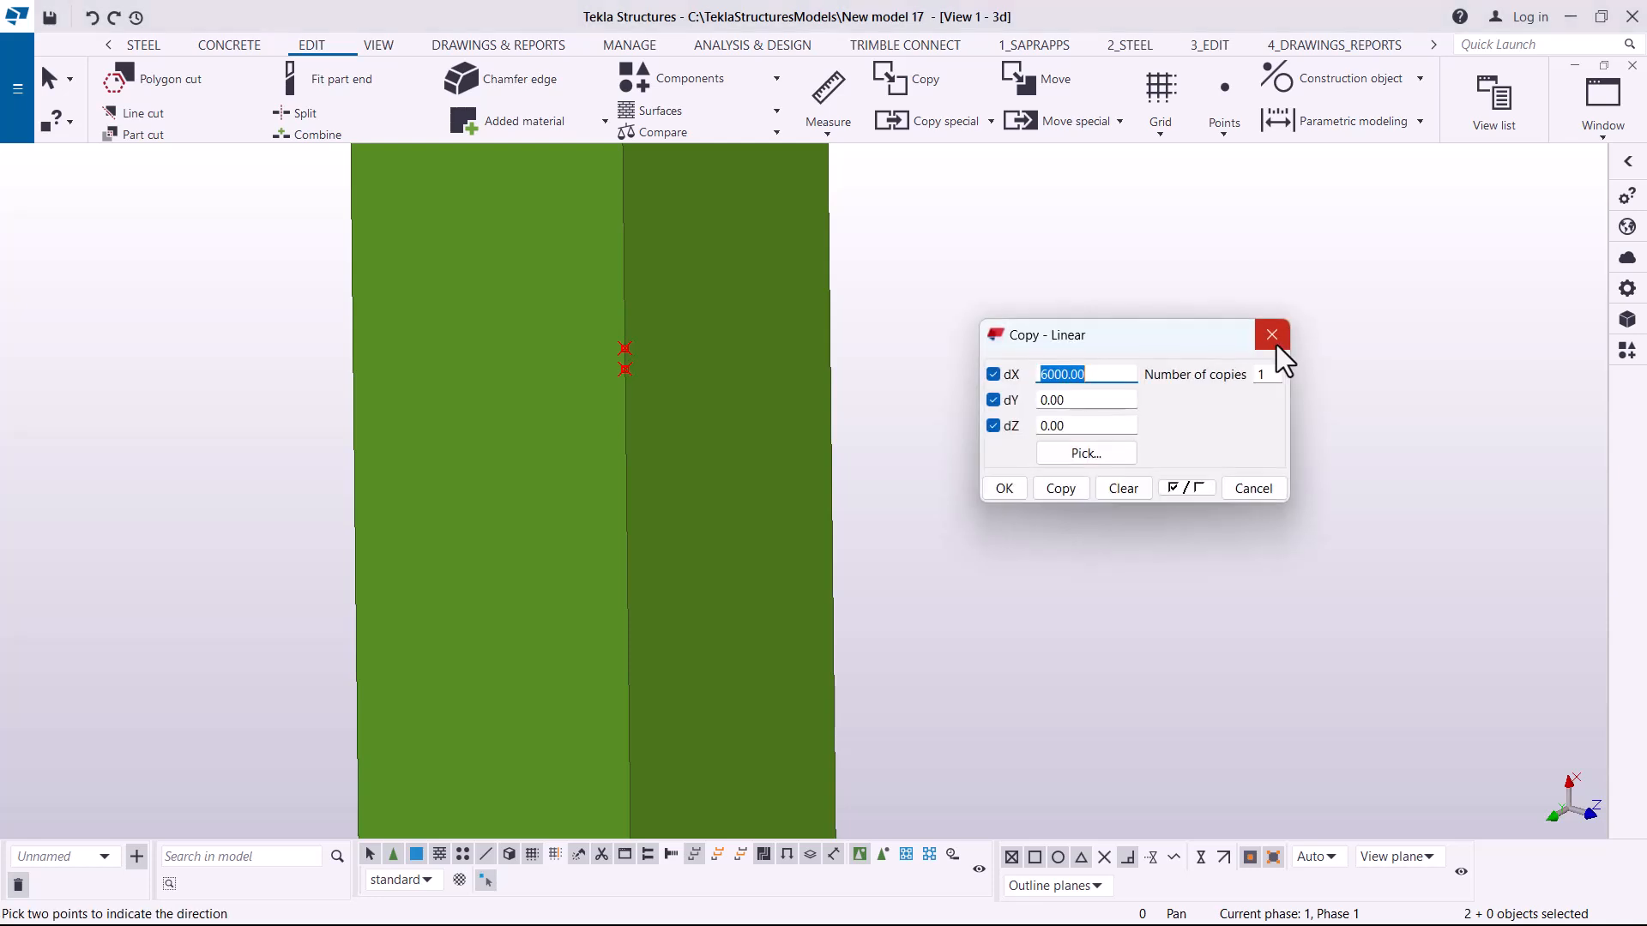
# Create 5 linear copies of the selected point pair up the leg with dX 6000 and end the copy command.
pyautogui.scroll(-5, 477, 360)
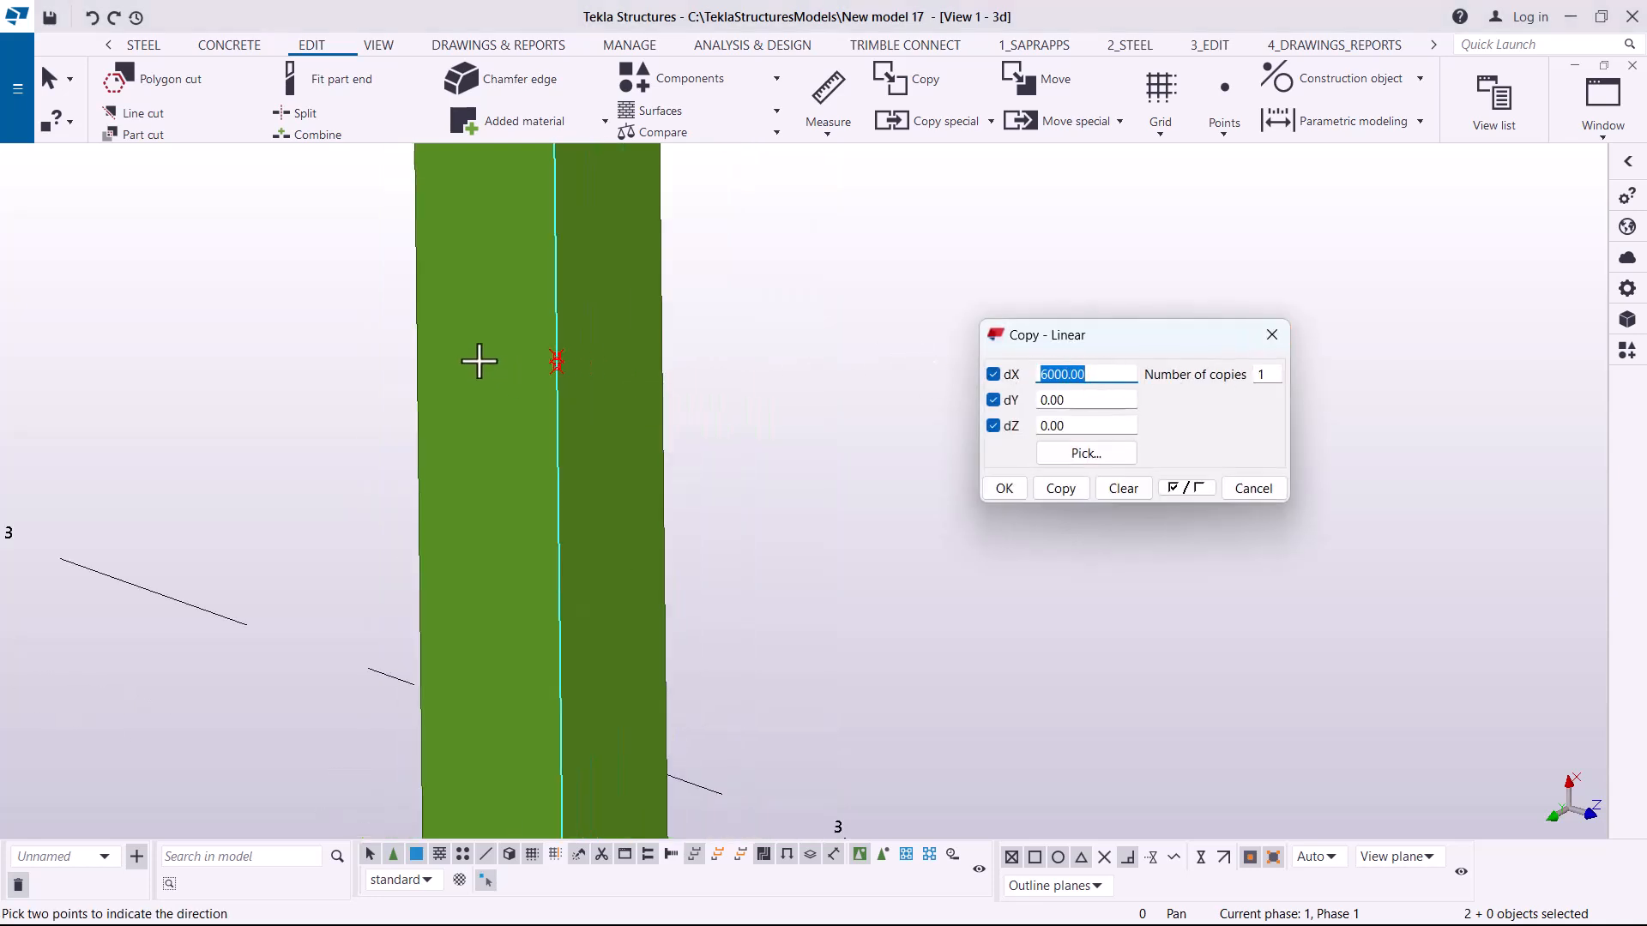
pyautogui.click(521, 355)
pyautogui.scroll(-2, 549, 387)
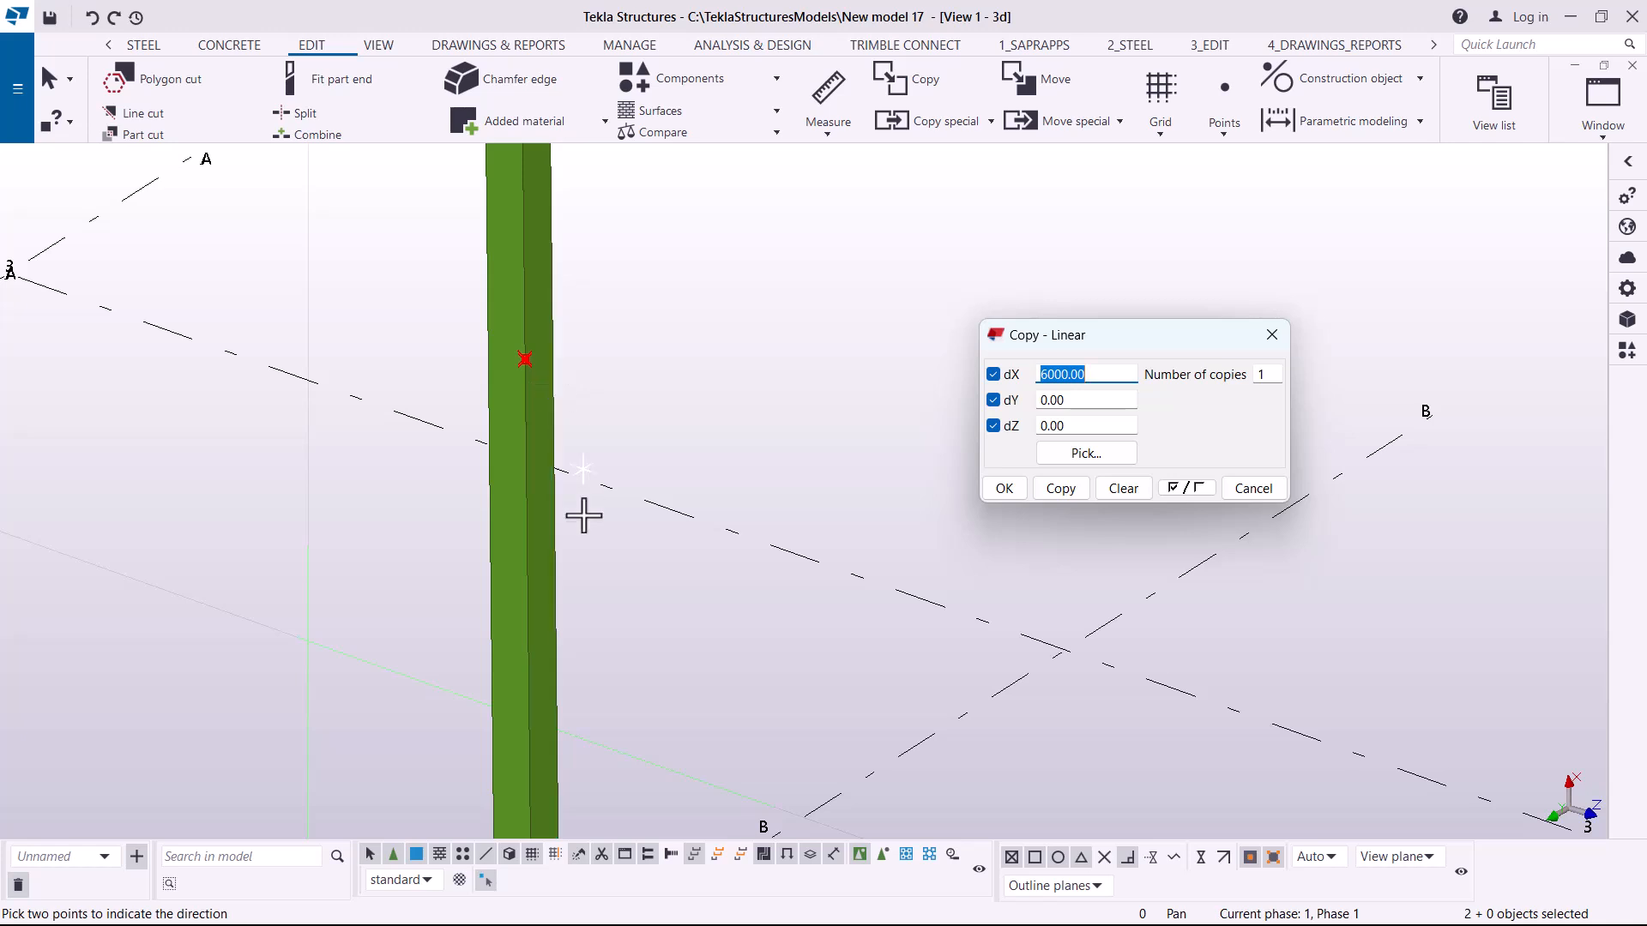
pyautogui.scroll(-1, 546, 530)
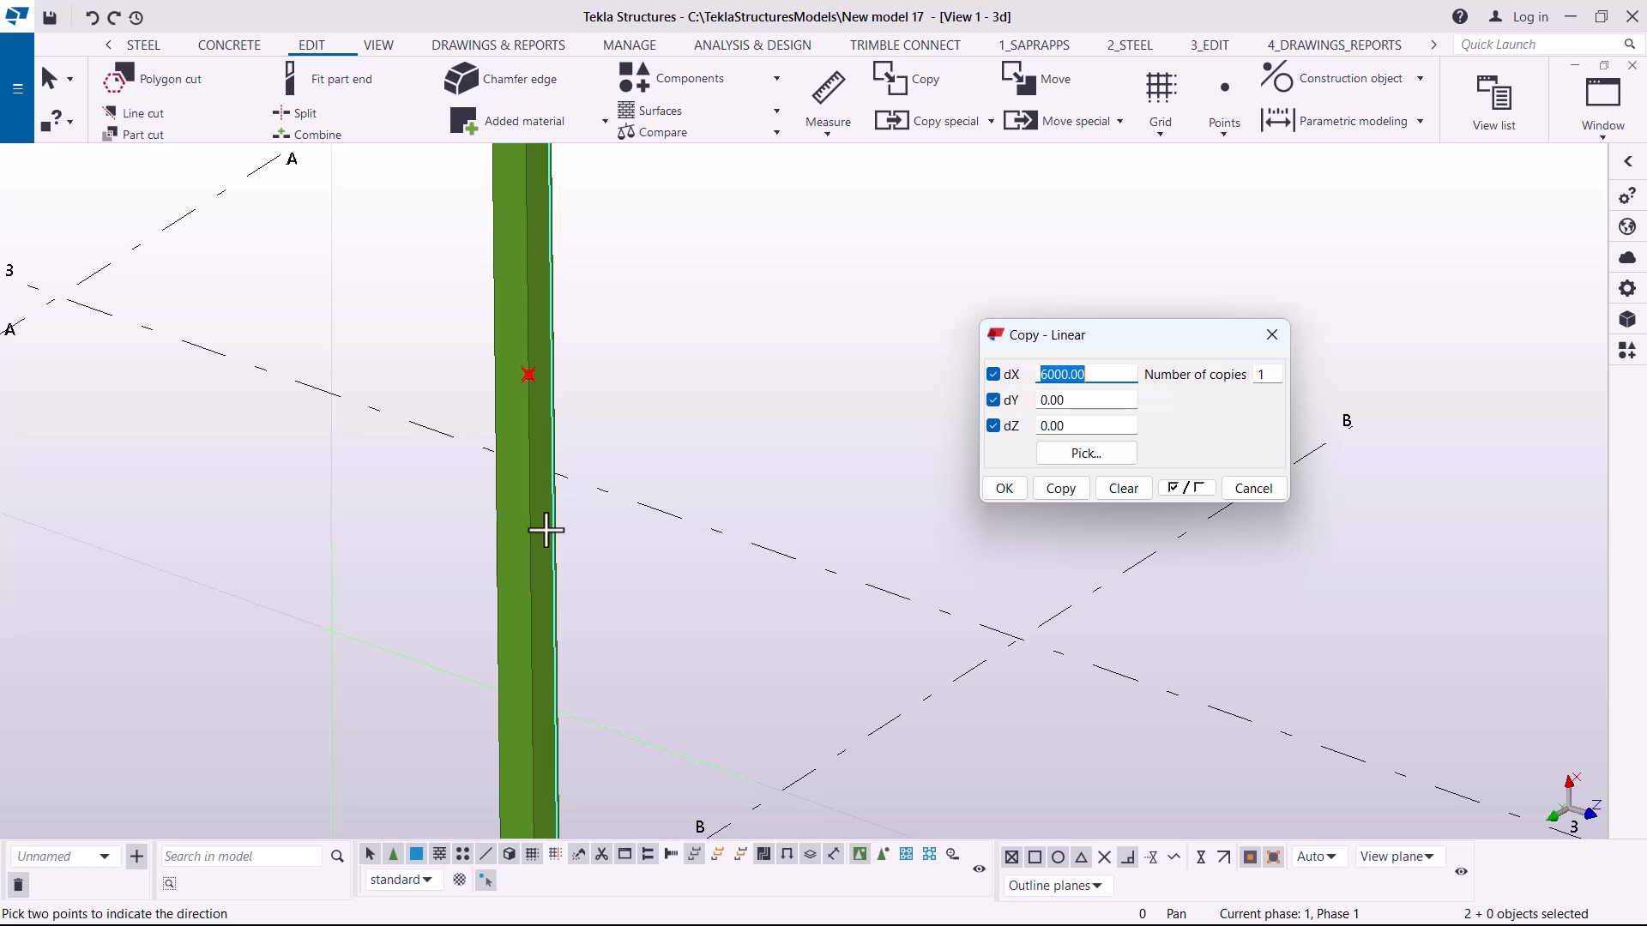
pyautogui.scroll(-4, 514, 583)
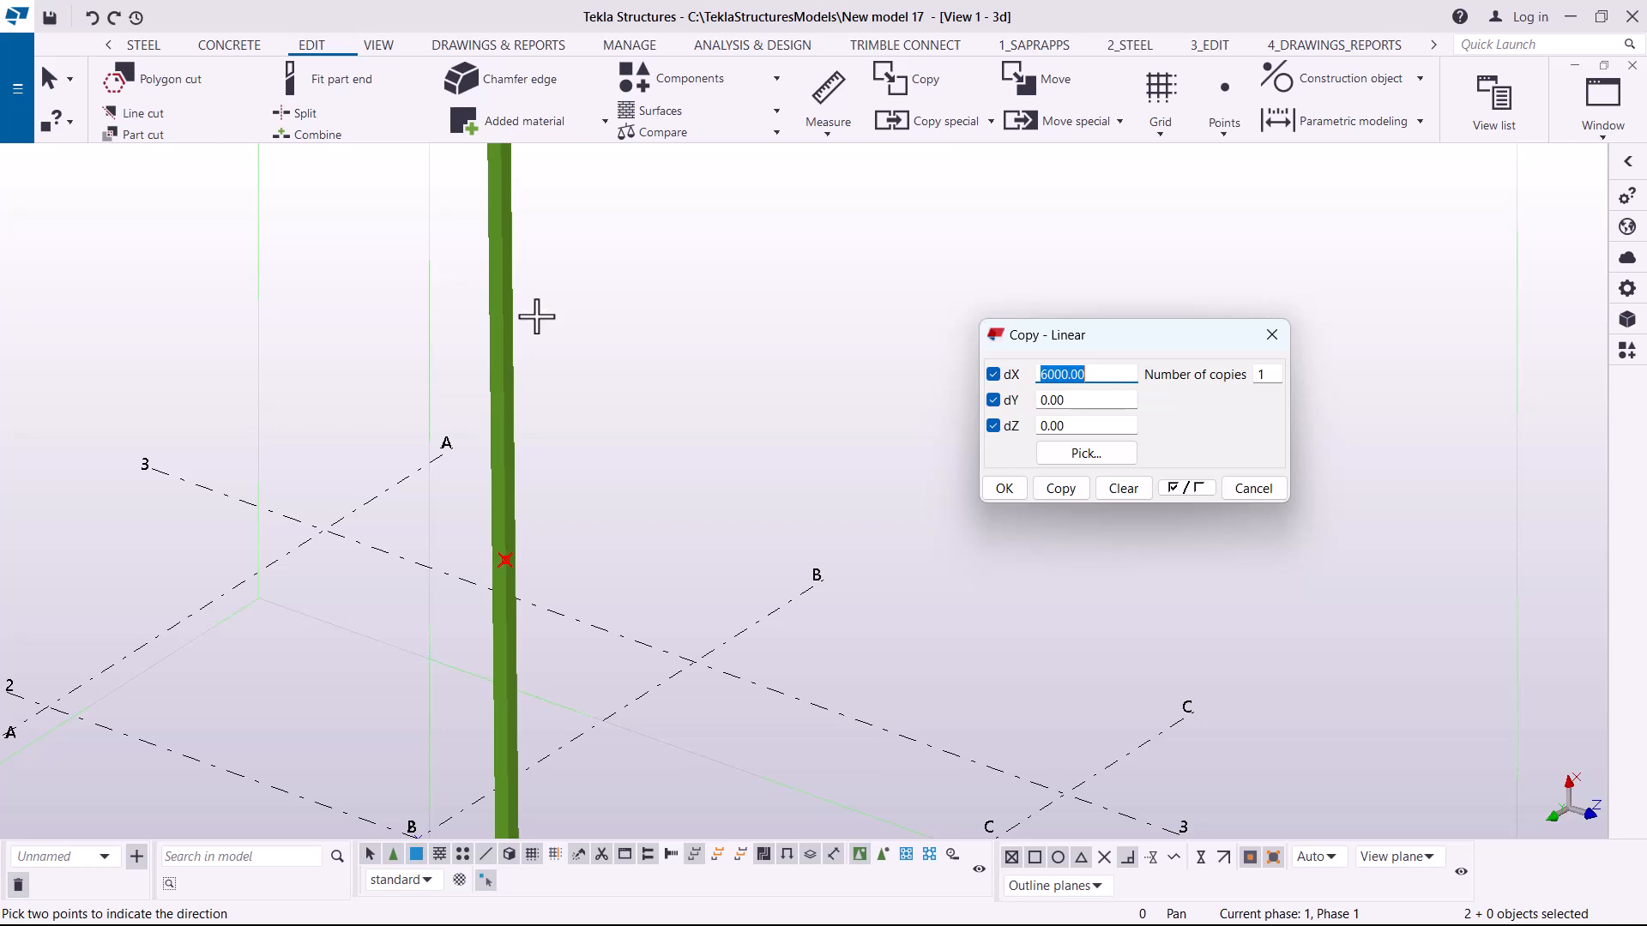
pyautogui.scroll(4, 505, 574)
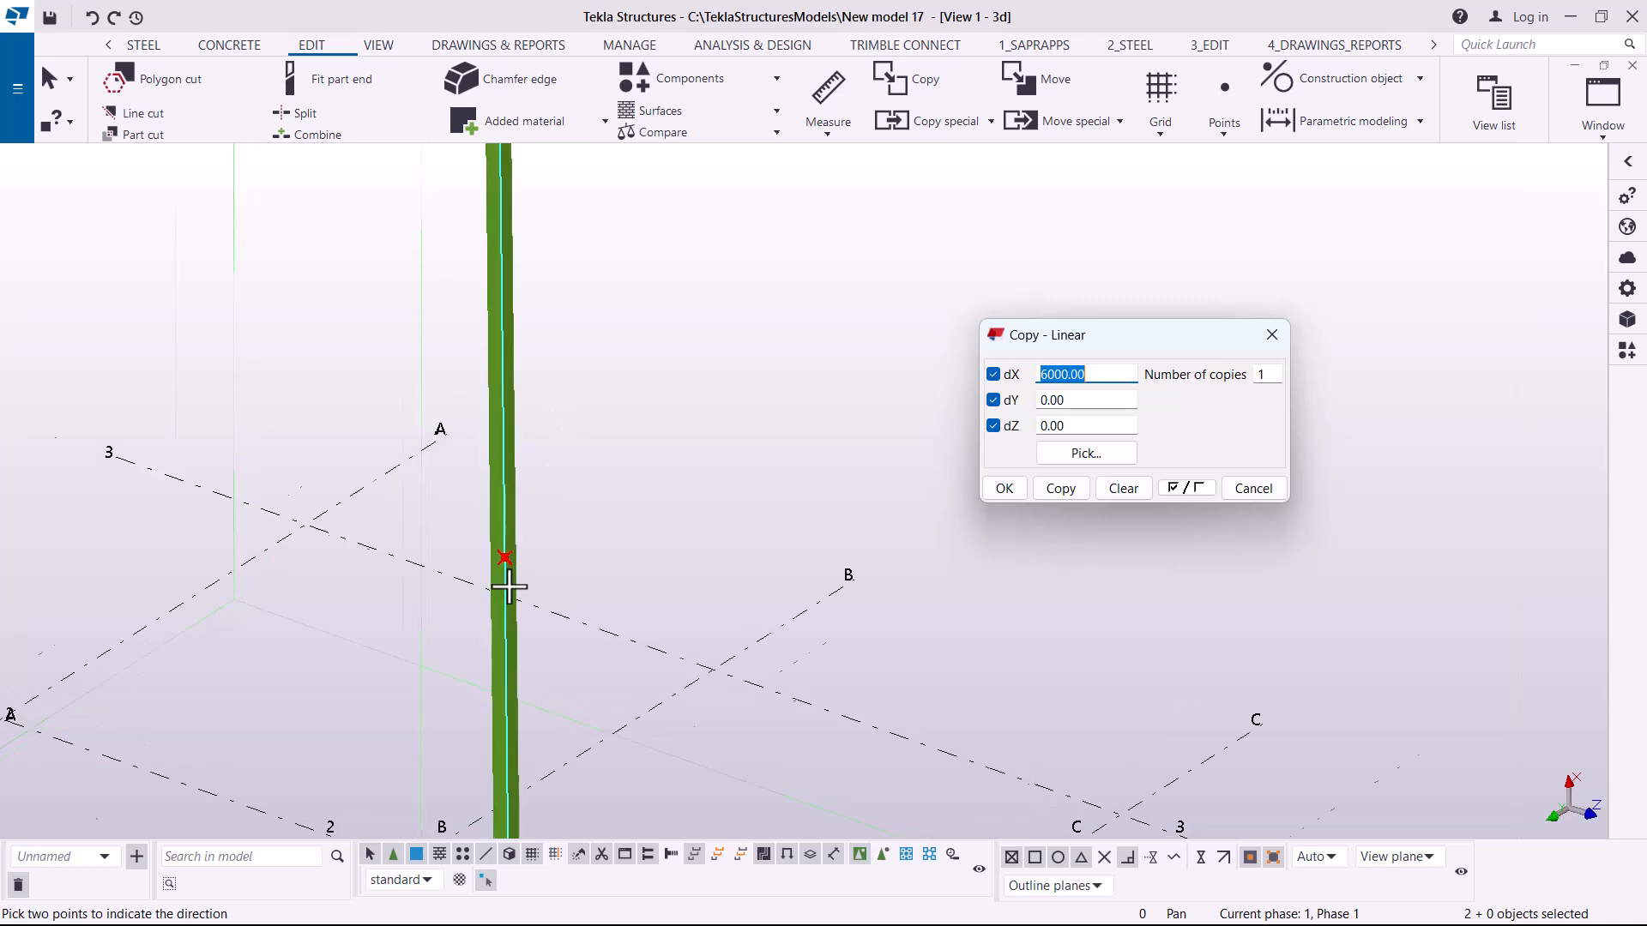
pyautogui.scroll(-3, 493, 446)
pyautogui.scroll(-1, 541, 570)
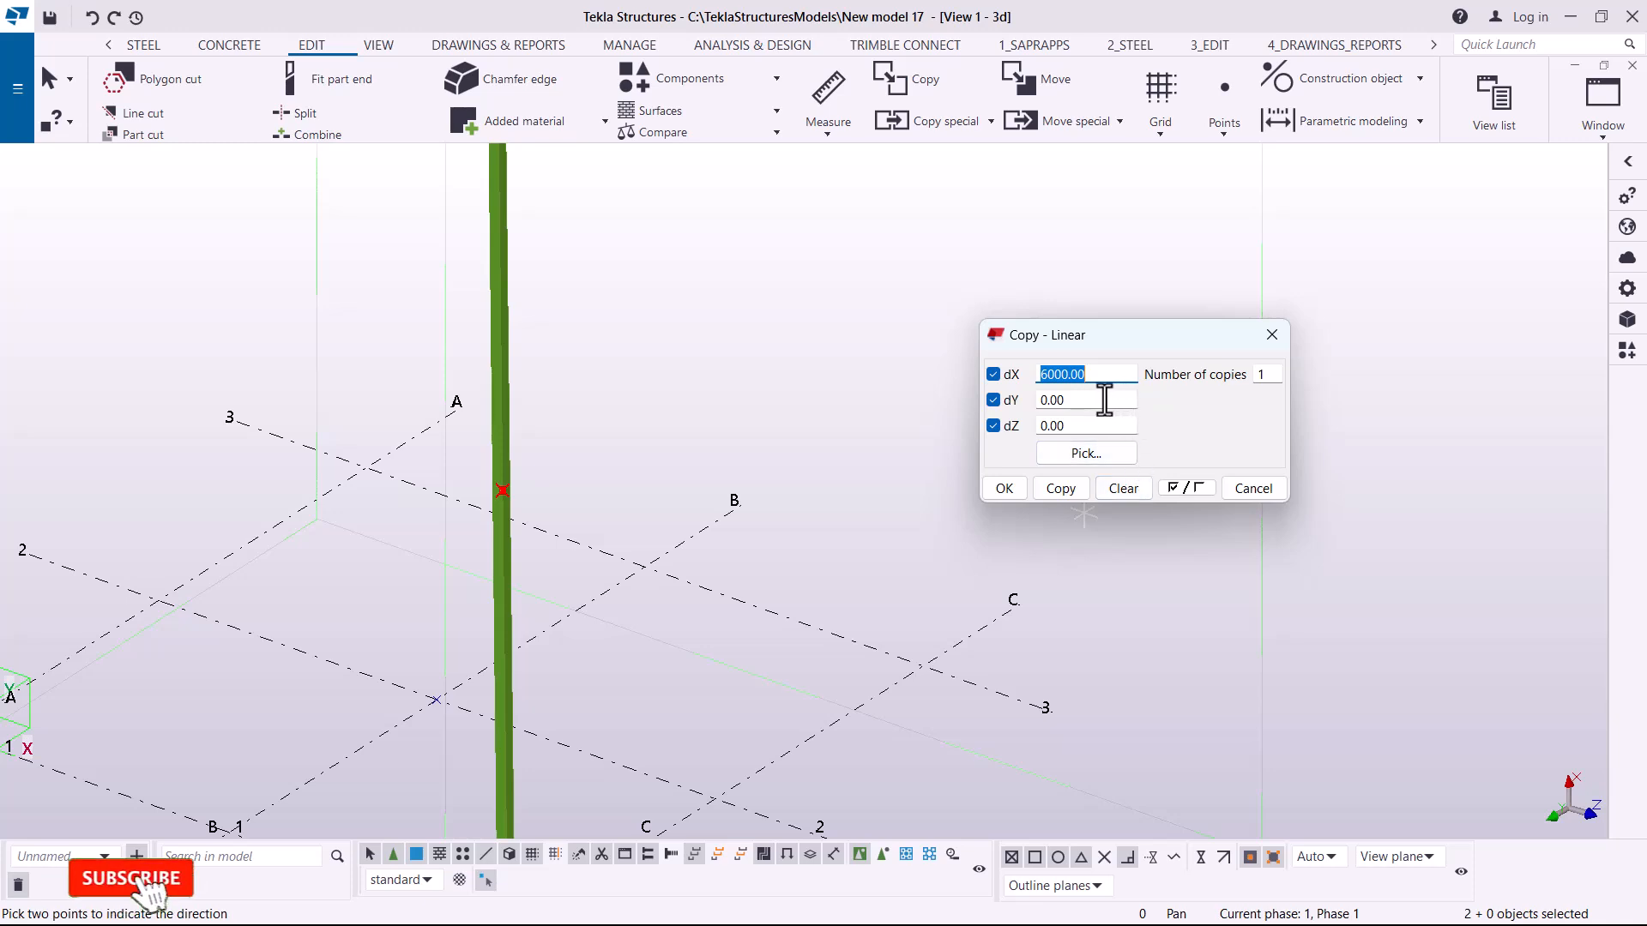
pyautogui.scroll(-3, 640, 357)
pyautogui.scroll(3, 589, 595)
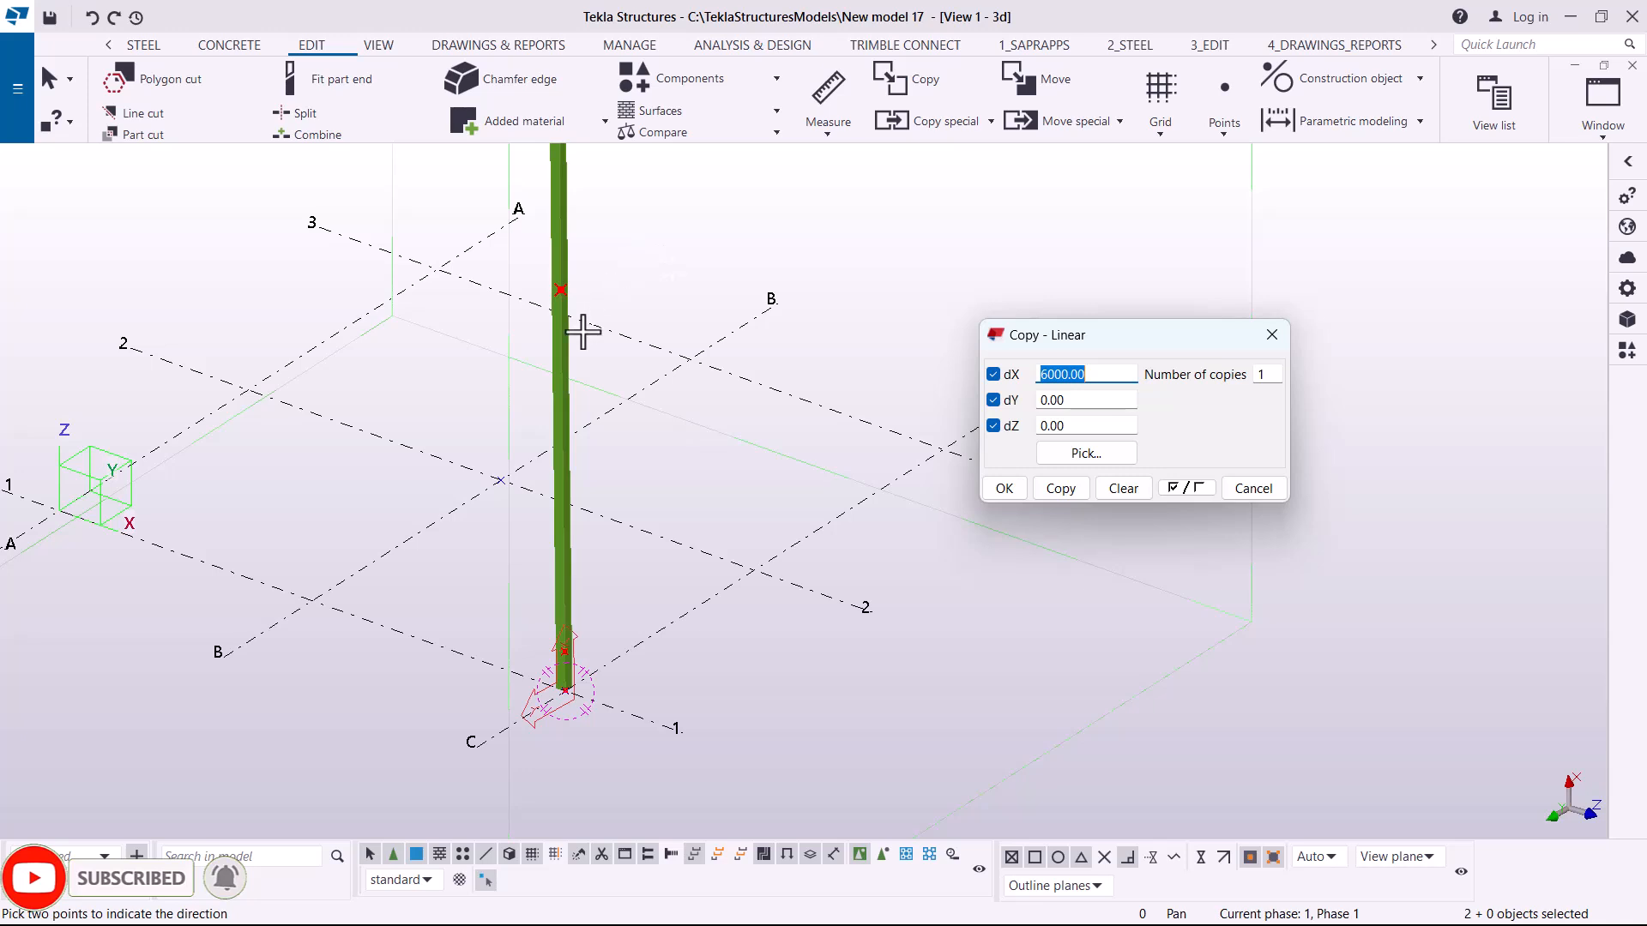
pyautogui.doubleClick(1256, 375)
pyautogui.scroll(4, 600, 601)
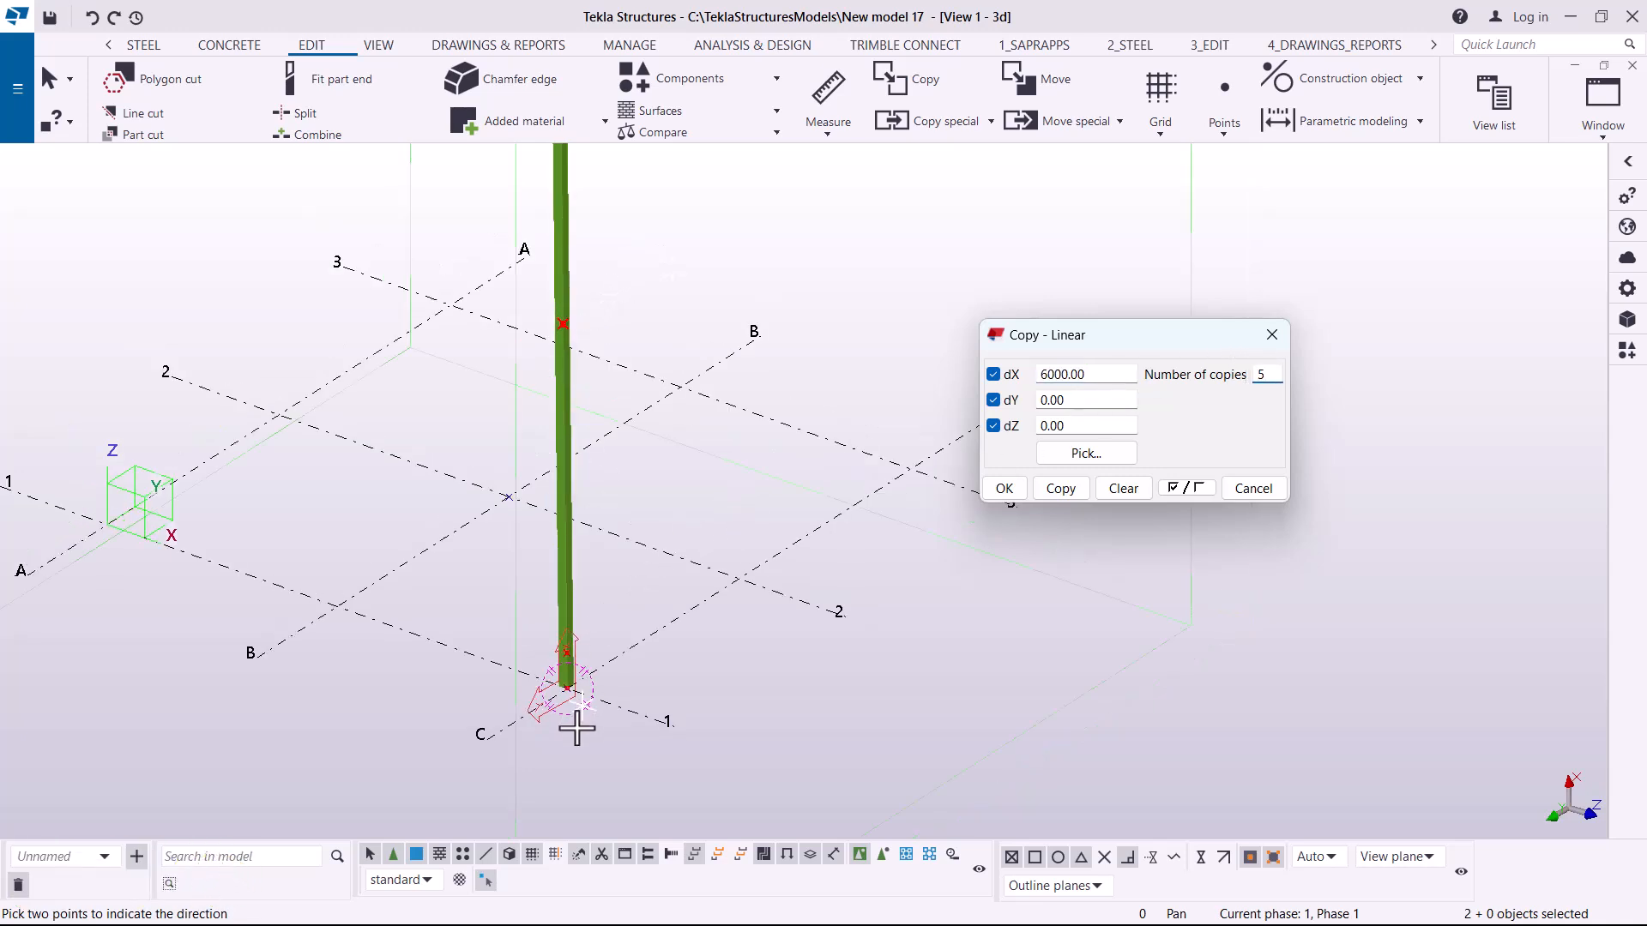
pyautogui.scroll(5, 549, 513)
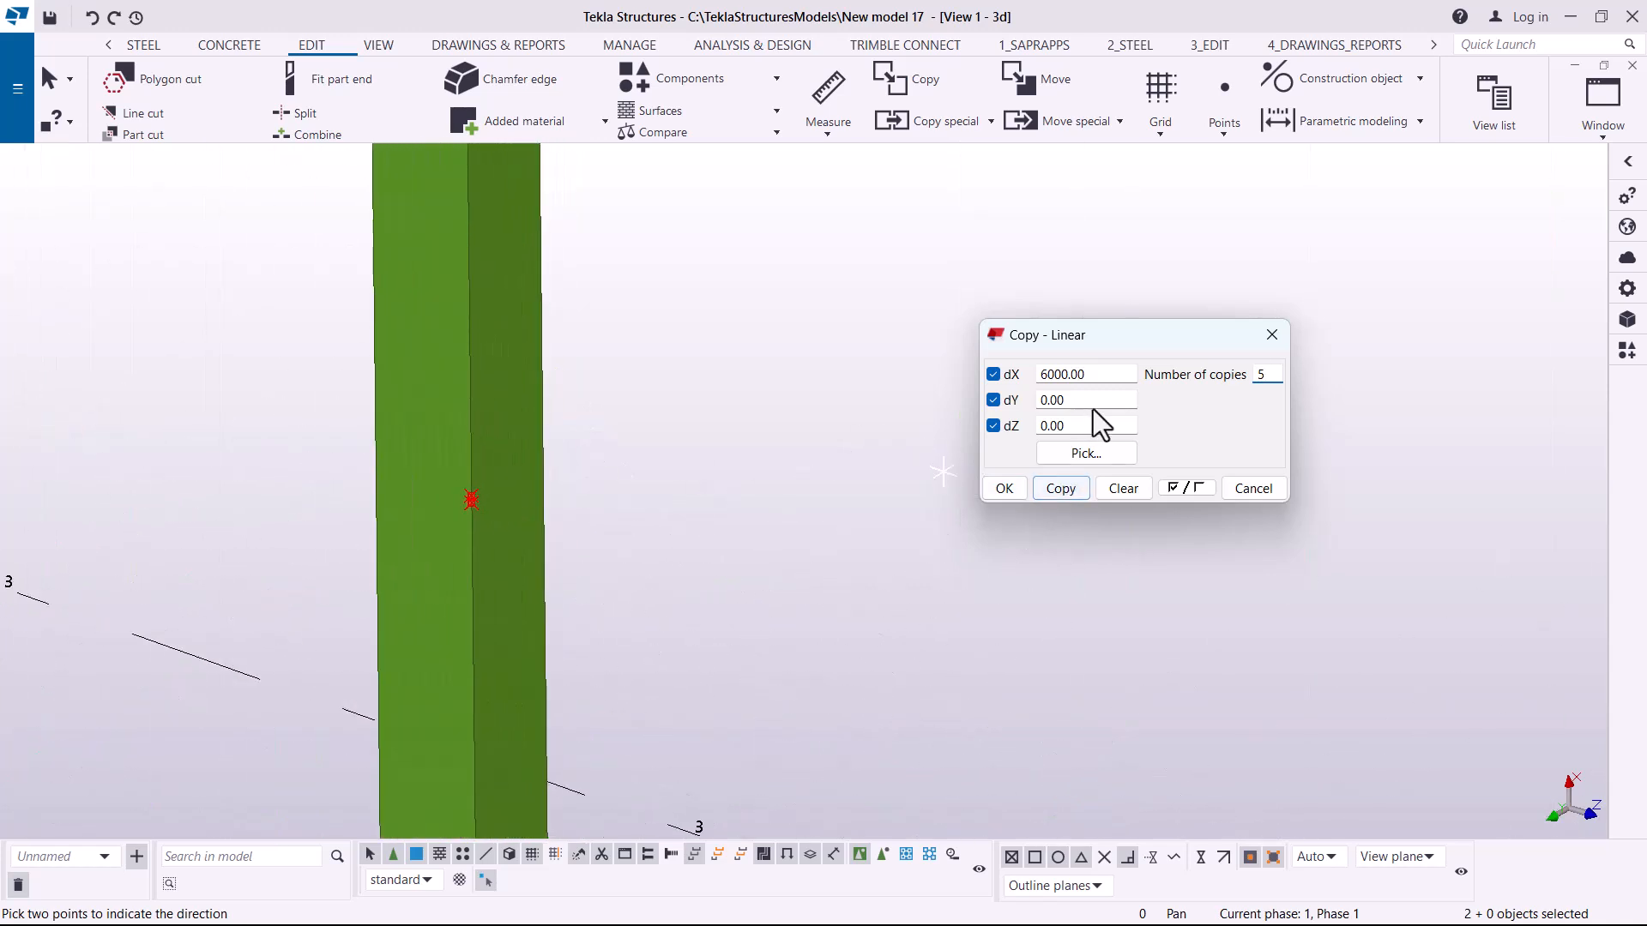
pyautogui.click(1064, 490)
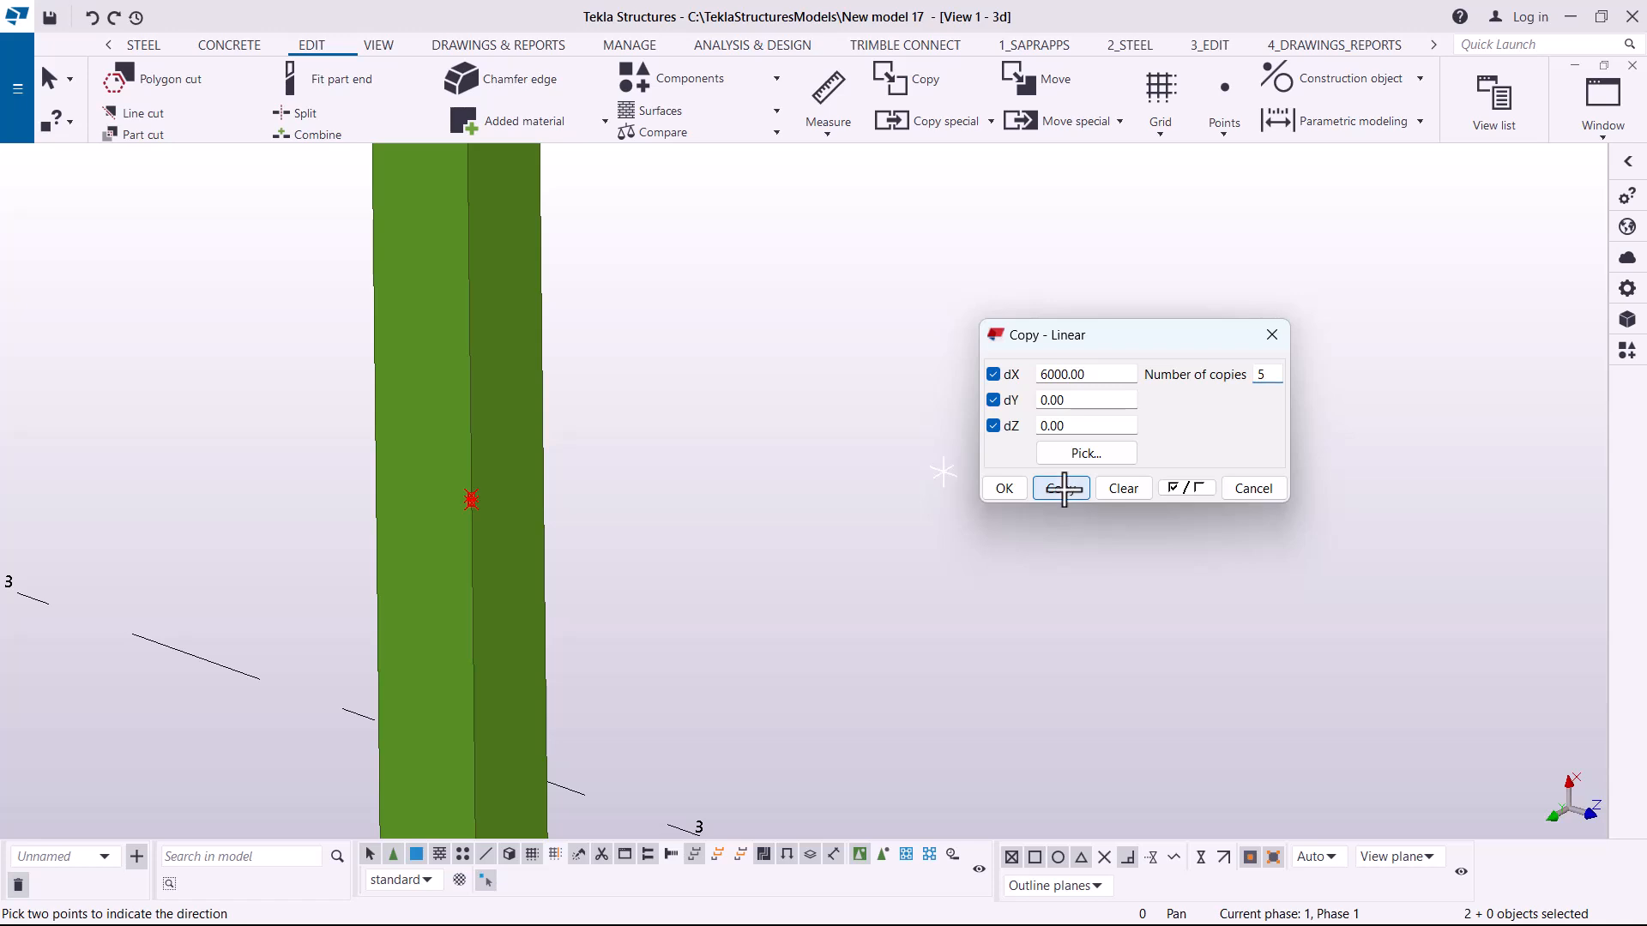
pyautogui.click(1005, 488)
pyautogui.rightClick(724, 357)
pyautogui.click(785, 370)
# Check the copied point pairs along the leg's edge and save the model.
pyautogui.scroll(-10, 662, 573)
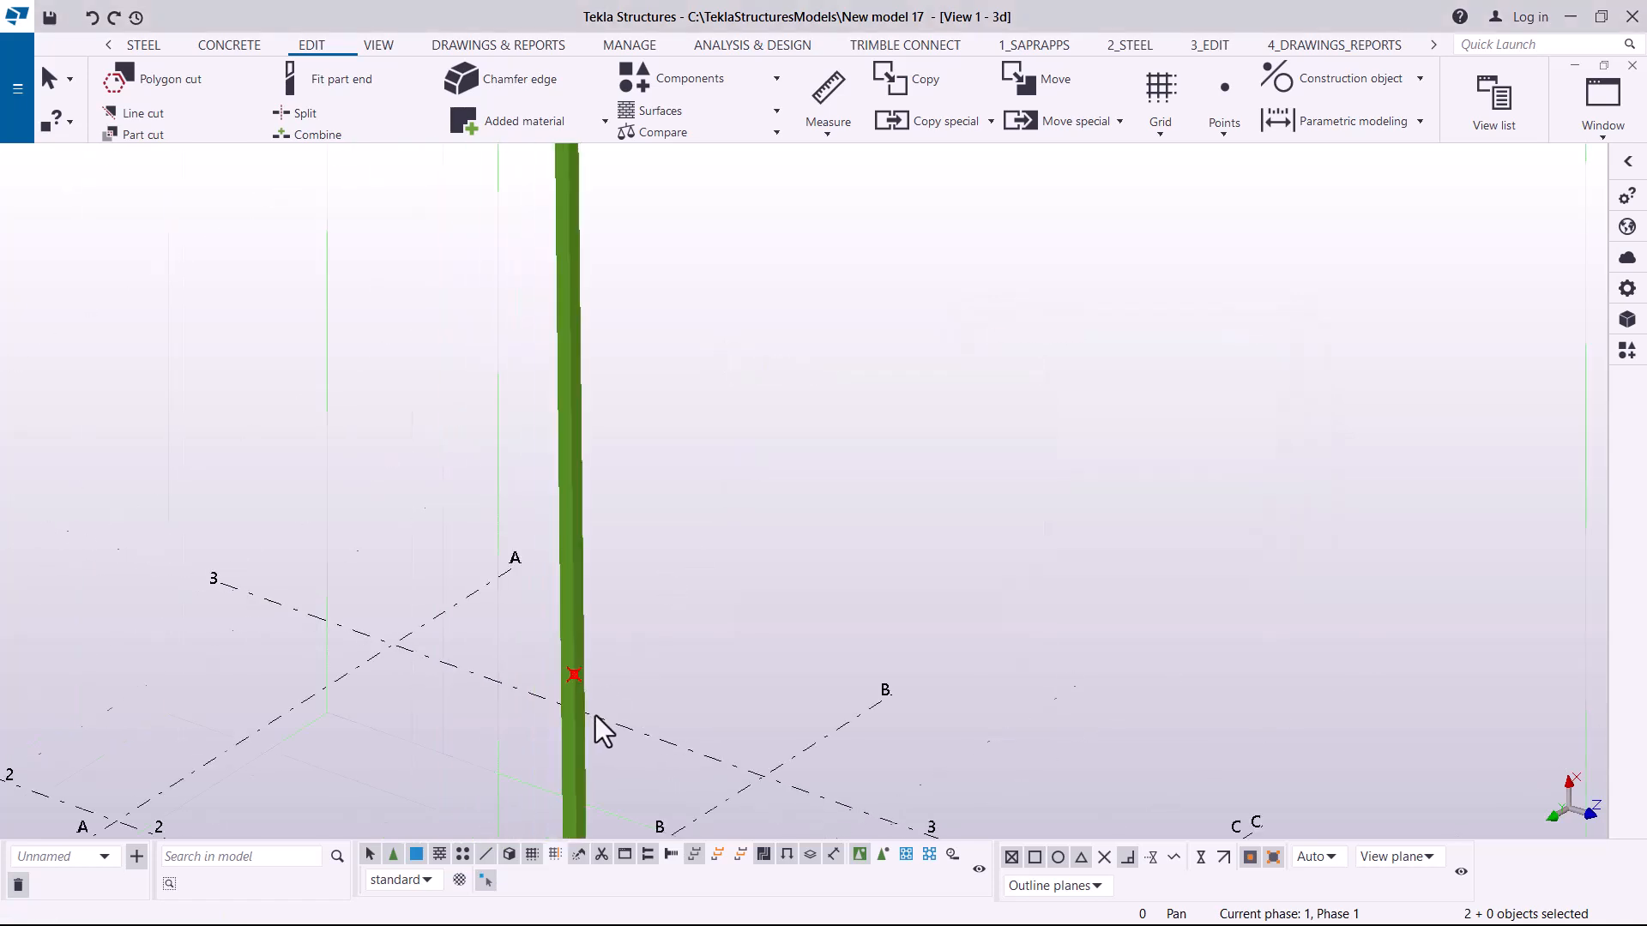
pyautogui.scroll(5, 578, 254)
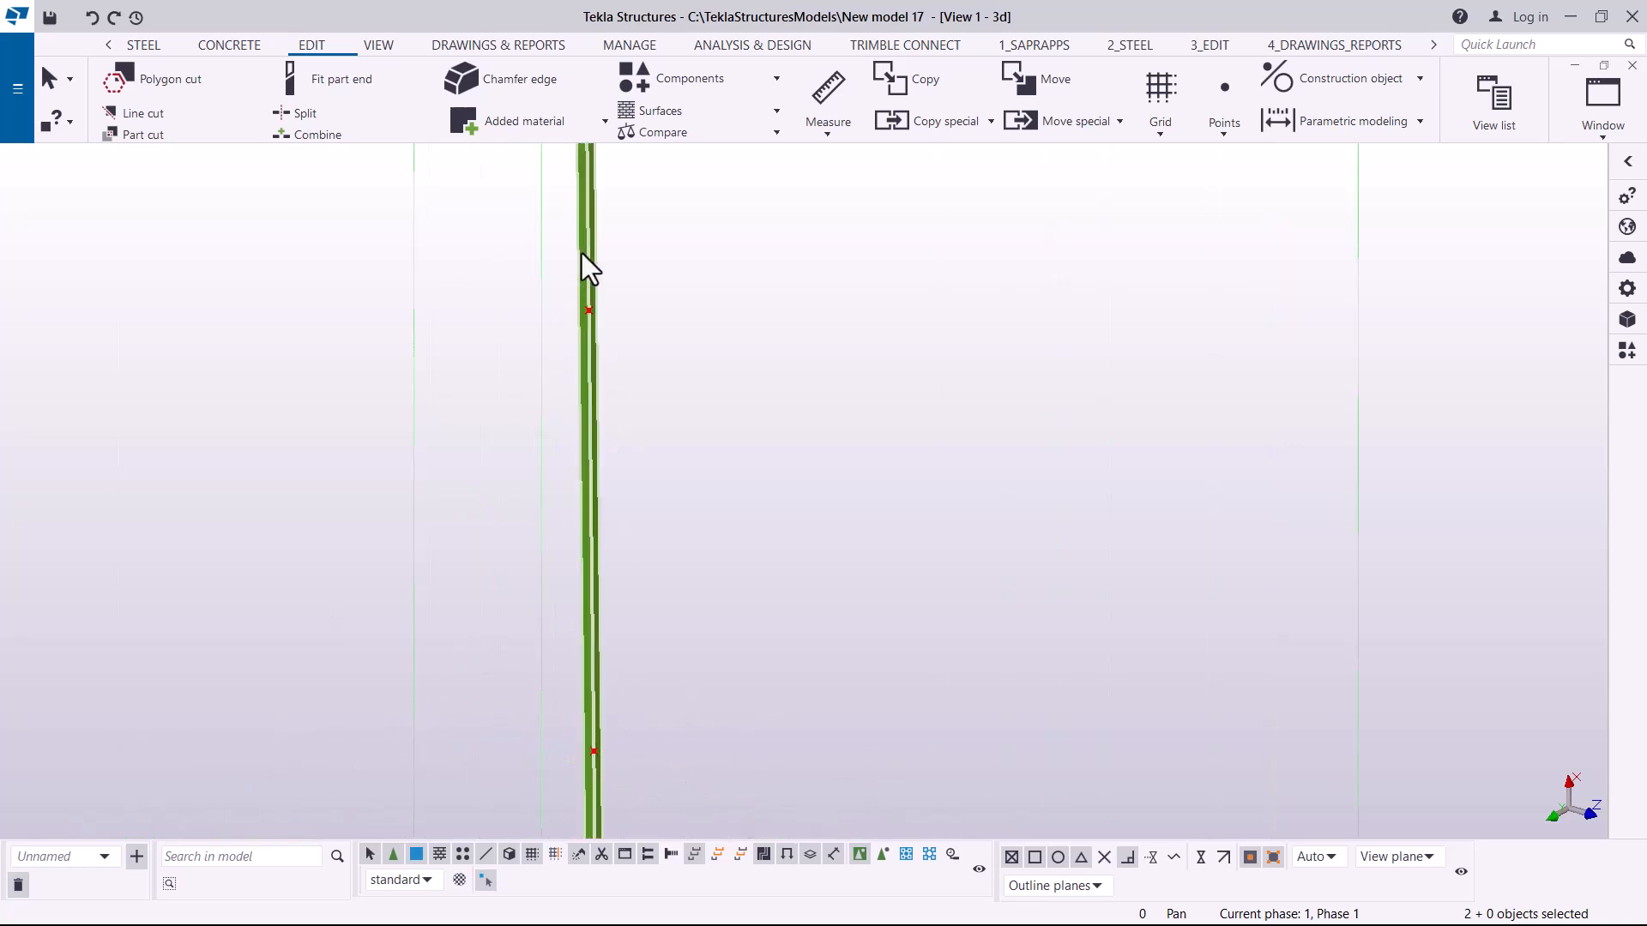
pyautogui.scroll(4, 567, 590)
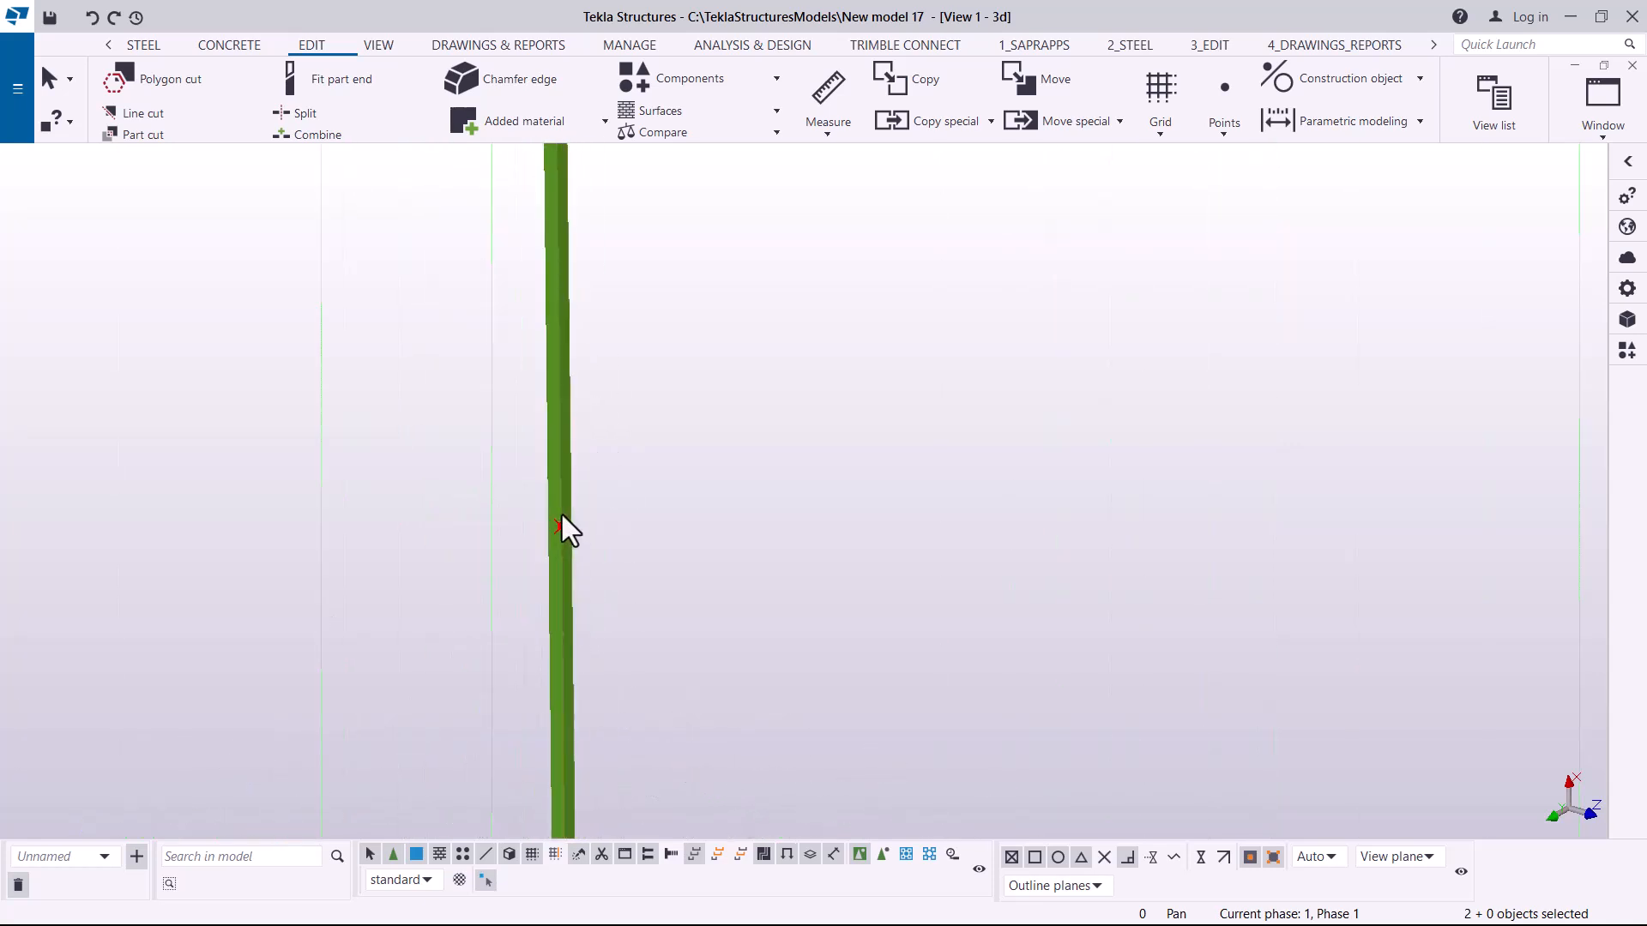
pyautogui.scroll(5, 566, 532)
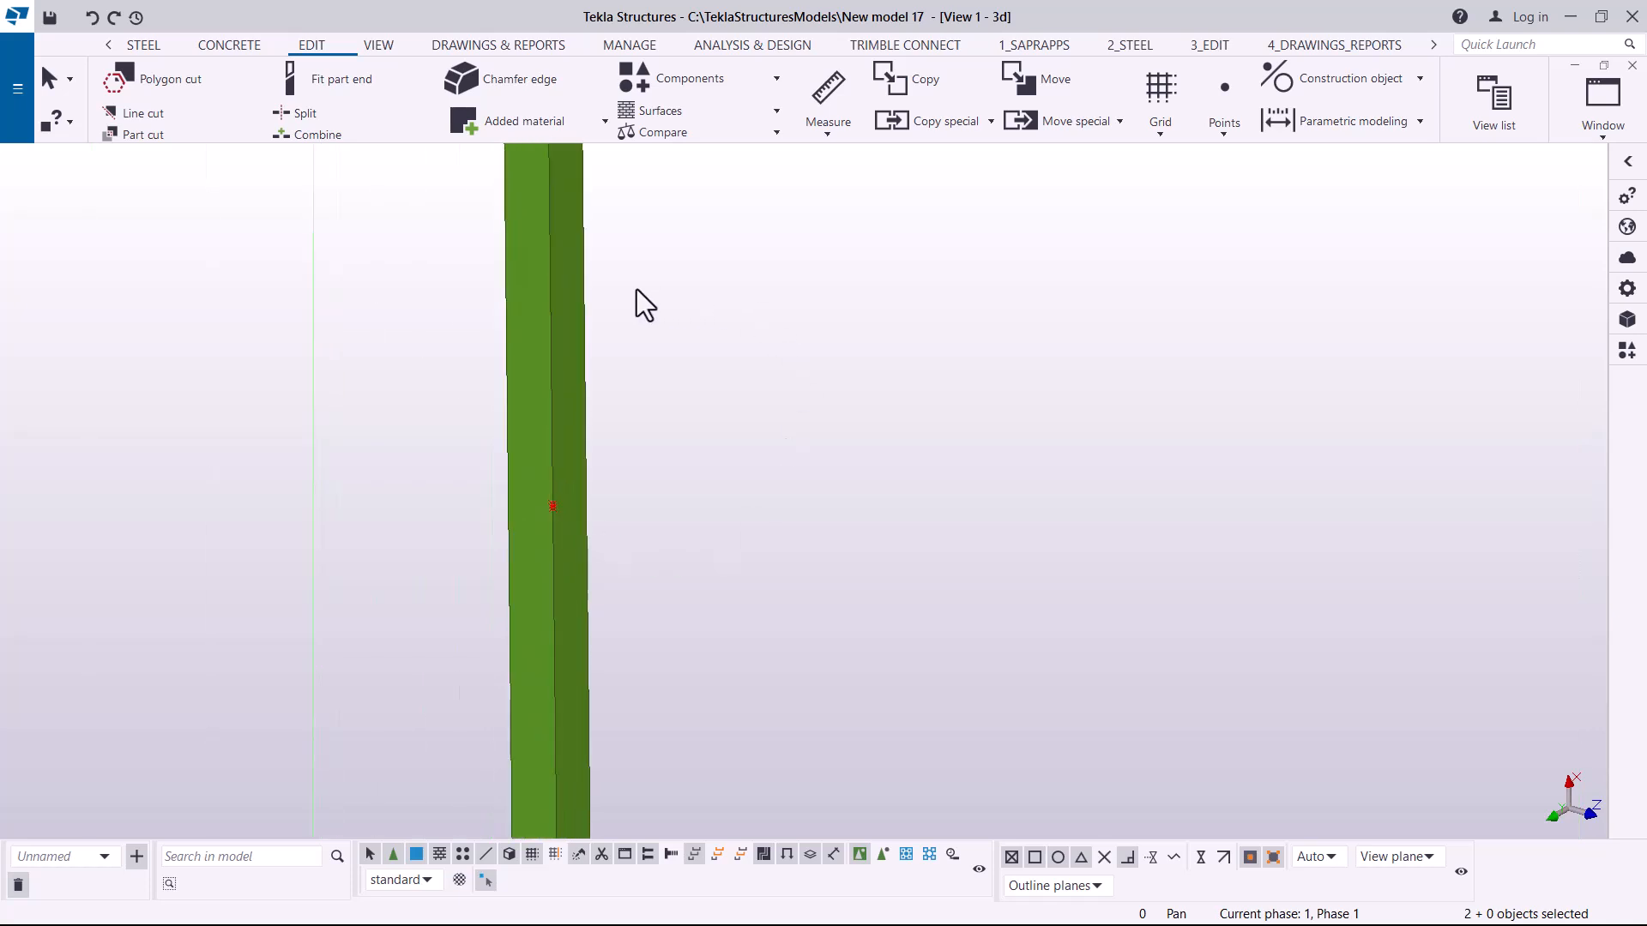
pyautogui.scroll(5, 552, 507)
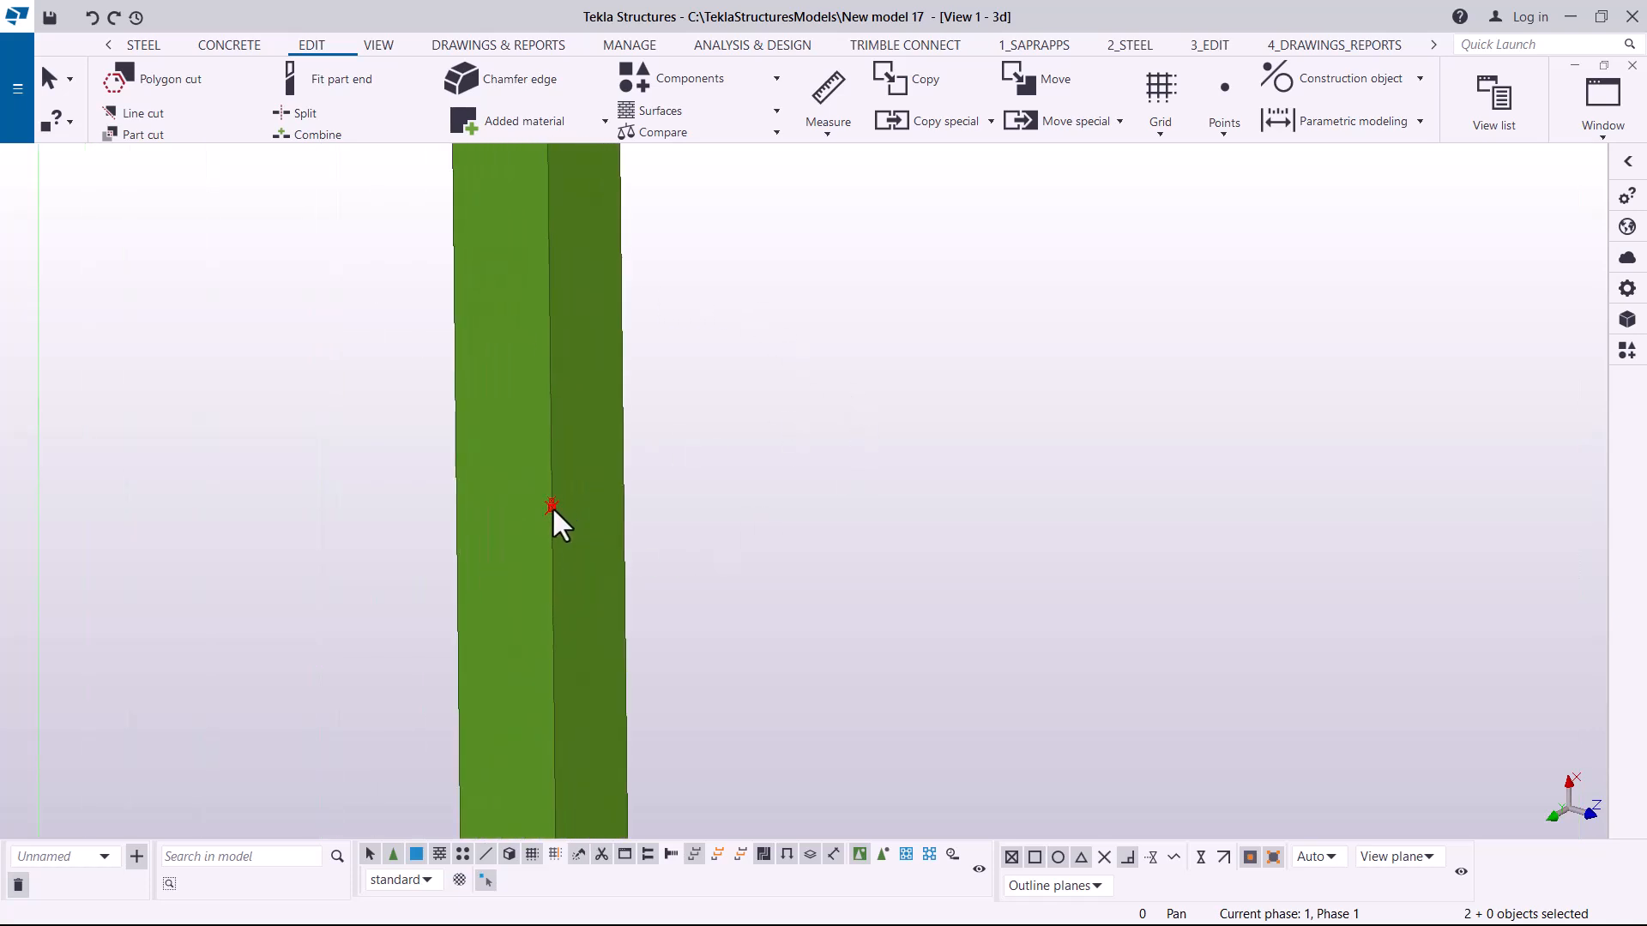
pyautogui.click(50, 18)
pyautogui.scroll(-3, 570, 624)
pyautogui.scroll(-3, 592, 638)
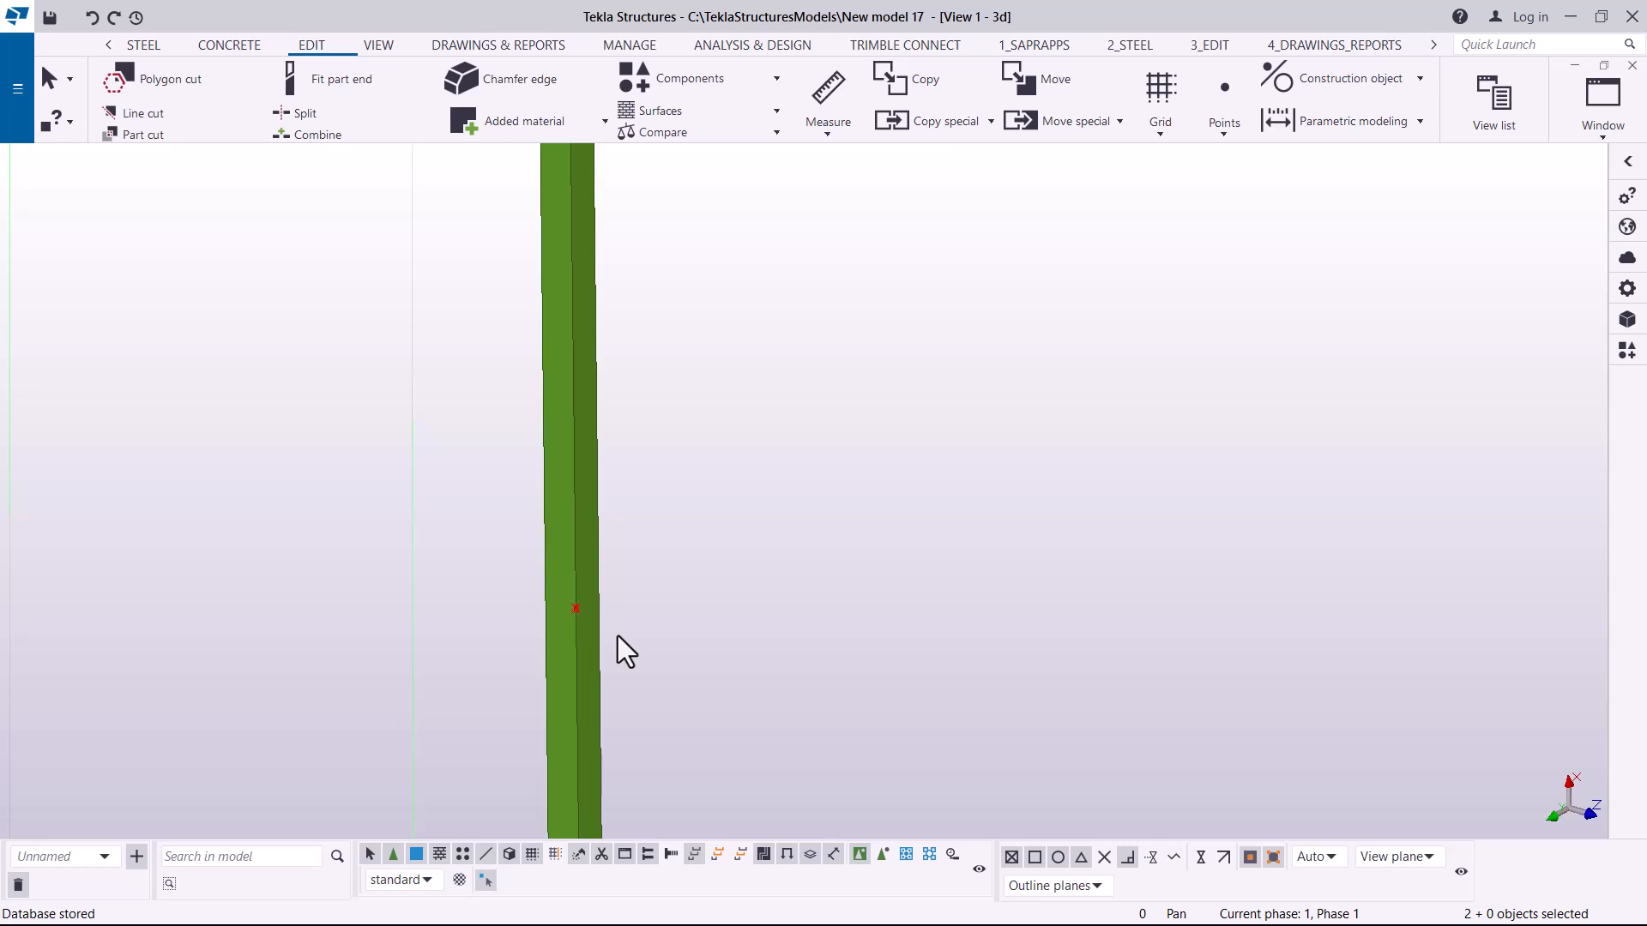